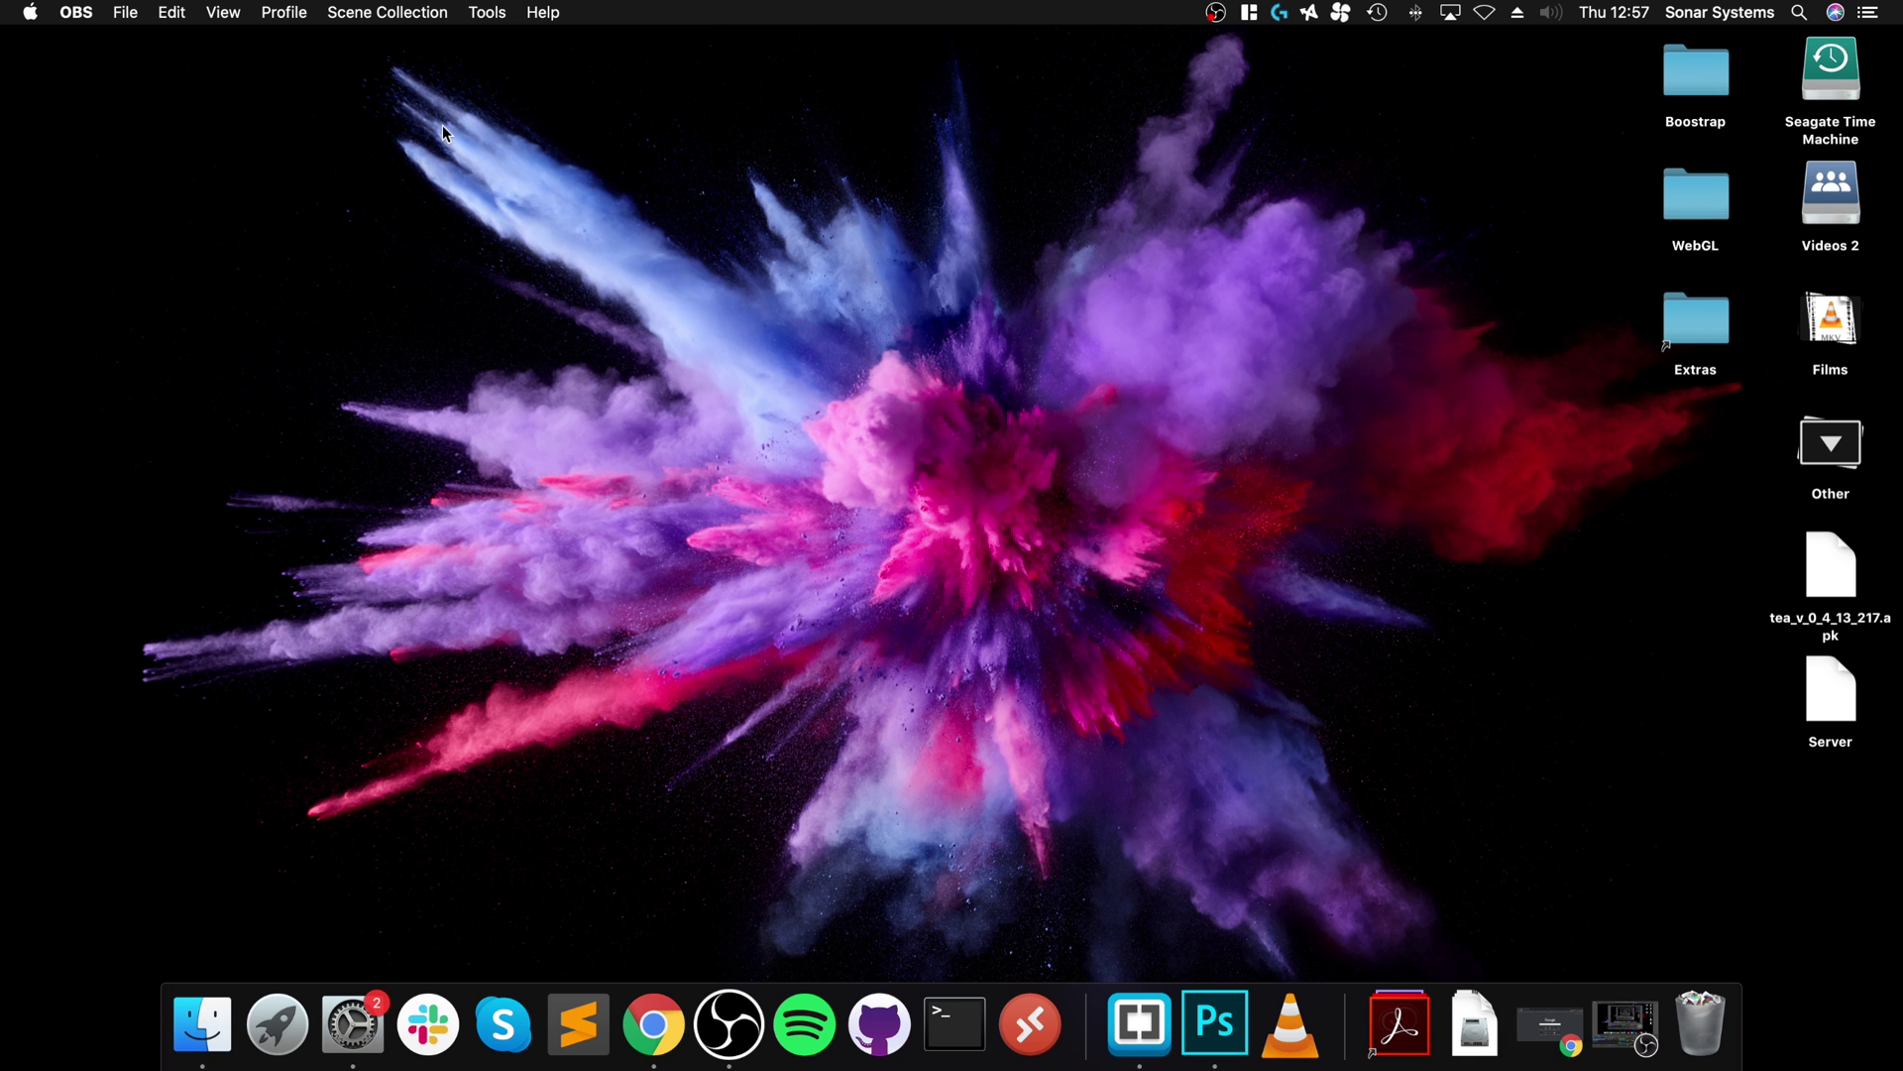
Search for 'sidequest' in Chrome and open the sidequestvr.com Get SideQuest page
{"action": "left_click", "coordinate": [1550, 1023]}
{"action": "type", "text": "side"}
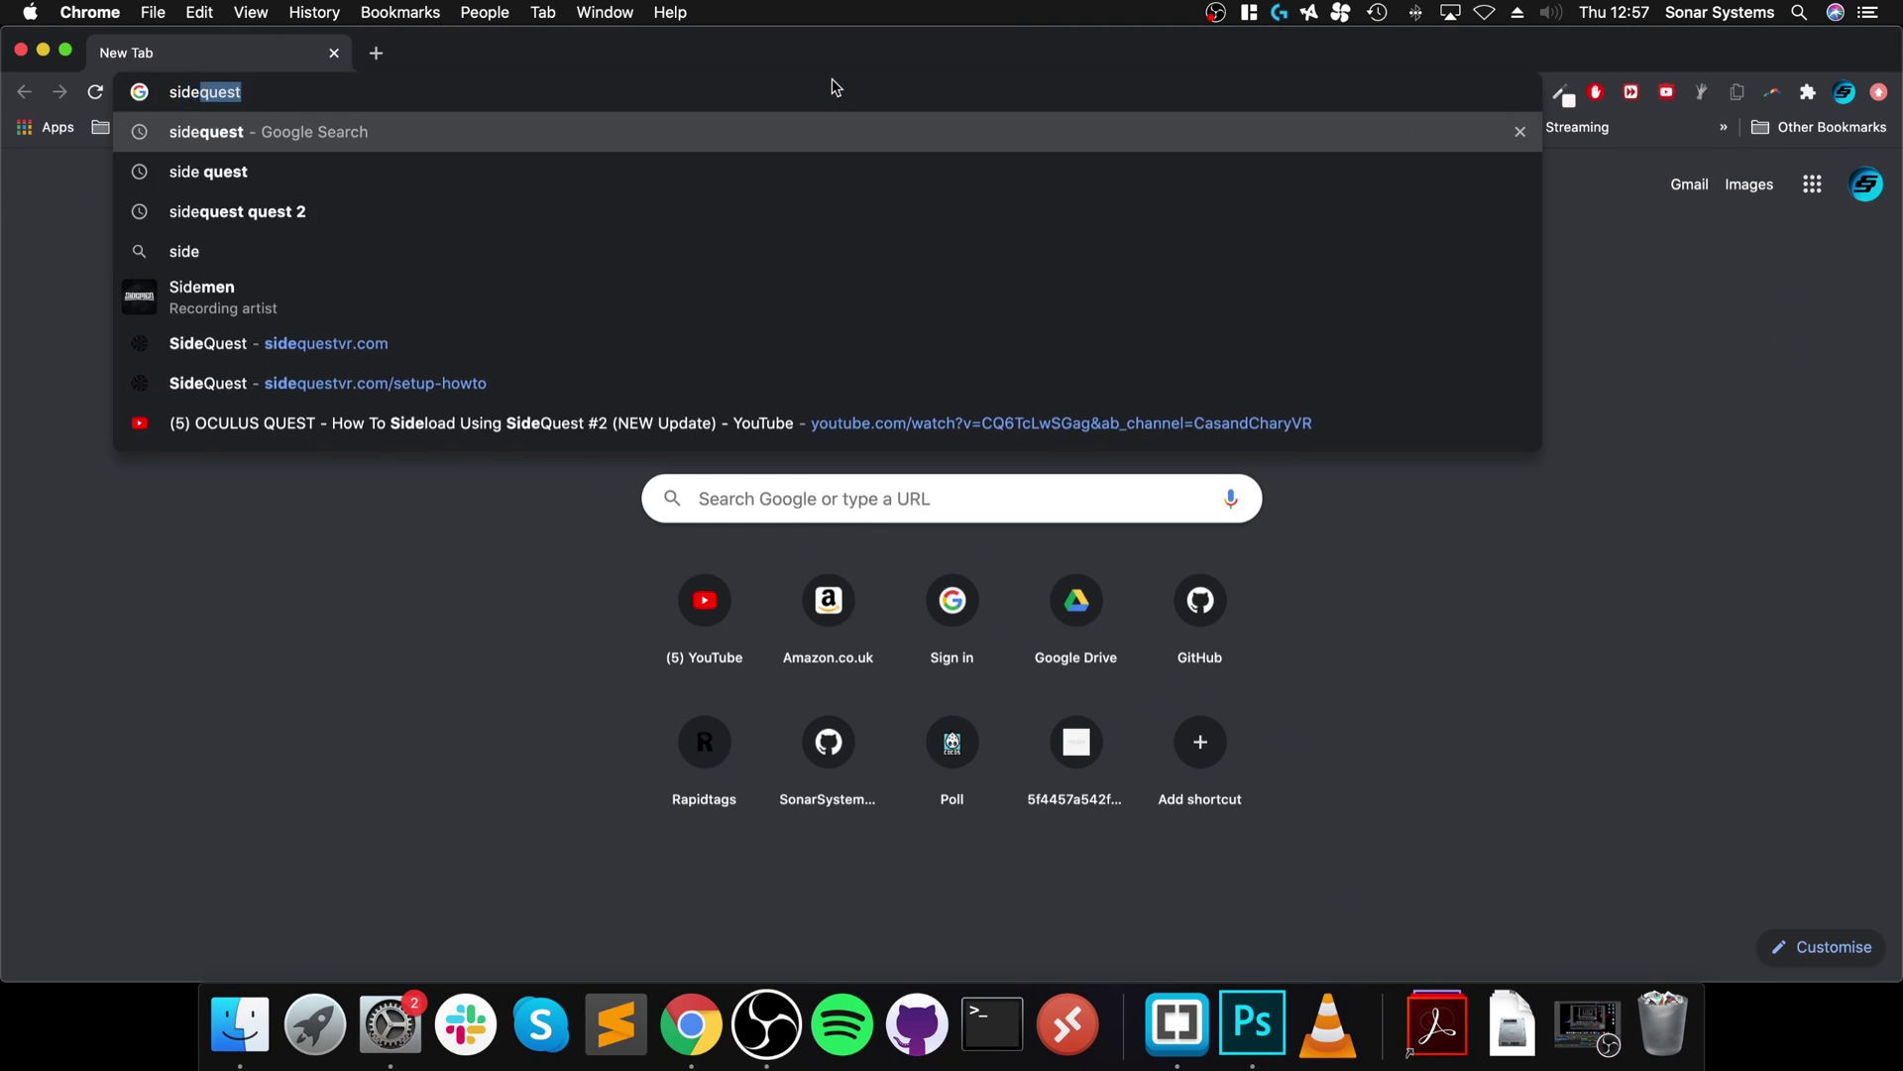
{"action": "key", "text": "Return"}
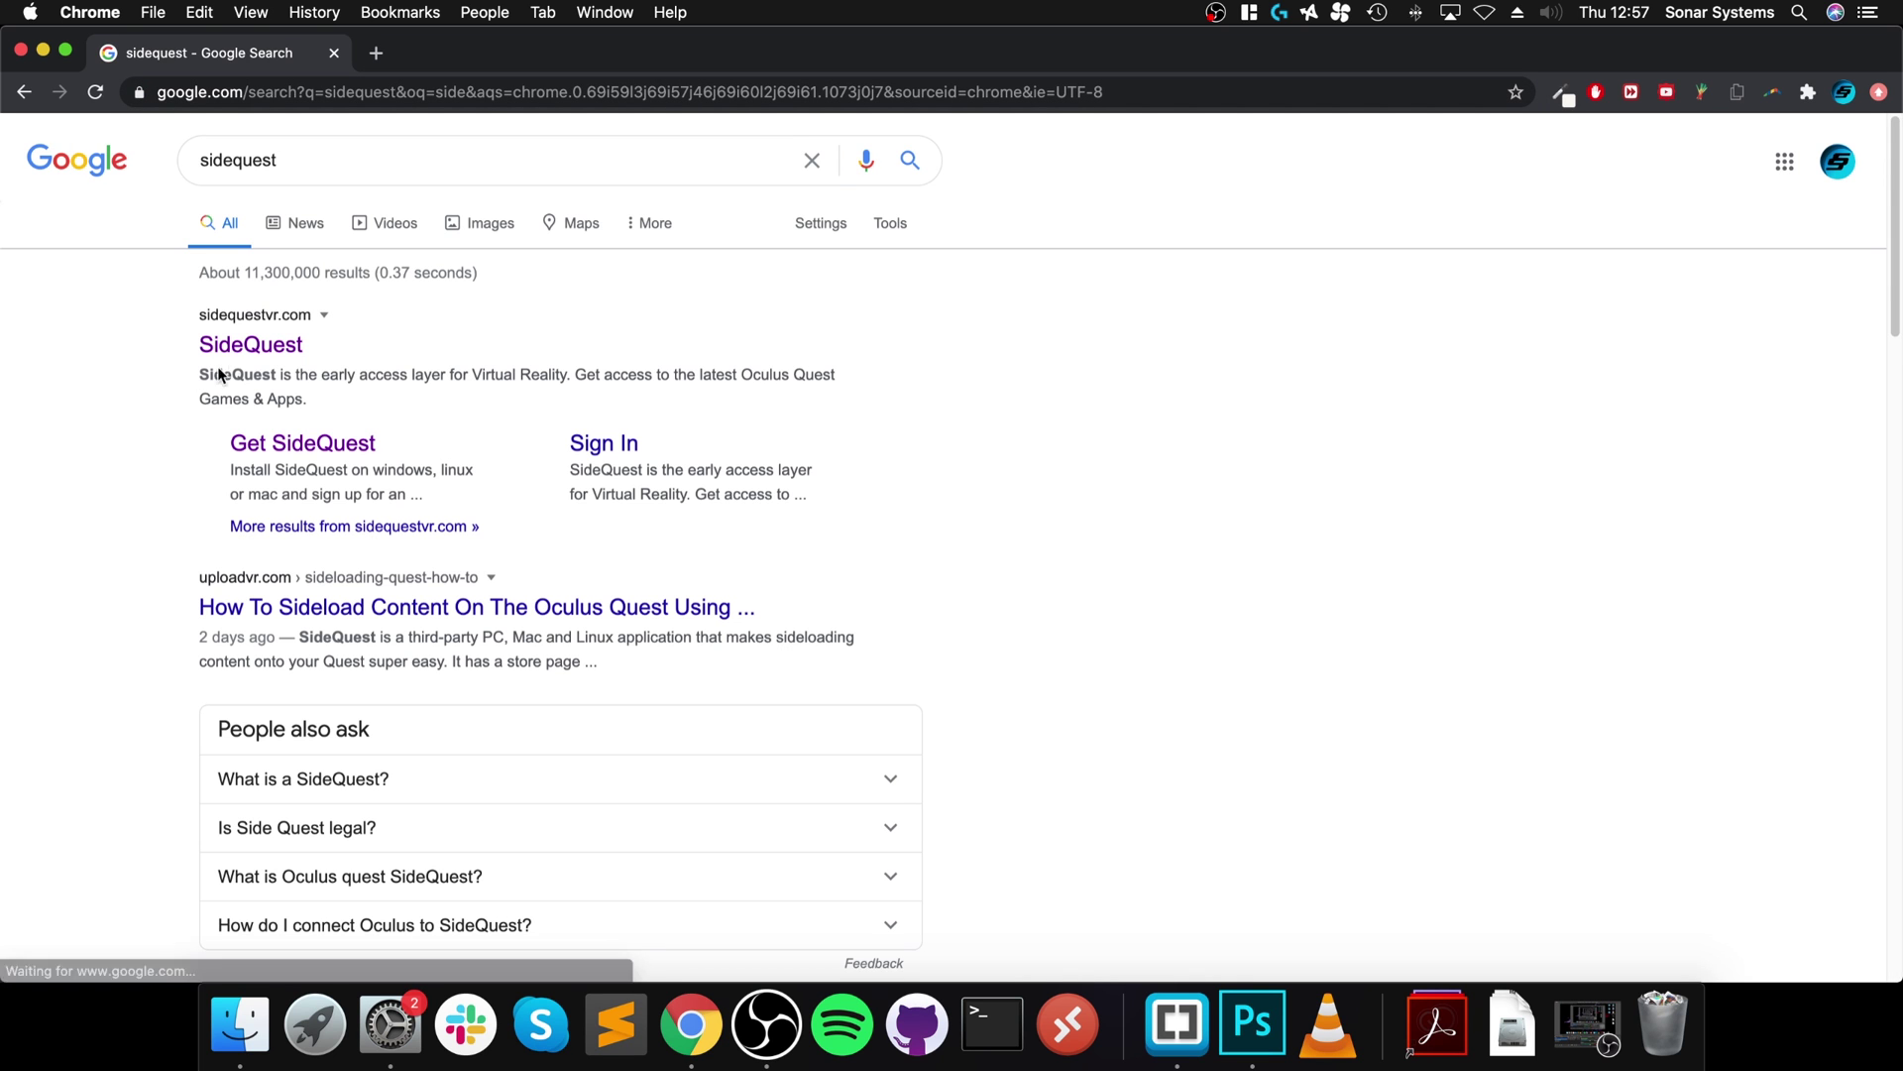
{"action": "left_click", "coordinate": [227, 352]}
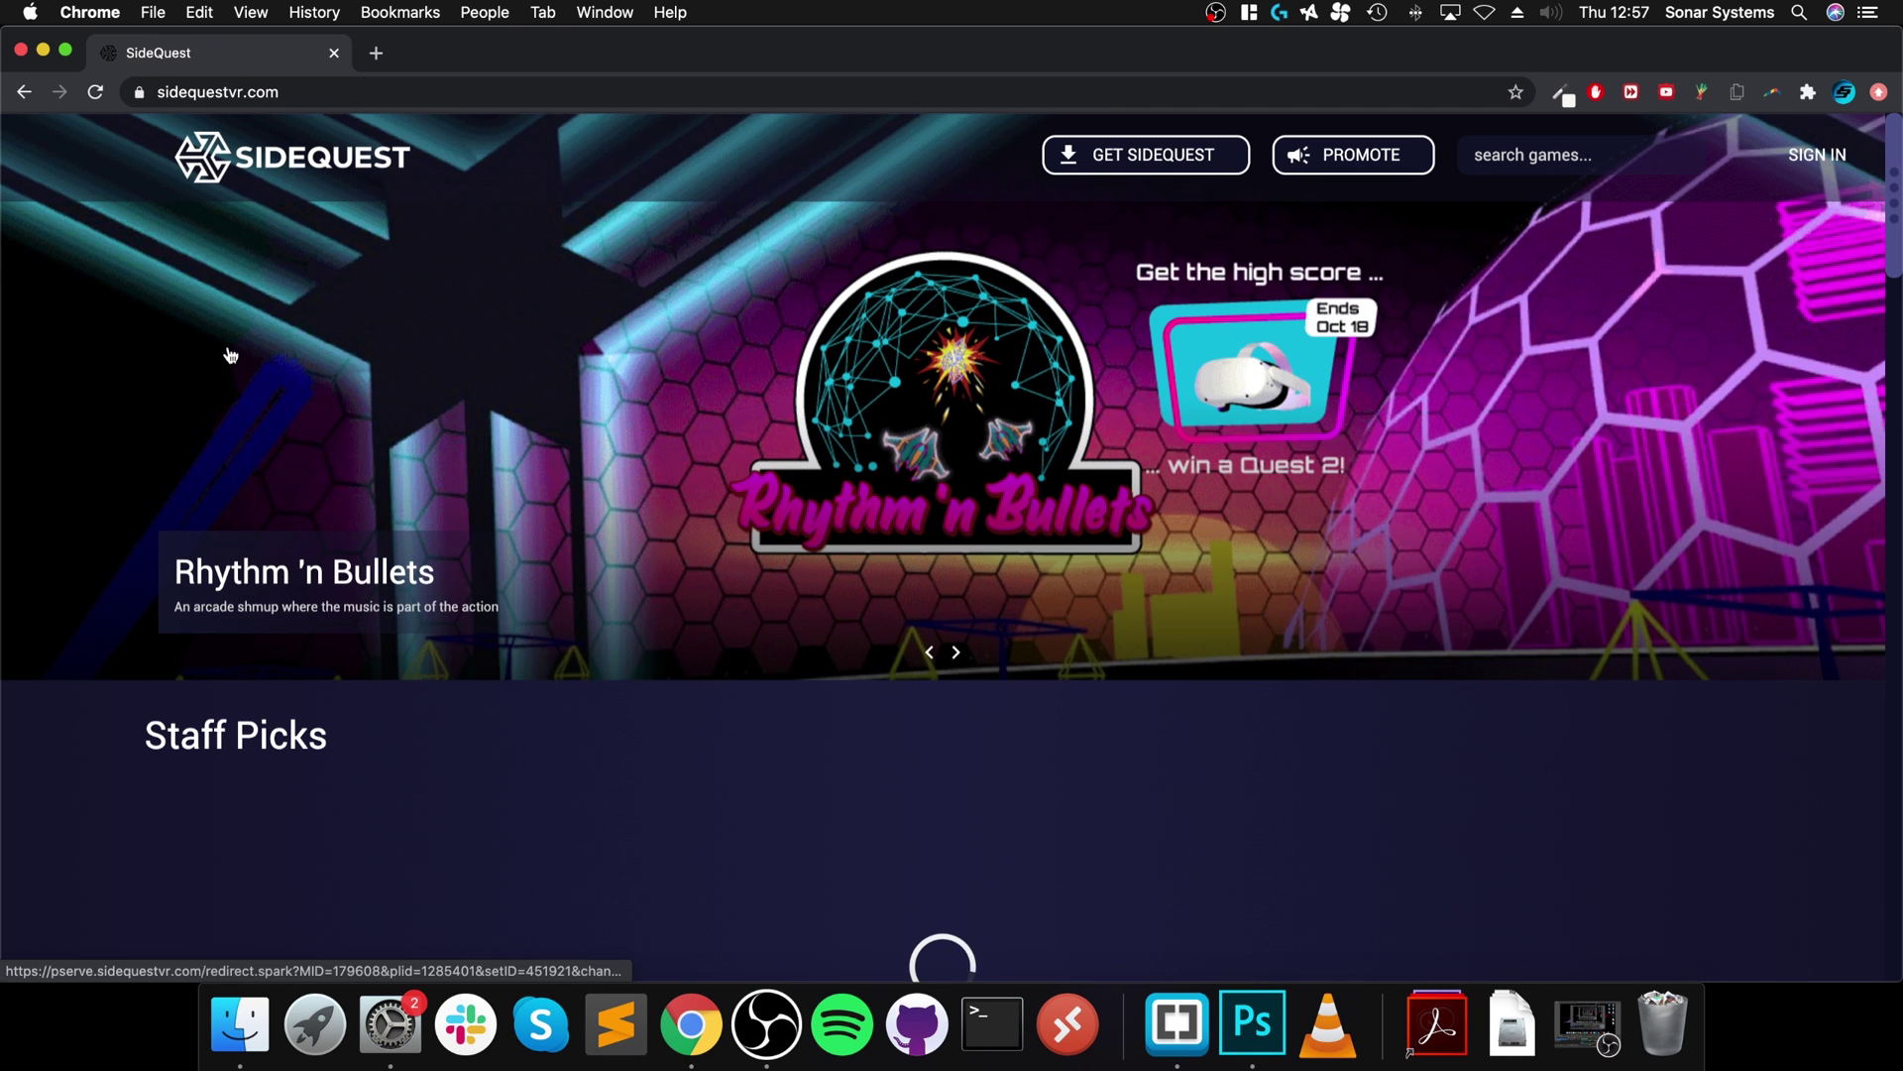
{"action": "left_click", "coordinate": [1091, 156]}
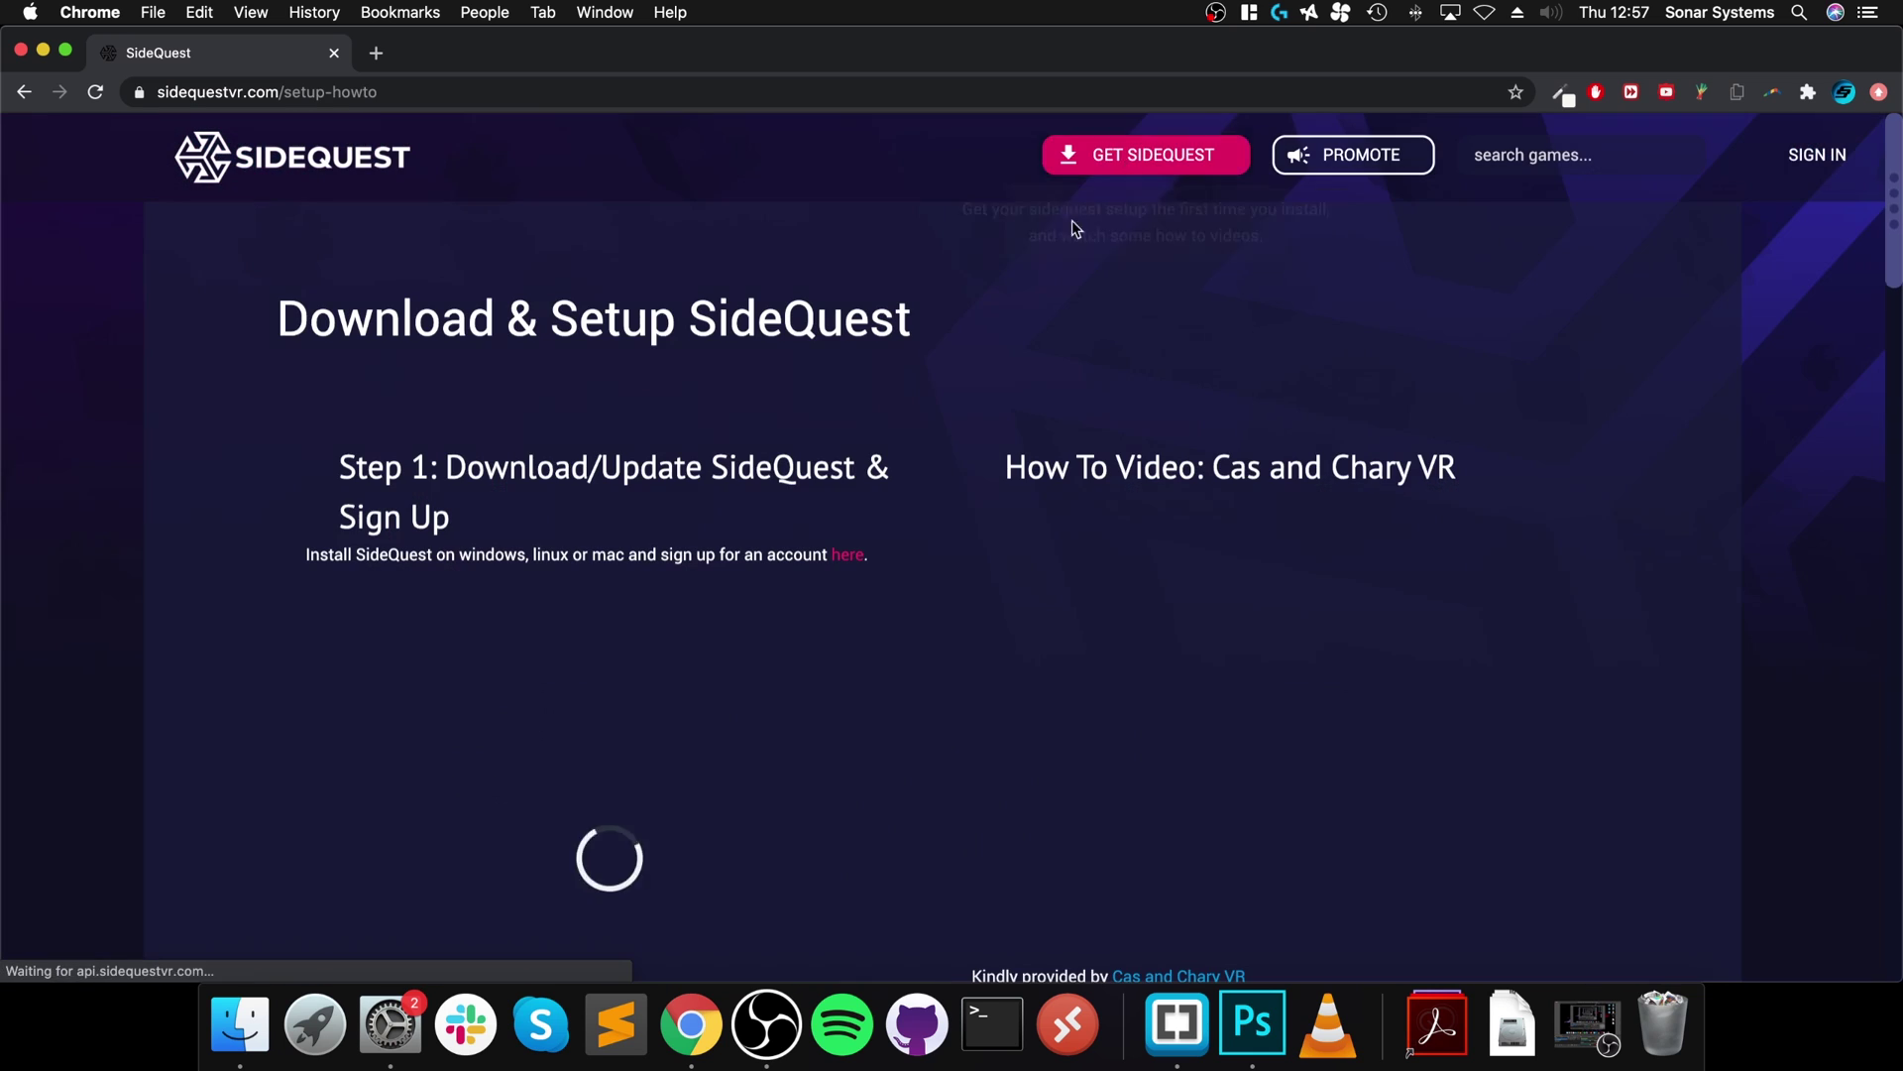
Start the macOS SideQuest download, then cancel it and dismiss the notice
{"action": "scroll", "coordinate": [743, 594], "scroll_direction": "down", "scroll_amount": 1}
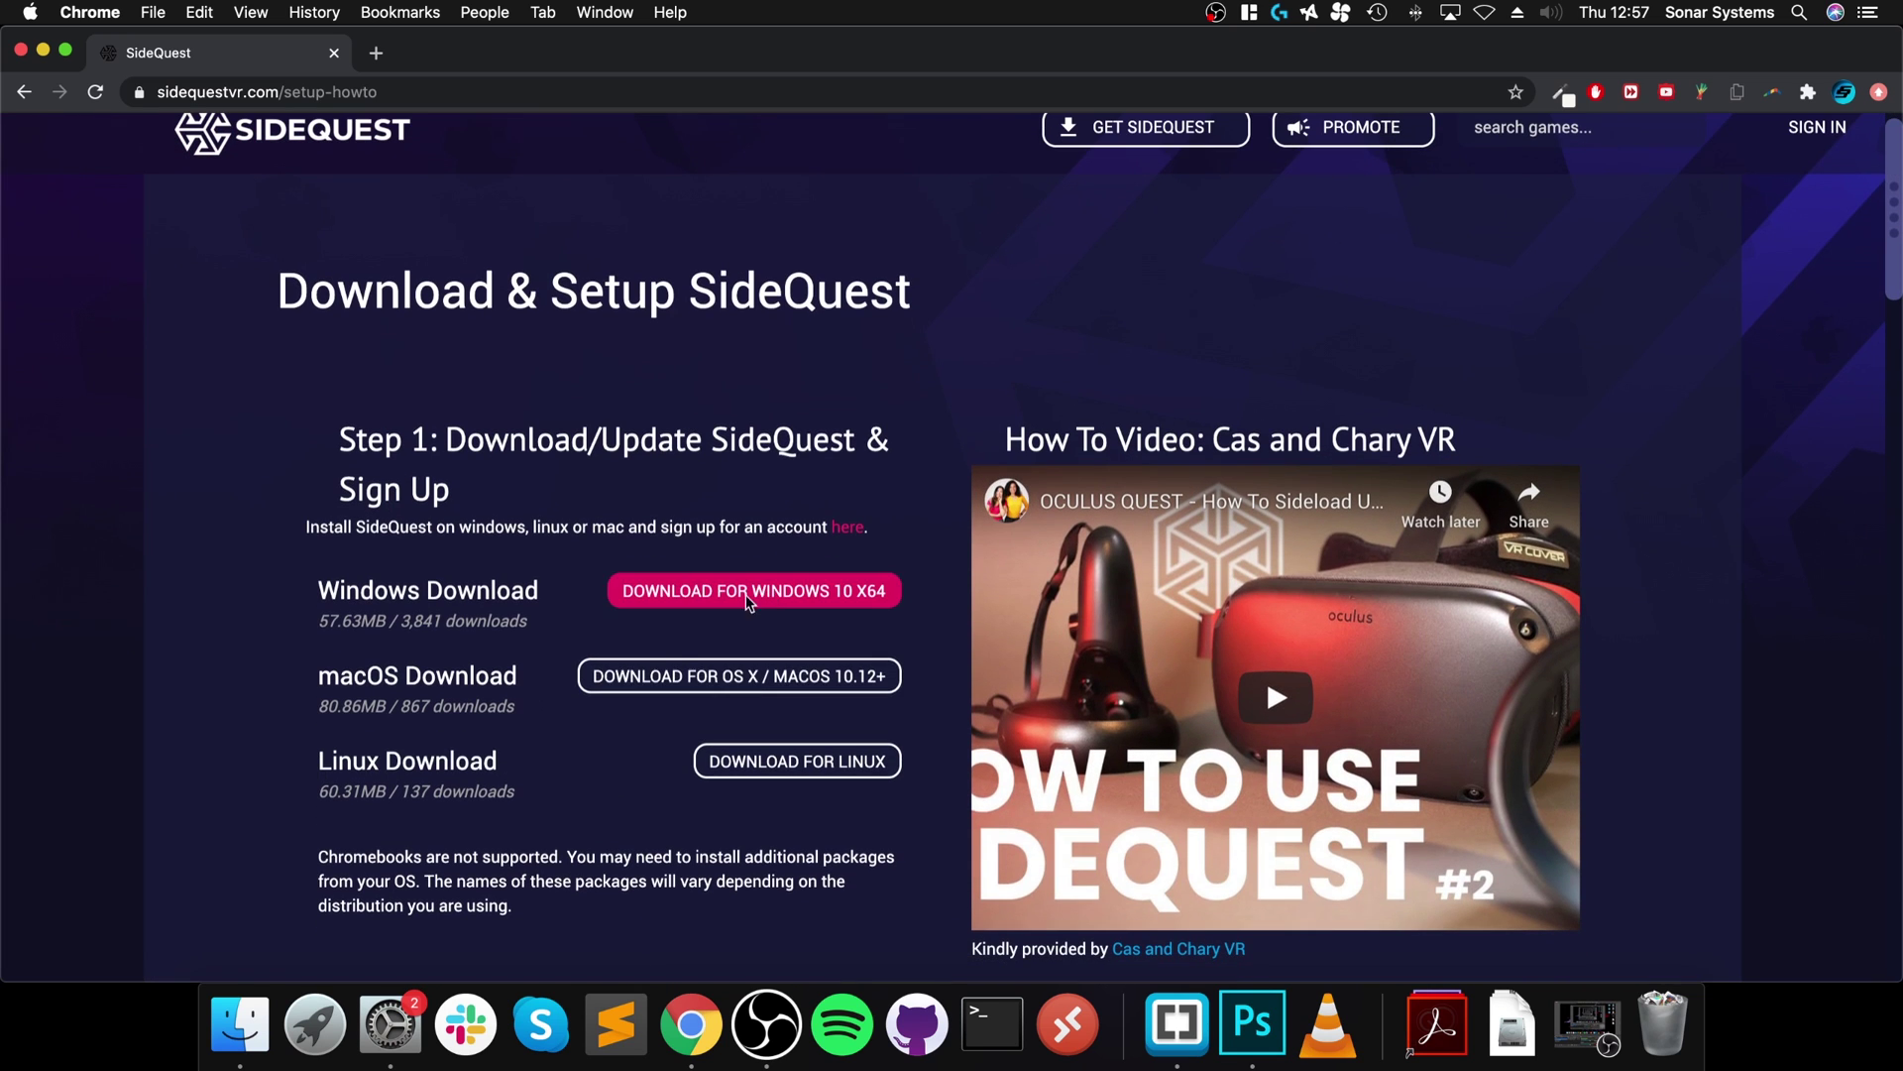
{"action": "left_click", "coordinate": [701, 678]}
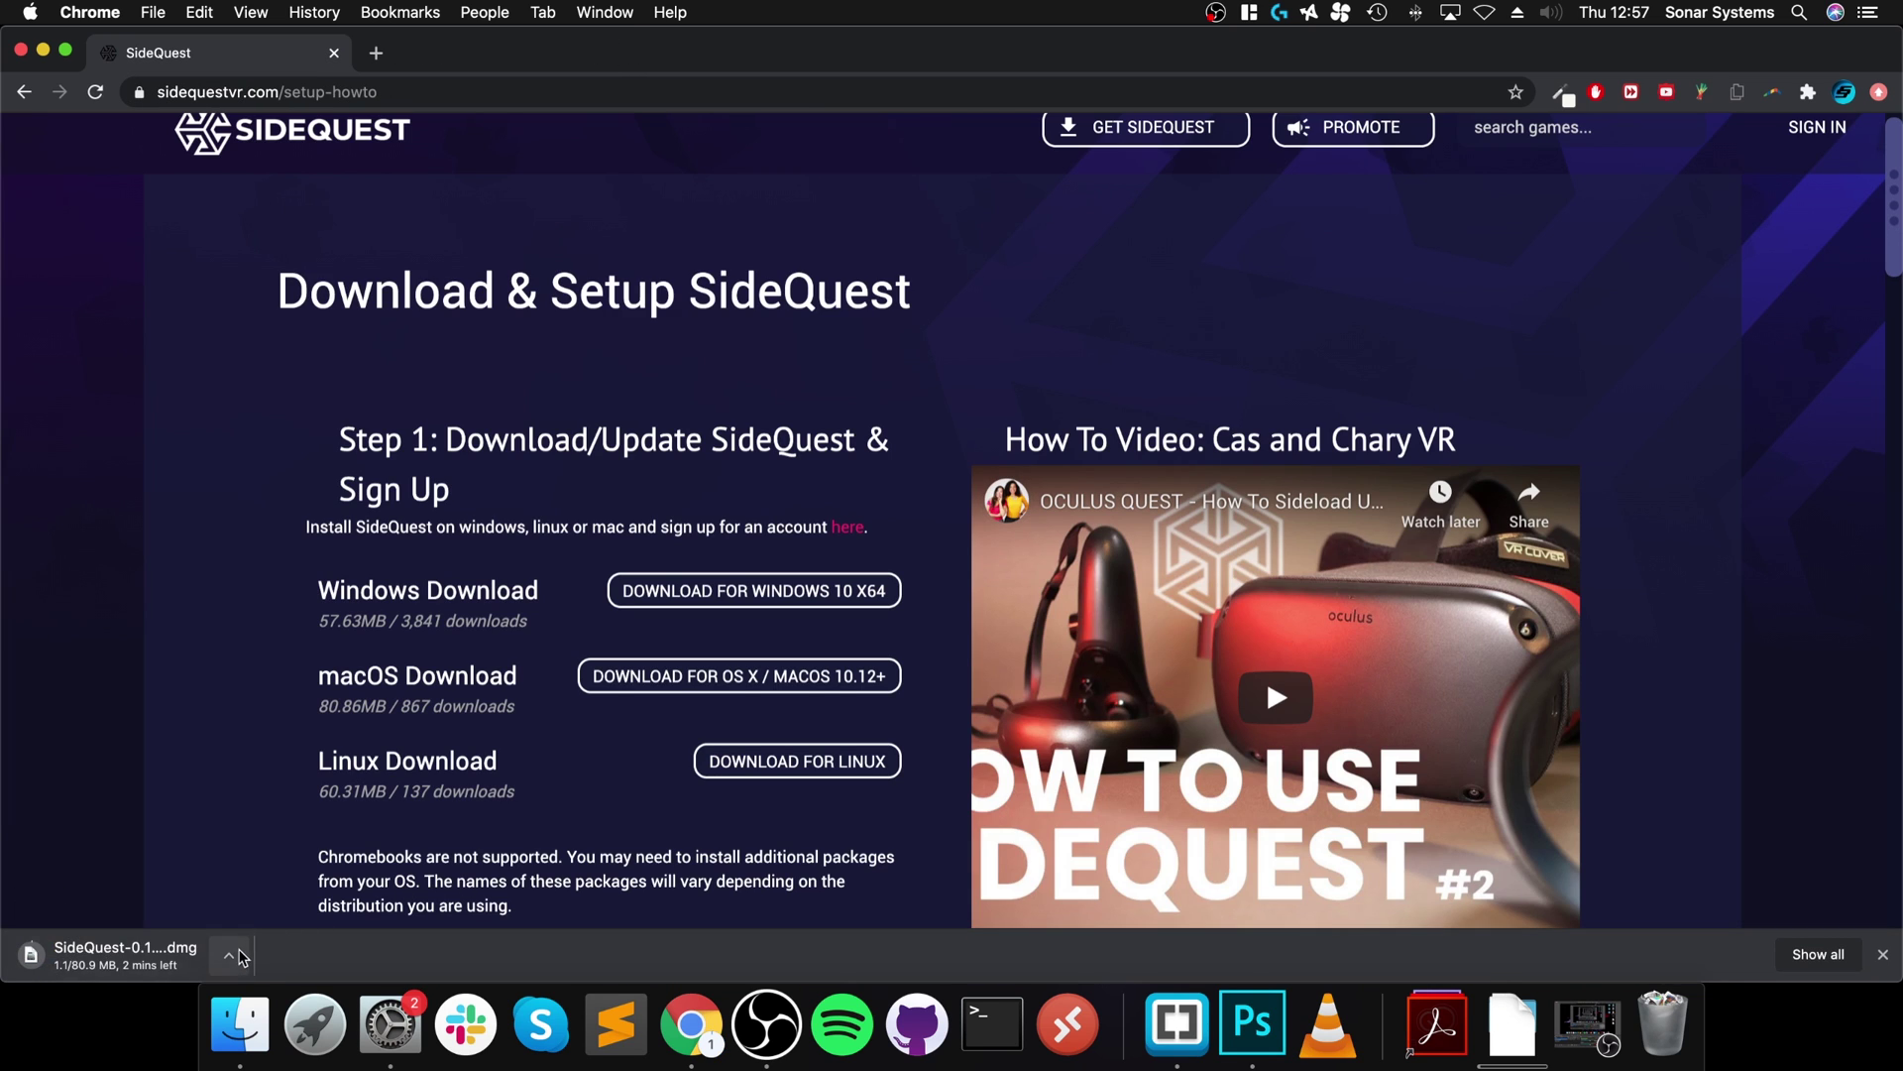
{"action": "left_click", "coordinate": [238, 957]}
{"action": "left_click", "coordinate": [264, 961]}
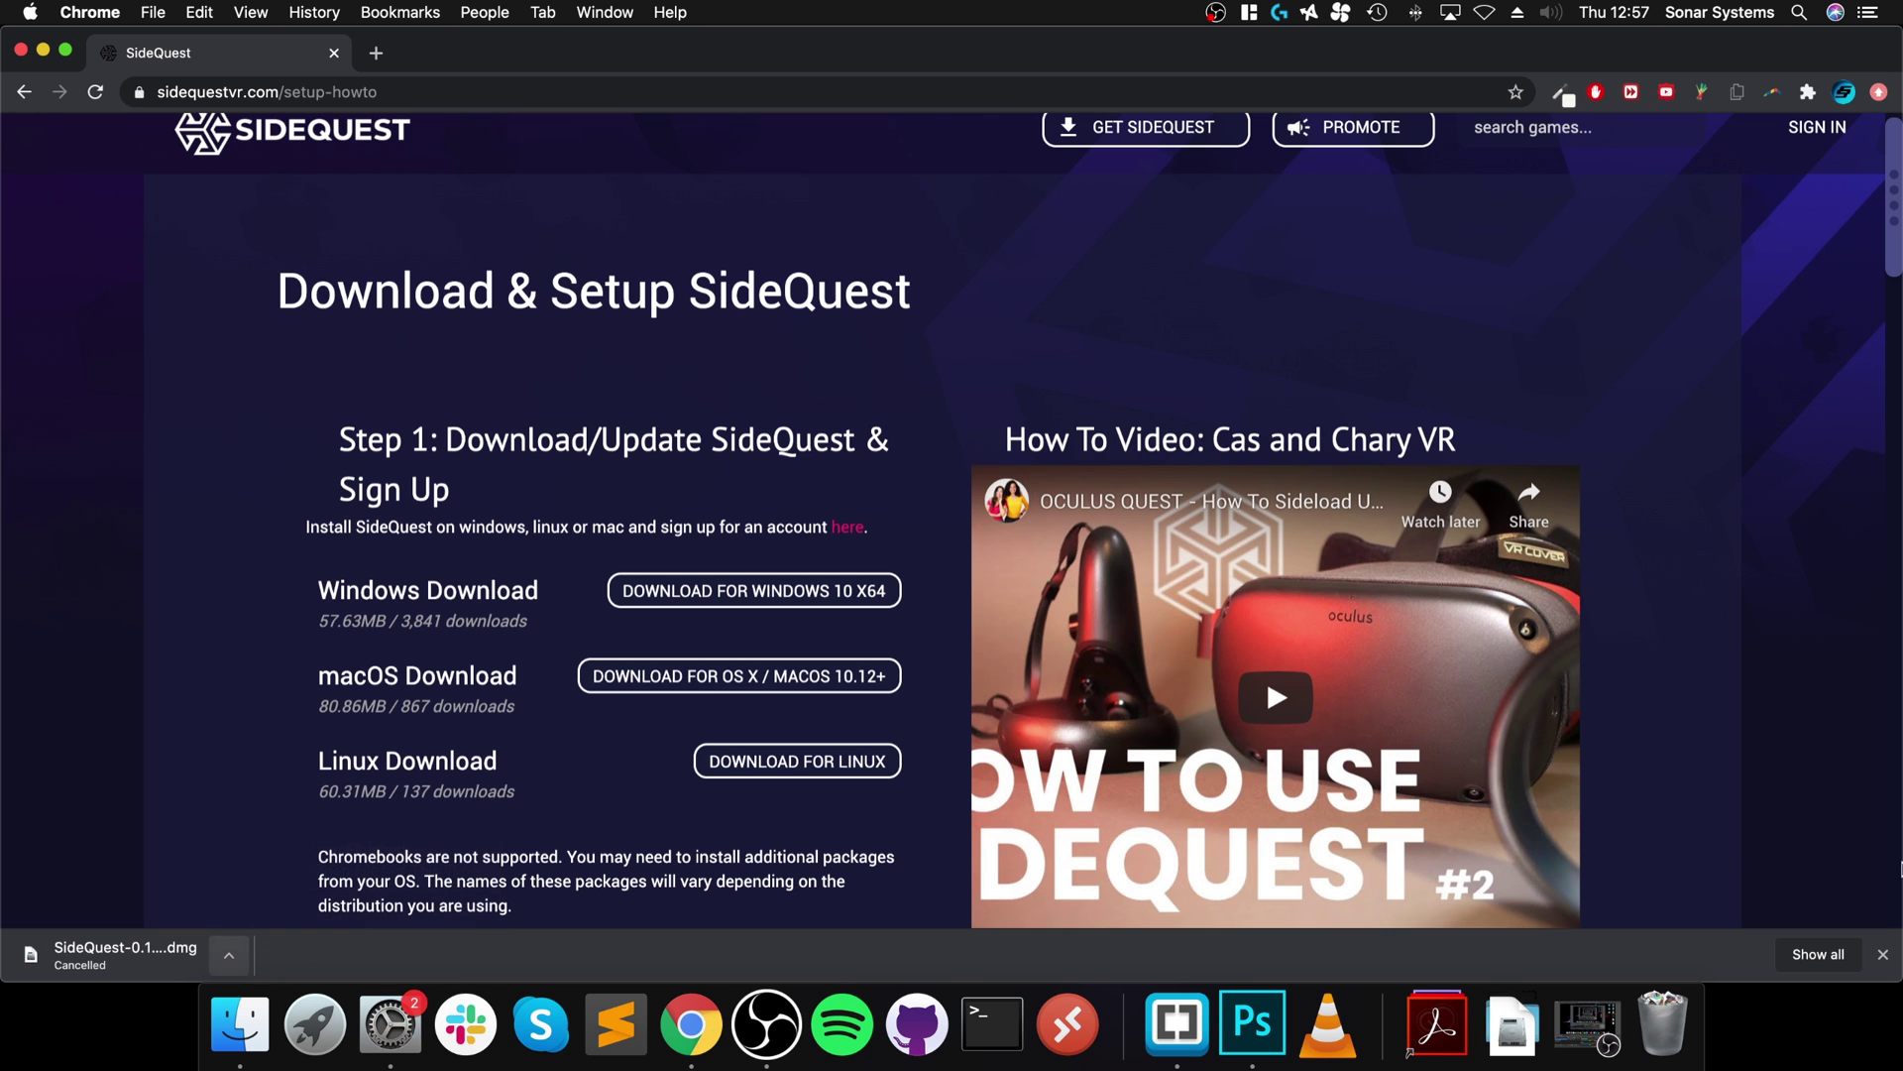
{"action": "left_click", "coordinate": [1883, 953]}
Scroll the setup page to the Step 2: Create Organisation instructions
{"action": "scroll", "coordinate": [897, 844], "scroll_direction": "down", "scroll_amount": 3}
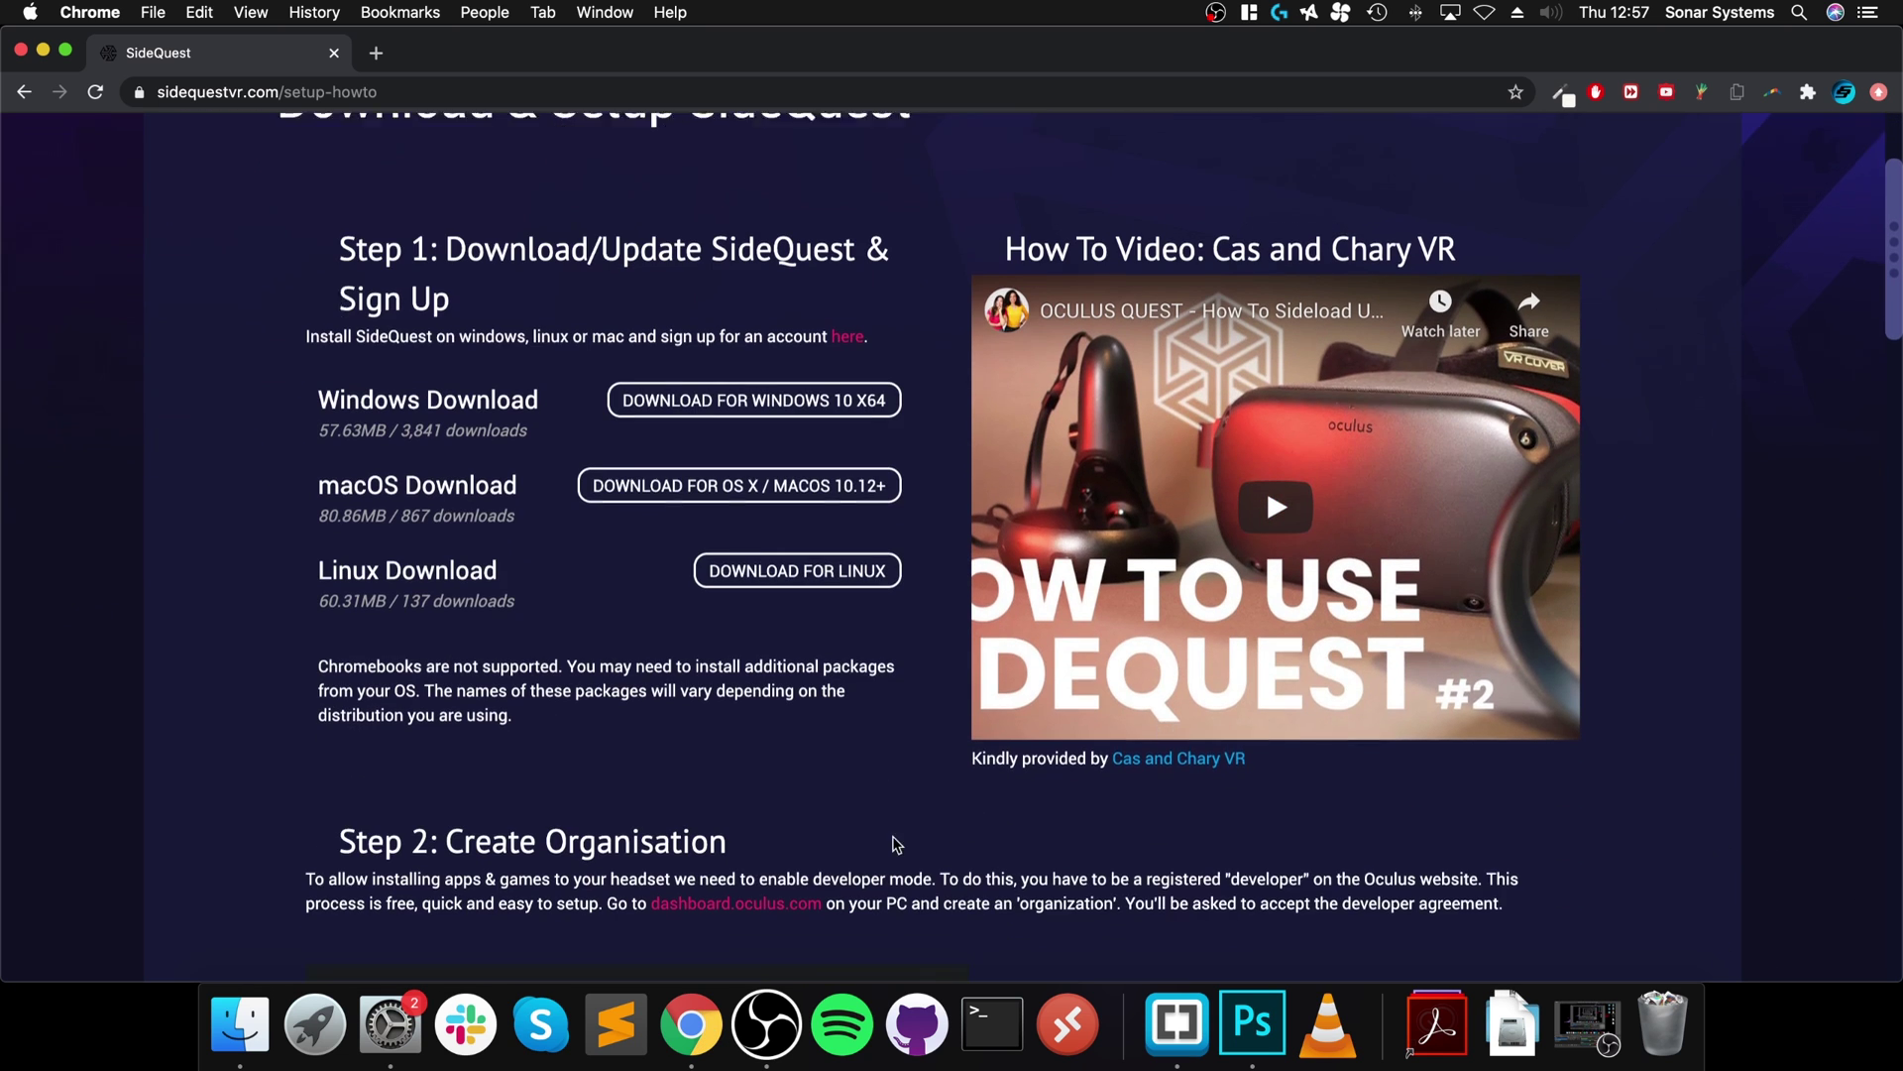
{"action": "scroll", "coordinate": [694, 724], "scroll_direction": "up", "scroll_amount": 3}
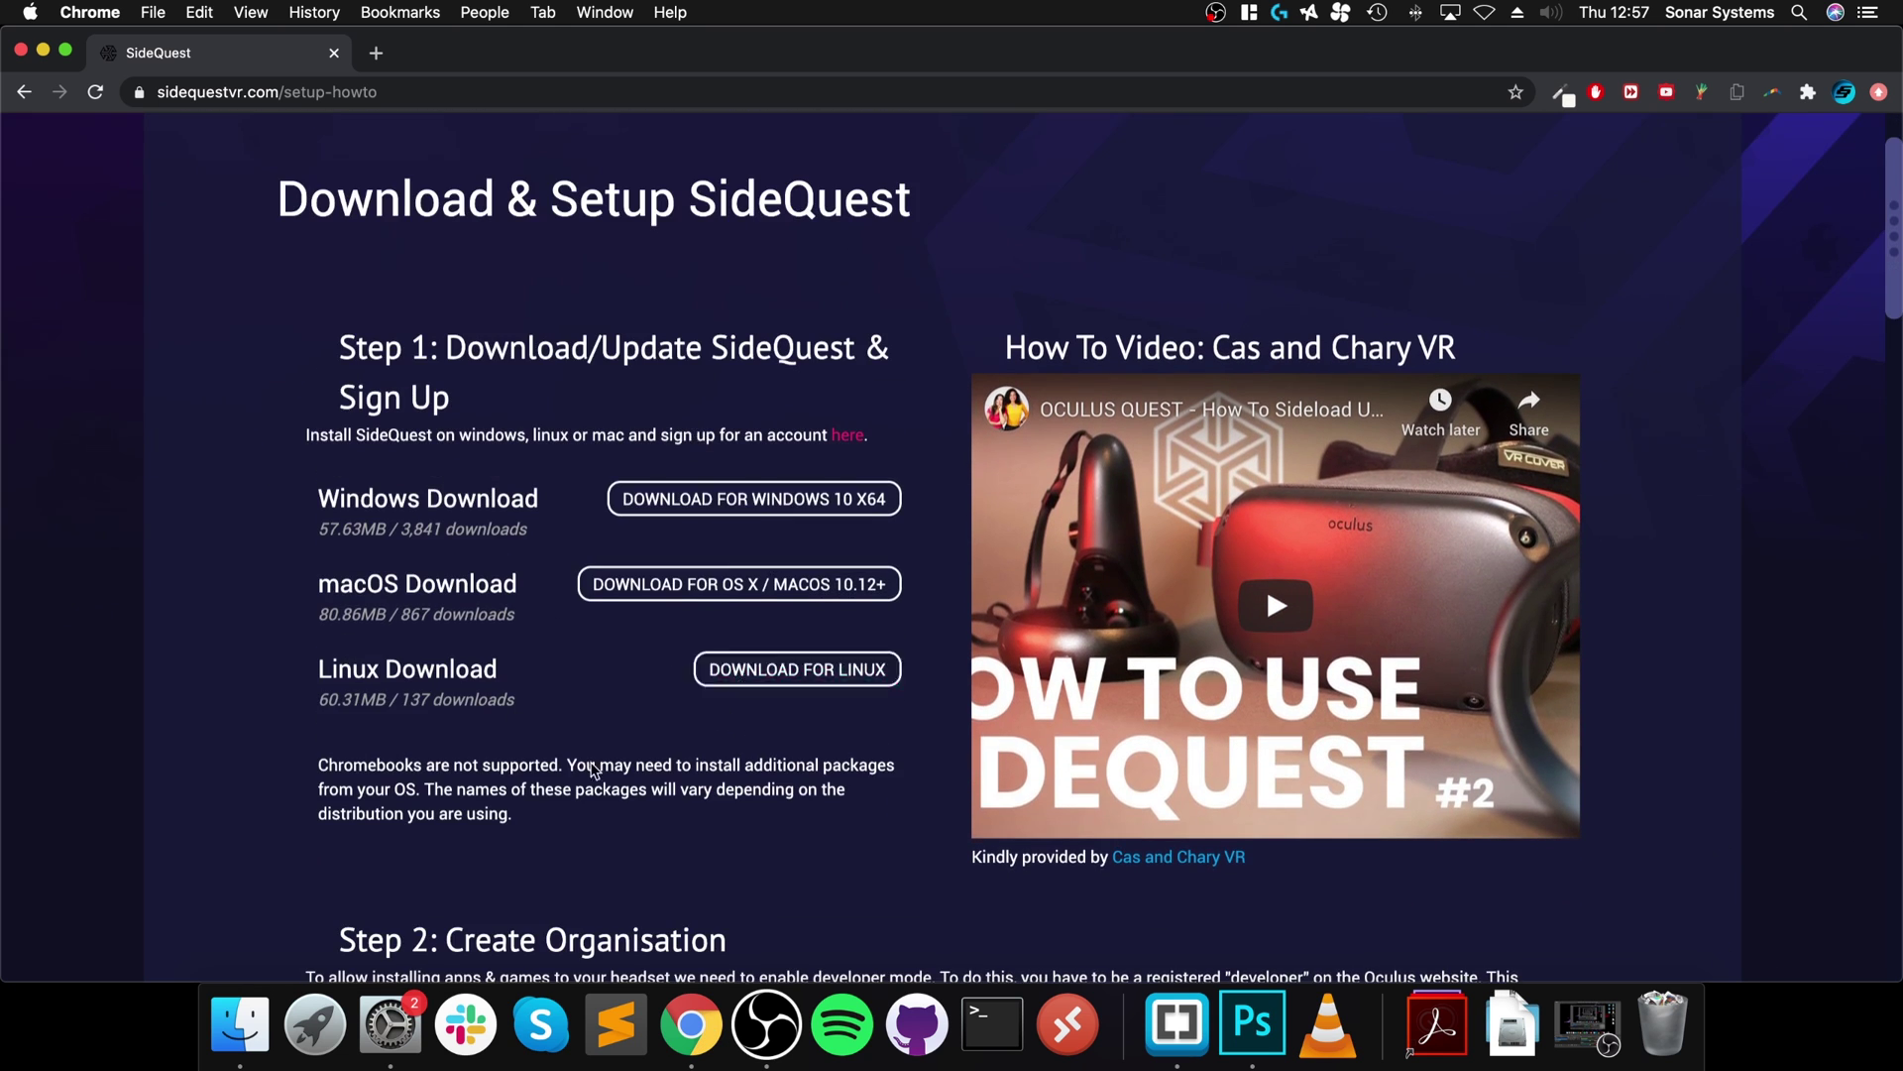
{"action": "scroll", "coordinate": [545, 739], "scroll_direction": "down", "scroll_amount": 3}
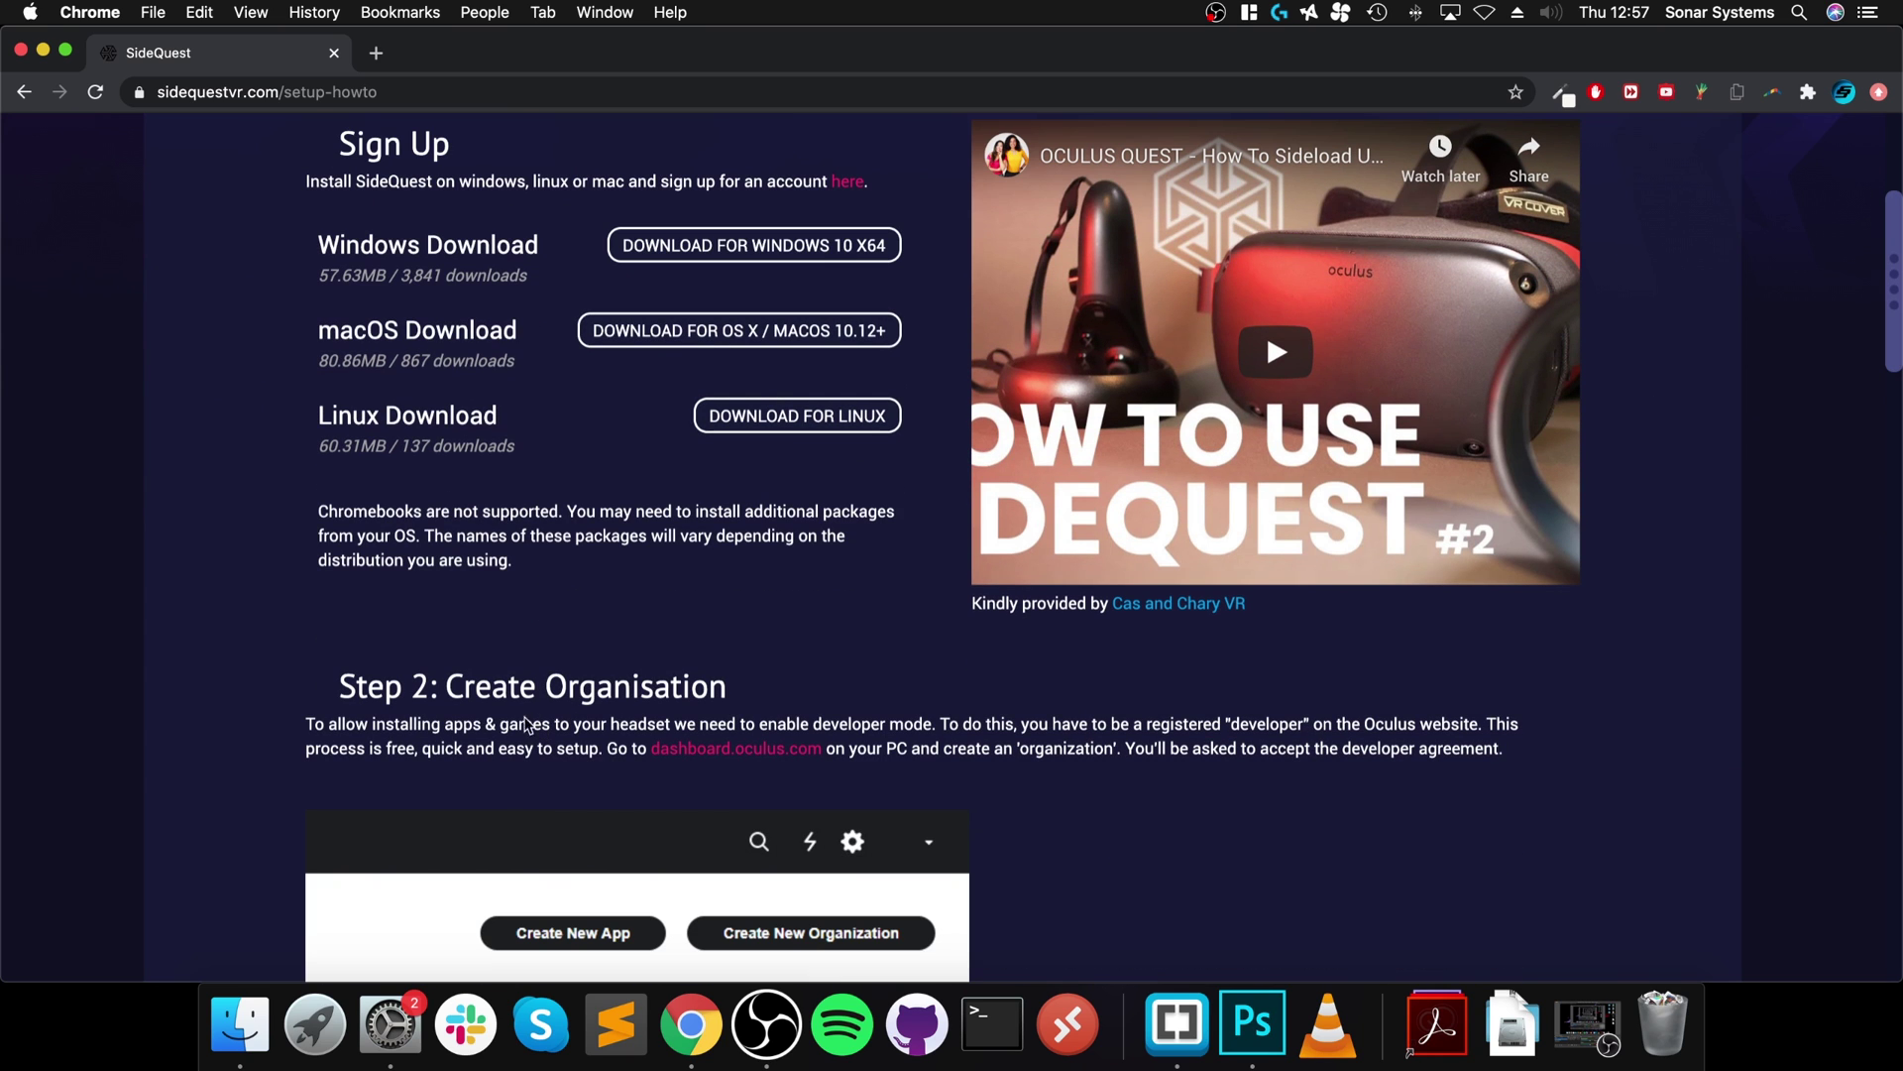
{"action": "left_click_drag", "start_coordinate": [491, 694], "coordinate": [927, 715]}
{"action": "left_click", "coordinate": [927, 719]}
Sign in to dashboard.oculus.com from the guide's link, then reopen it on My Apps
{"action": "left_click", "coordinate": [793, 750]}
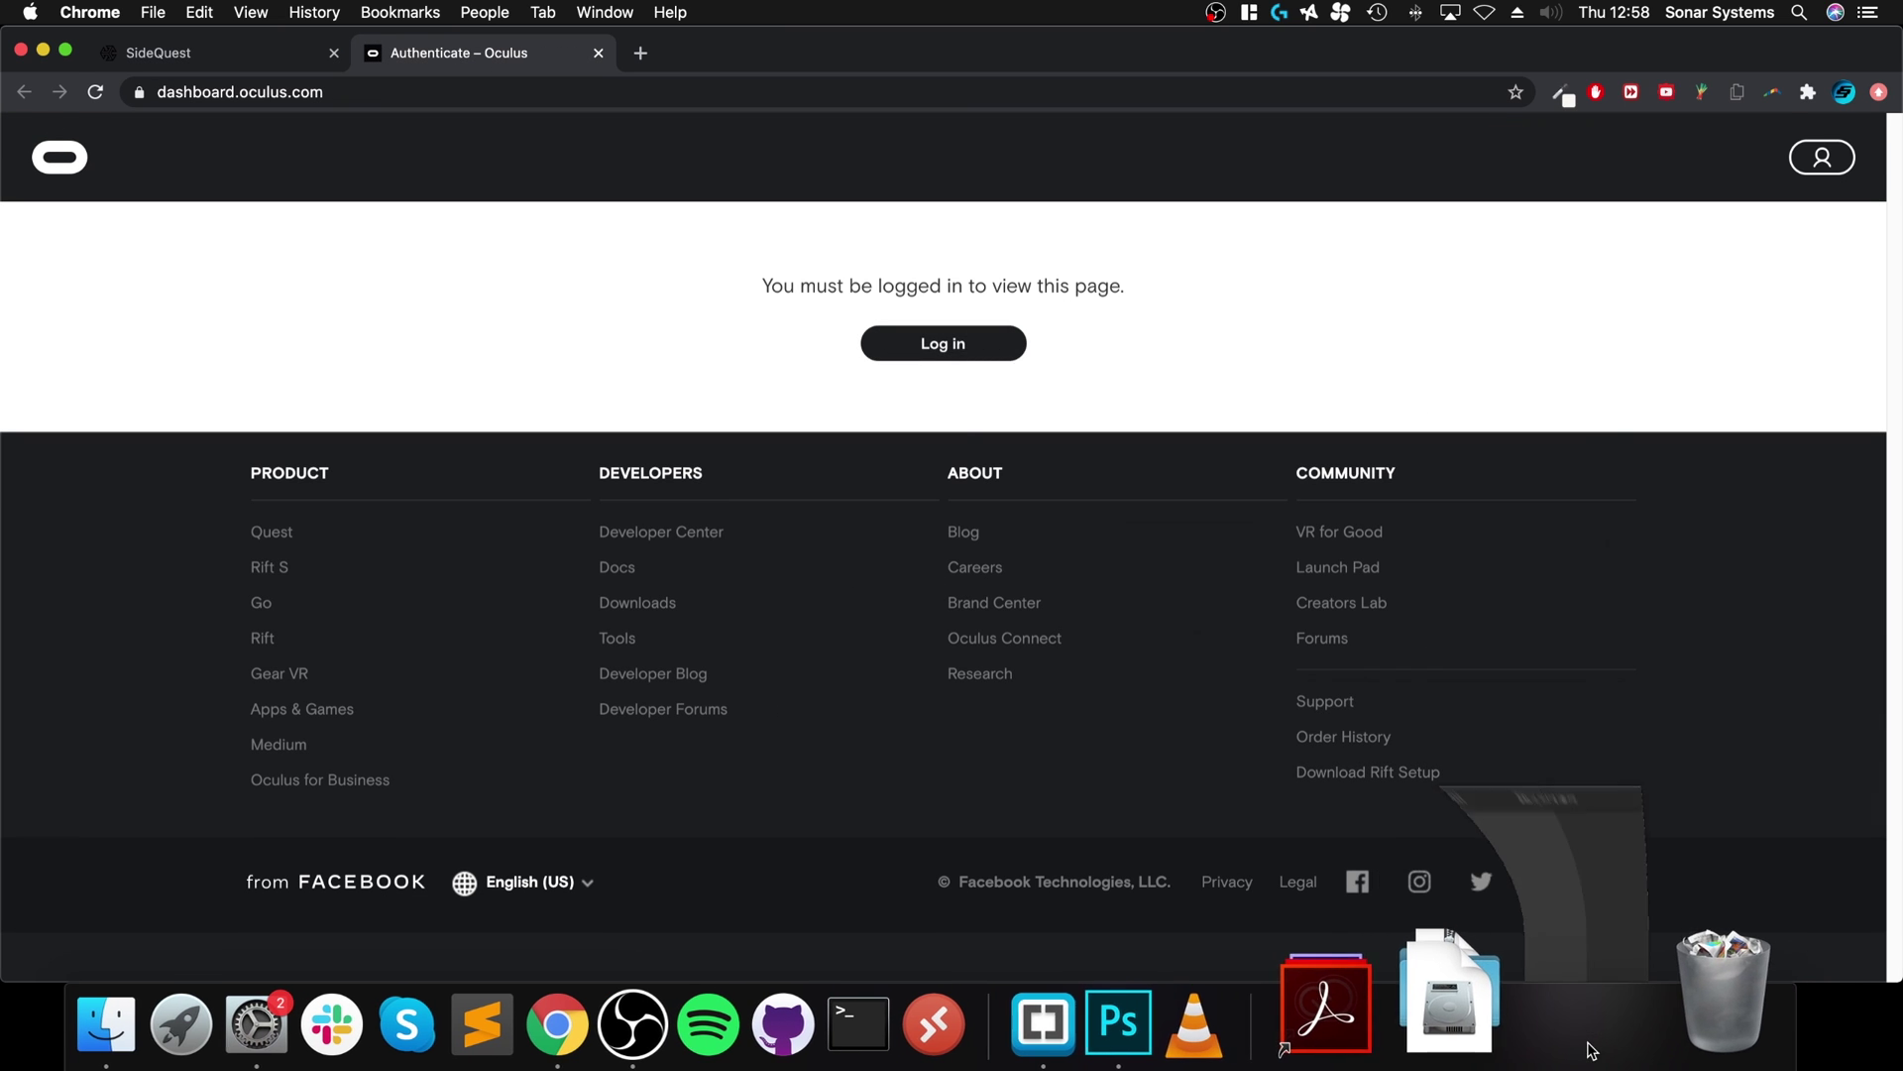
{"action": "left_click", "coordinate": [1591, 1049]}
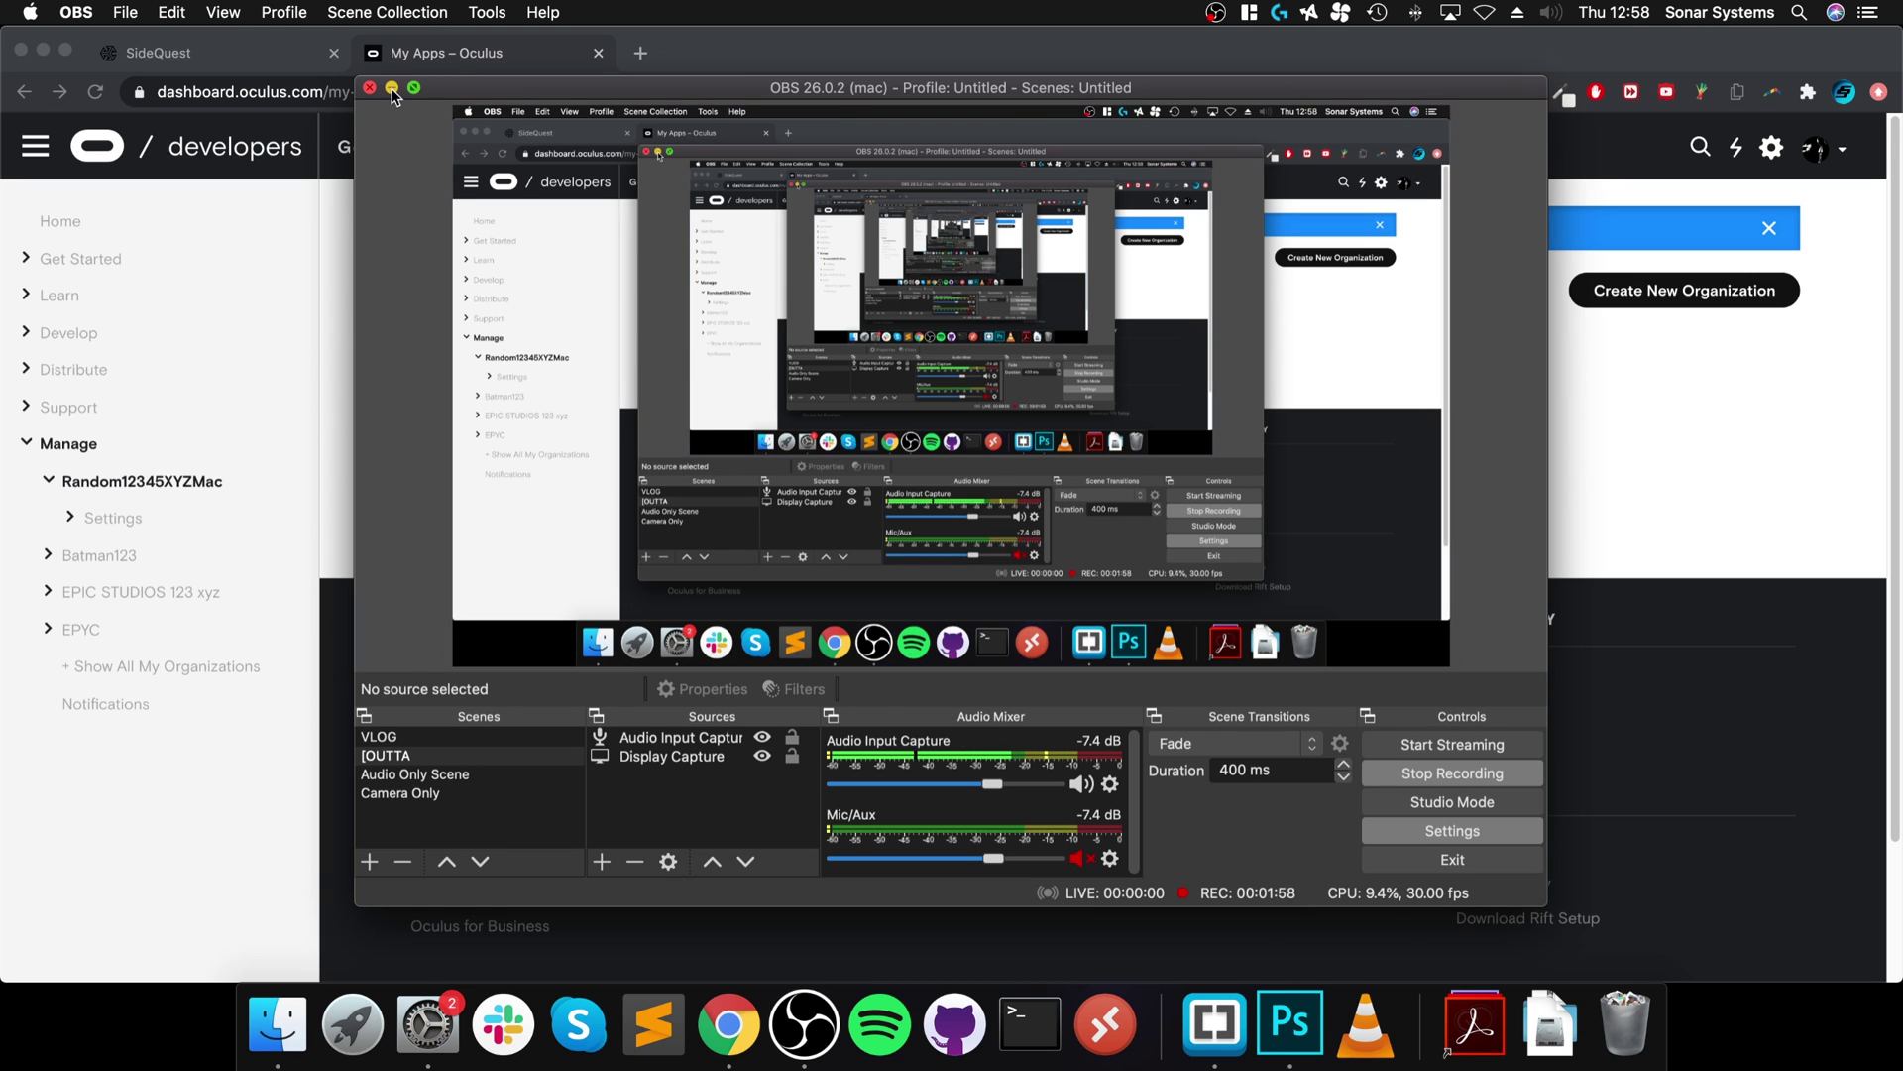
{"action": "key", "text": "super+m"}
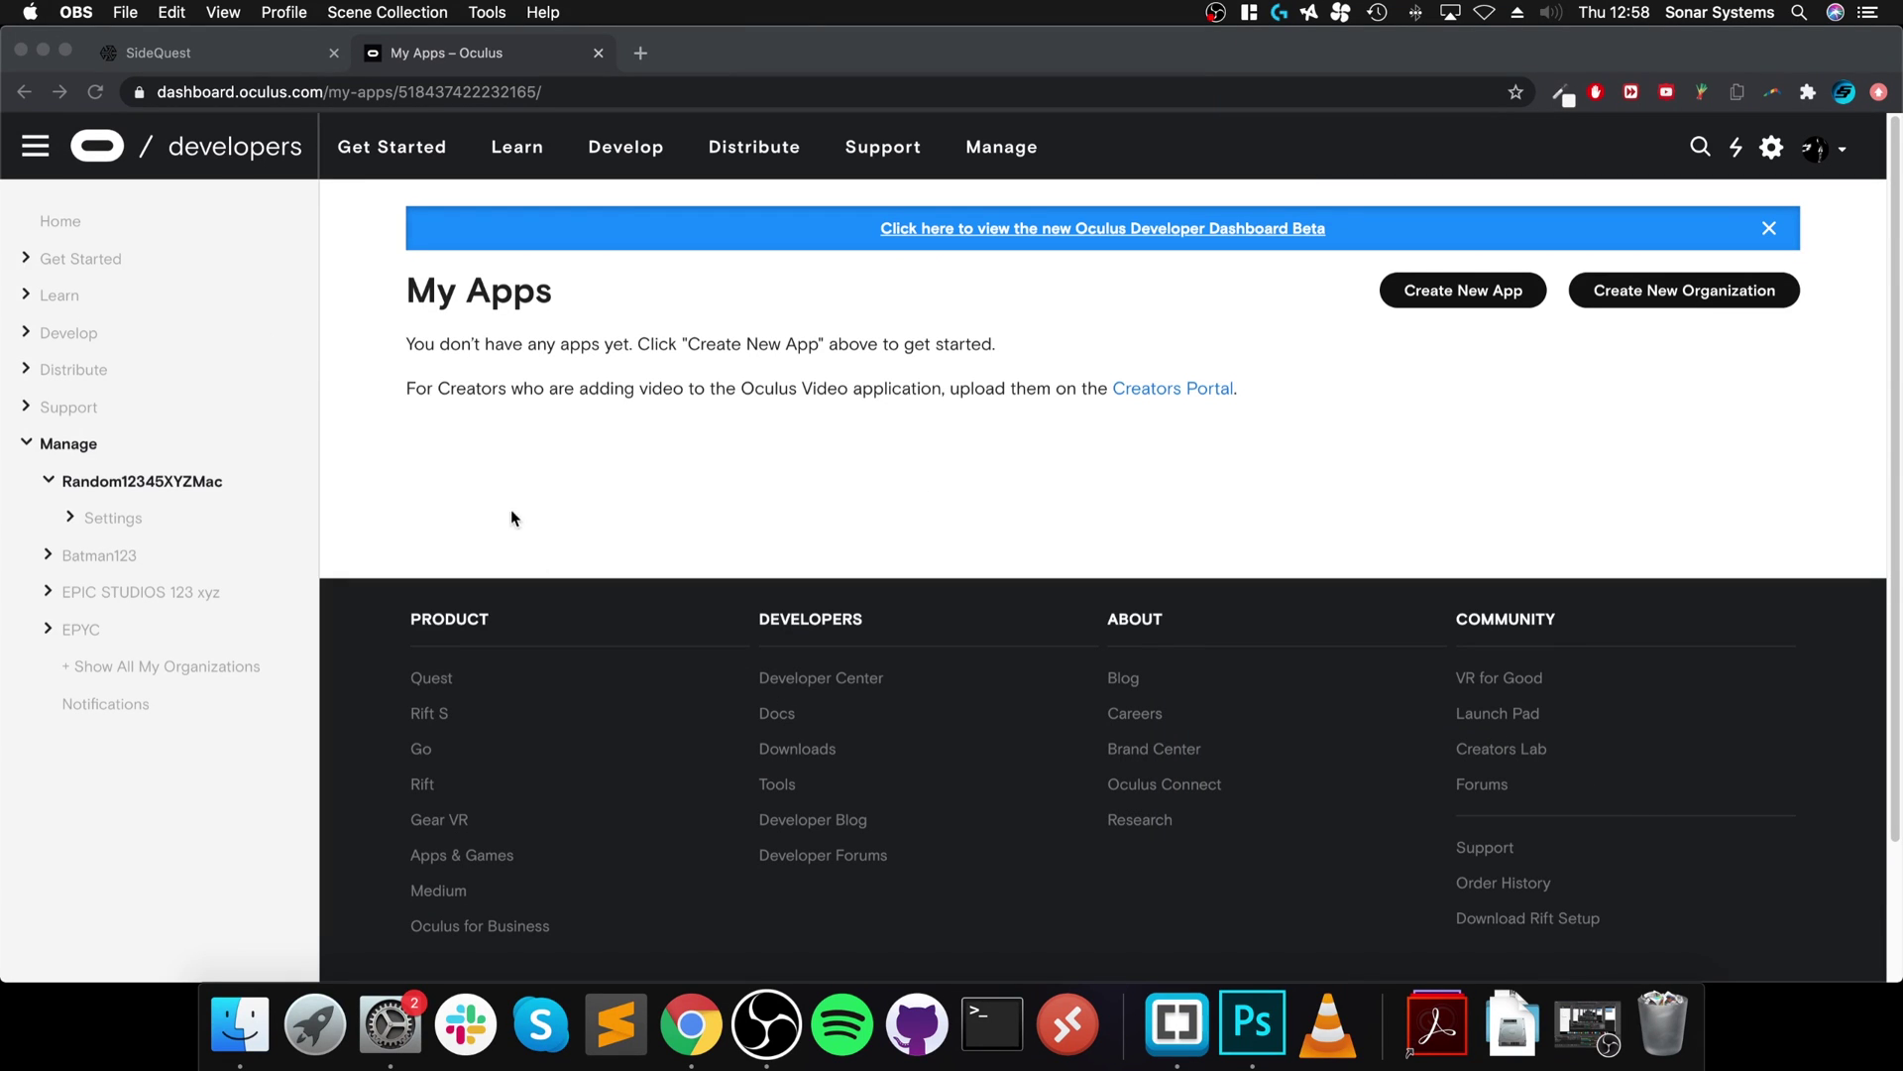
{"action": "middle_click", "coordinate": [519, 52]}
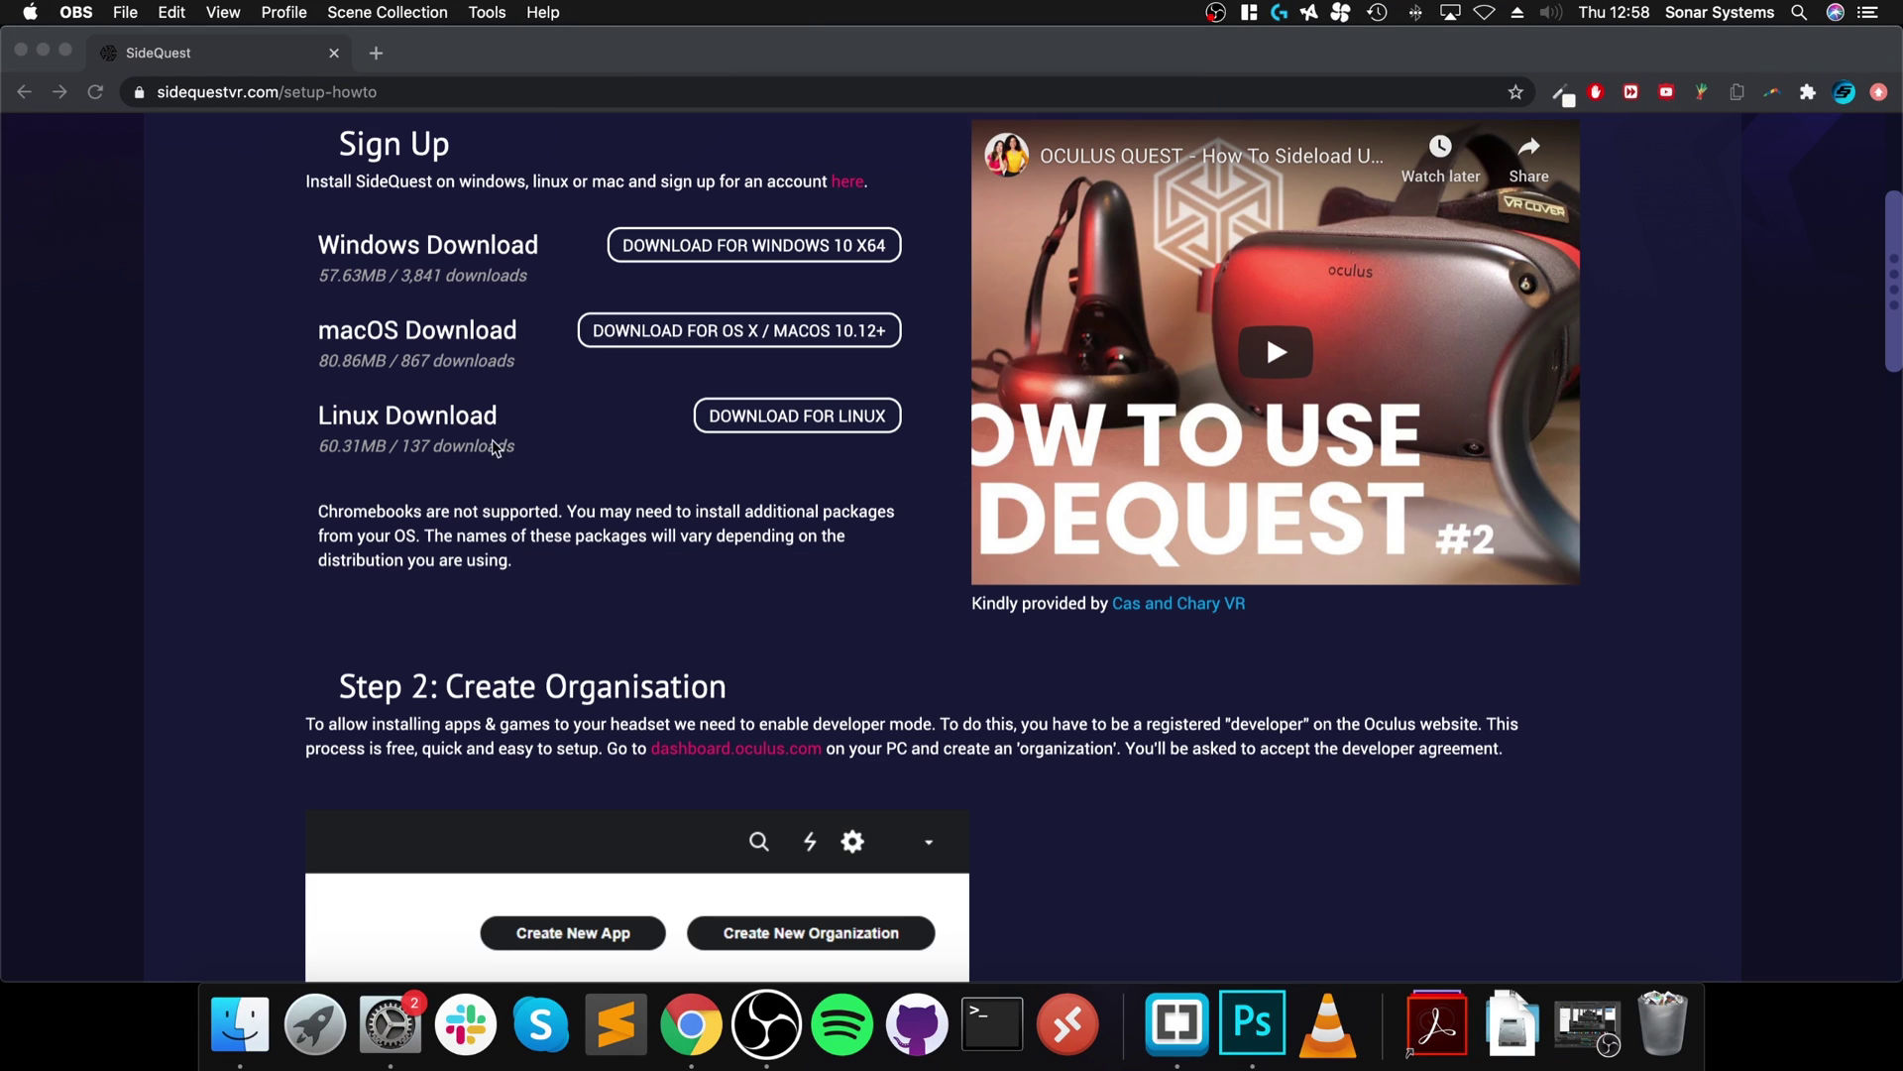
{"action": "left_click", "coordinate": [689, 717]}
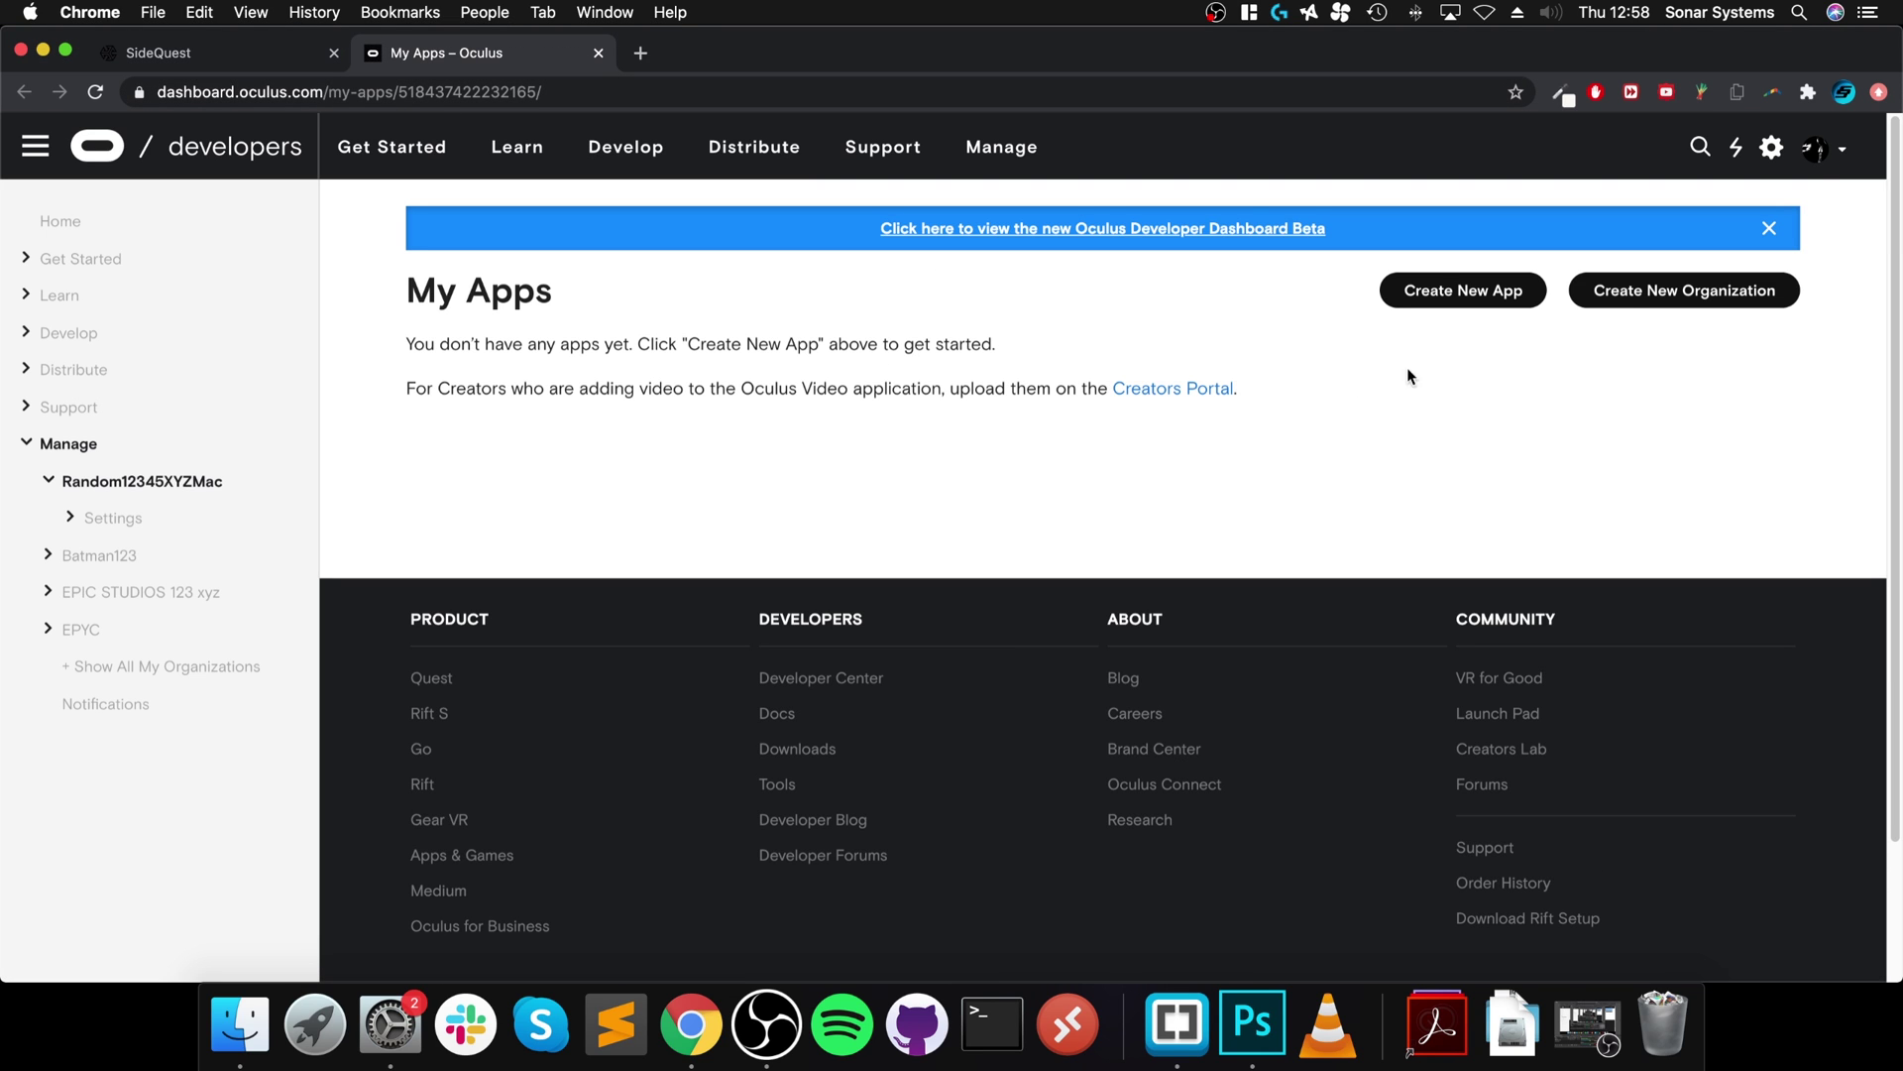
Start a new developer organization named SUPEREPIUCSTUDIO and submit it
{"action": "left_click", "coordinate": [1720, 294]}
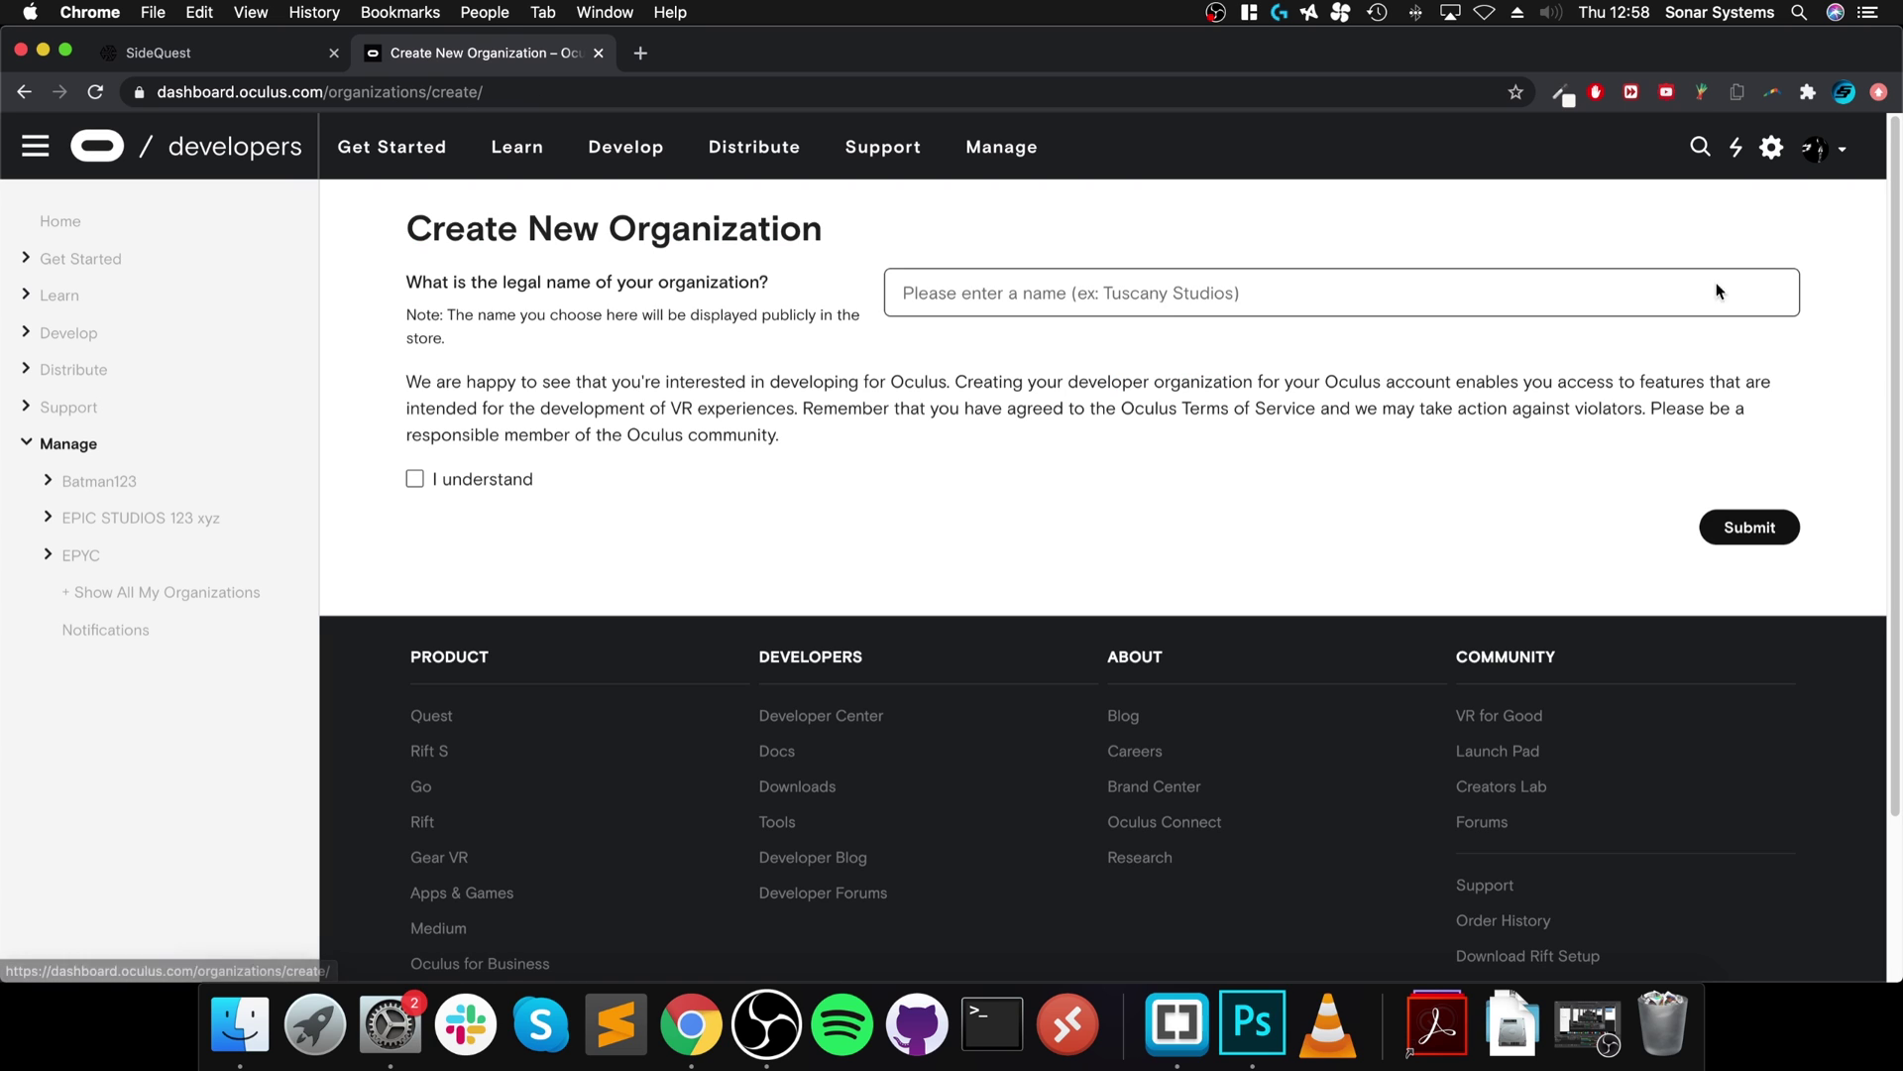
{"action": "left_click", "coordinate": [1432, 297]}
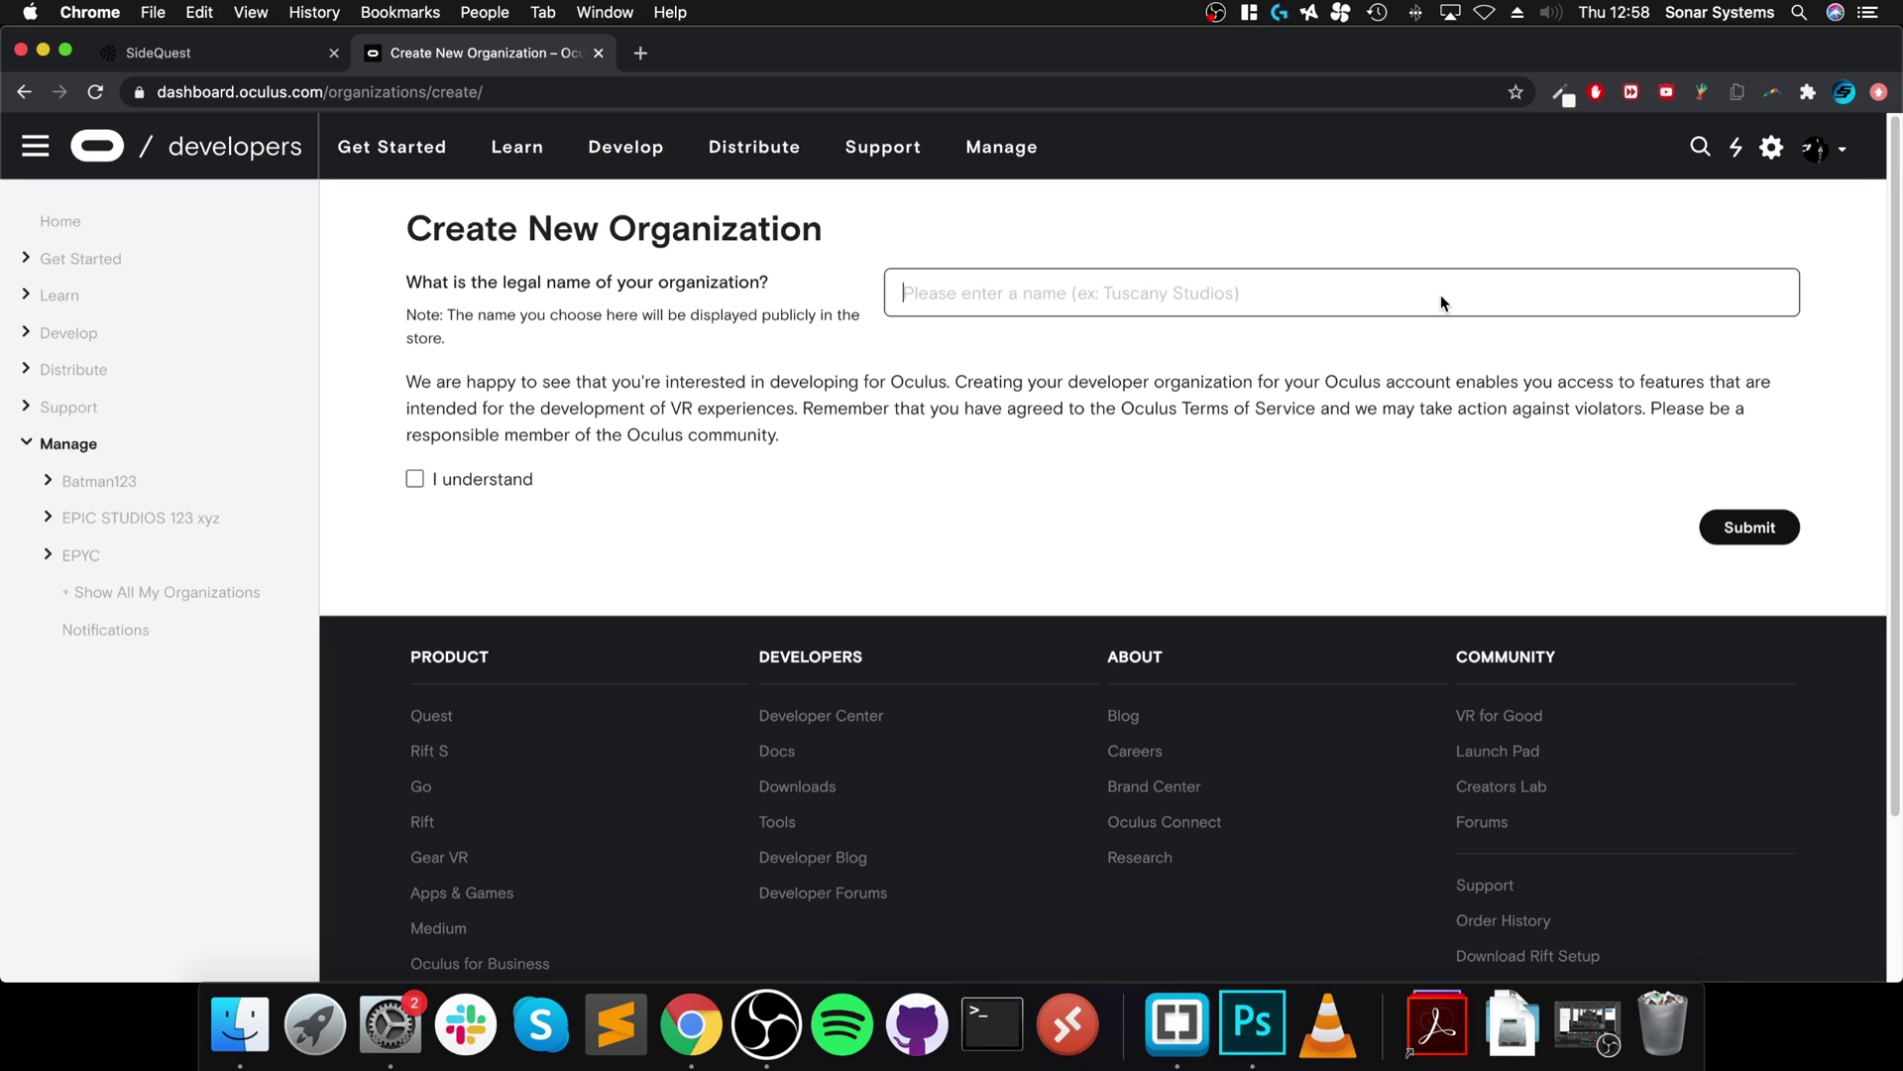
{"action": "type", "text": "SUPE"}
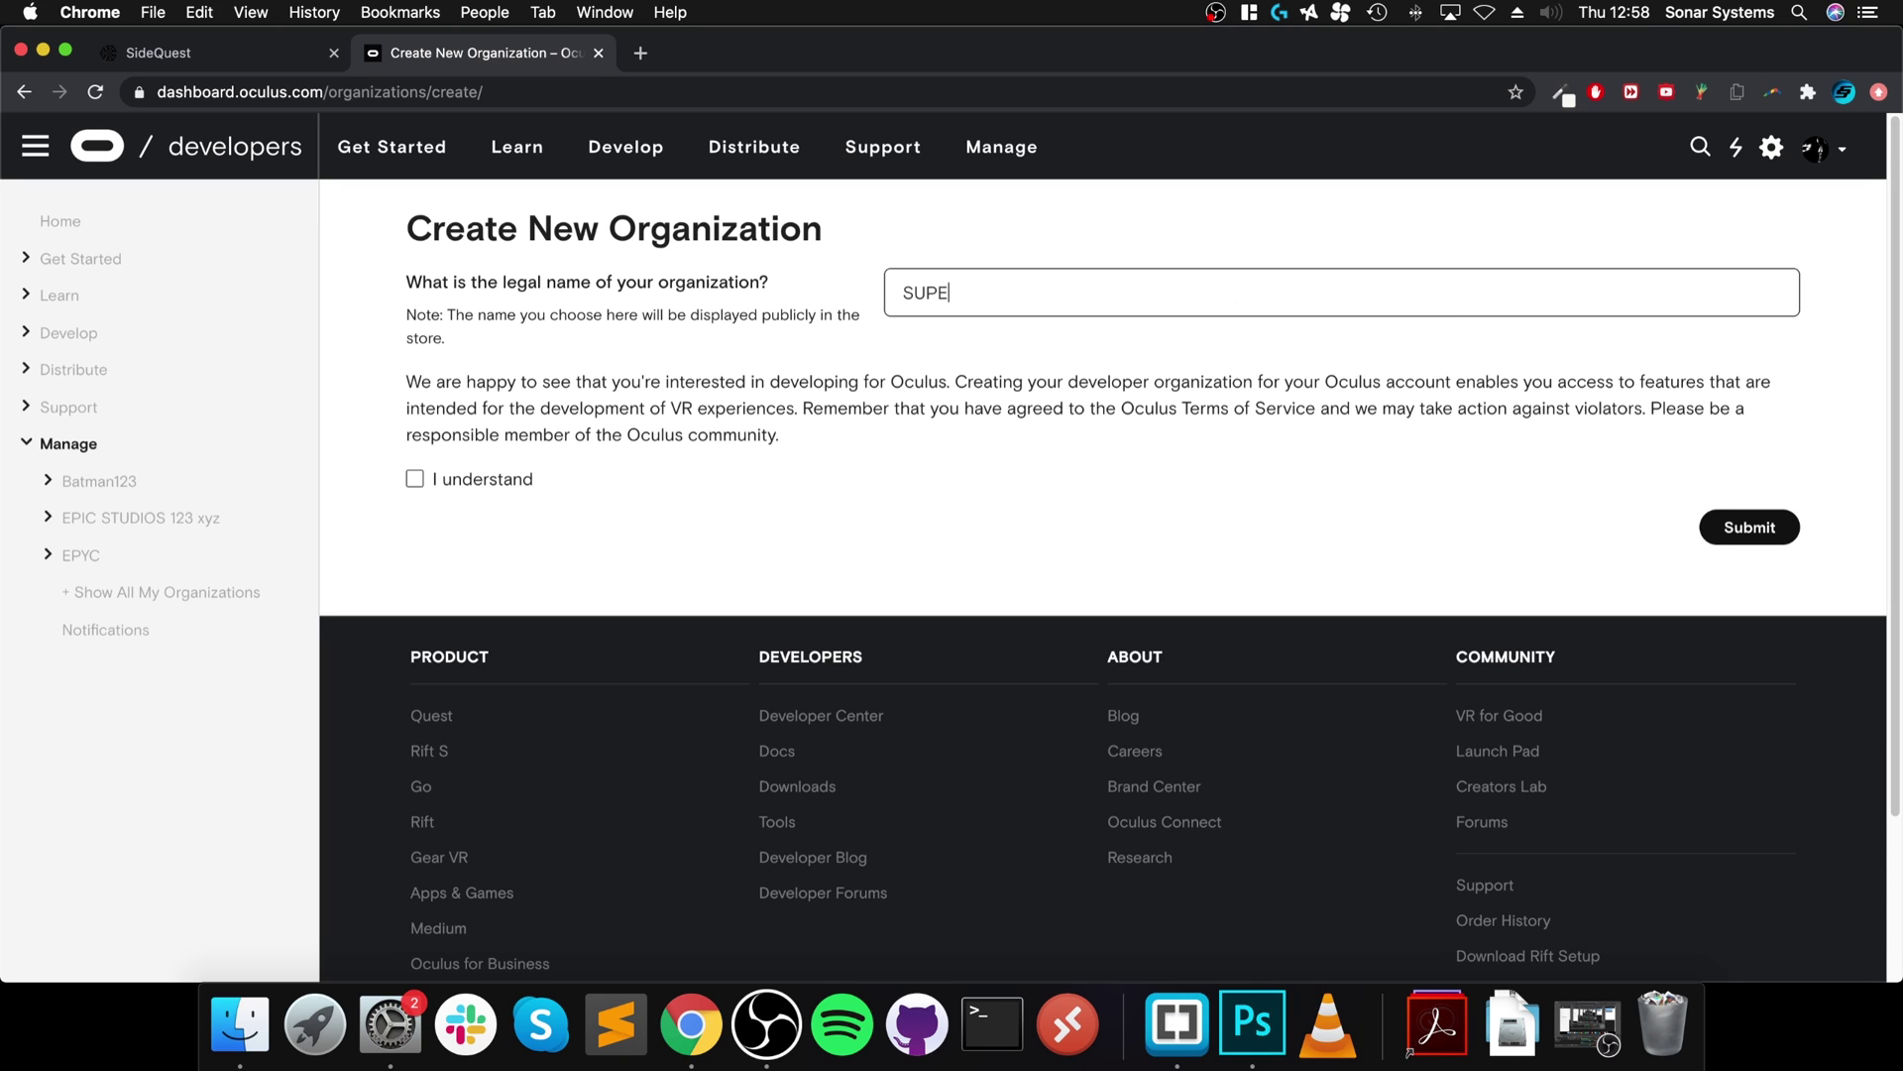
{"action": "type", "text": "REPIUCSTUDIO"}
{"action": "left_click", "coordinate": [1742, 536]}
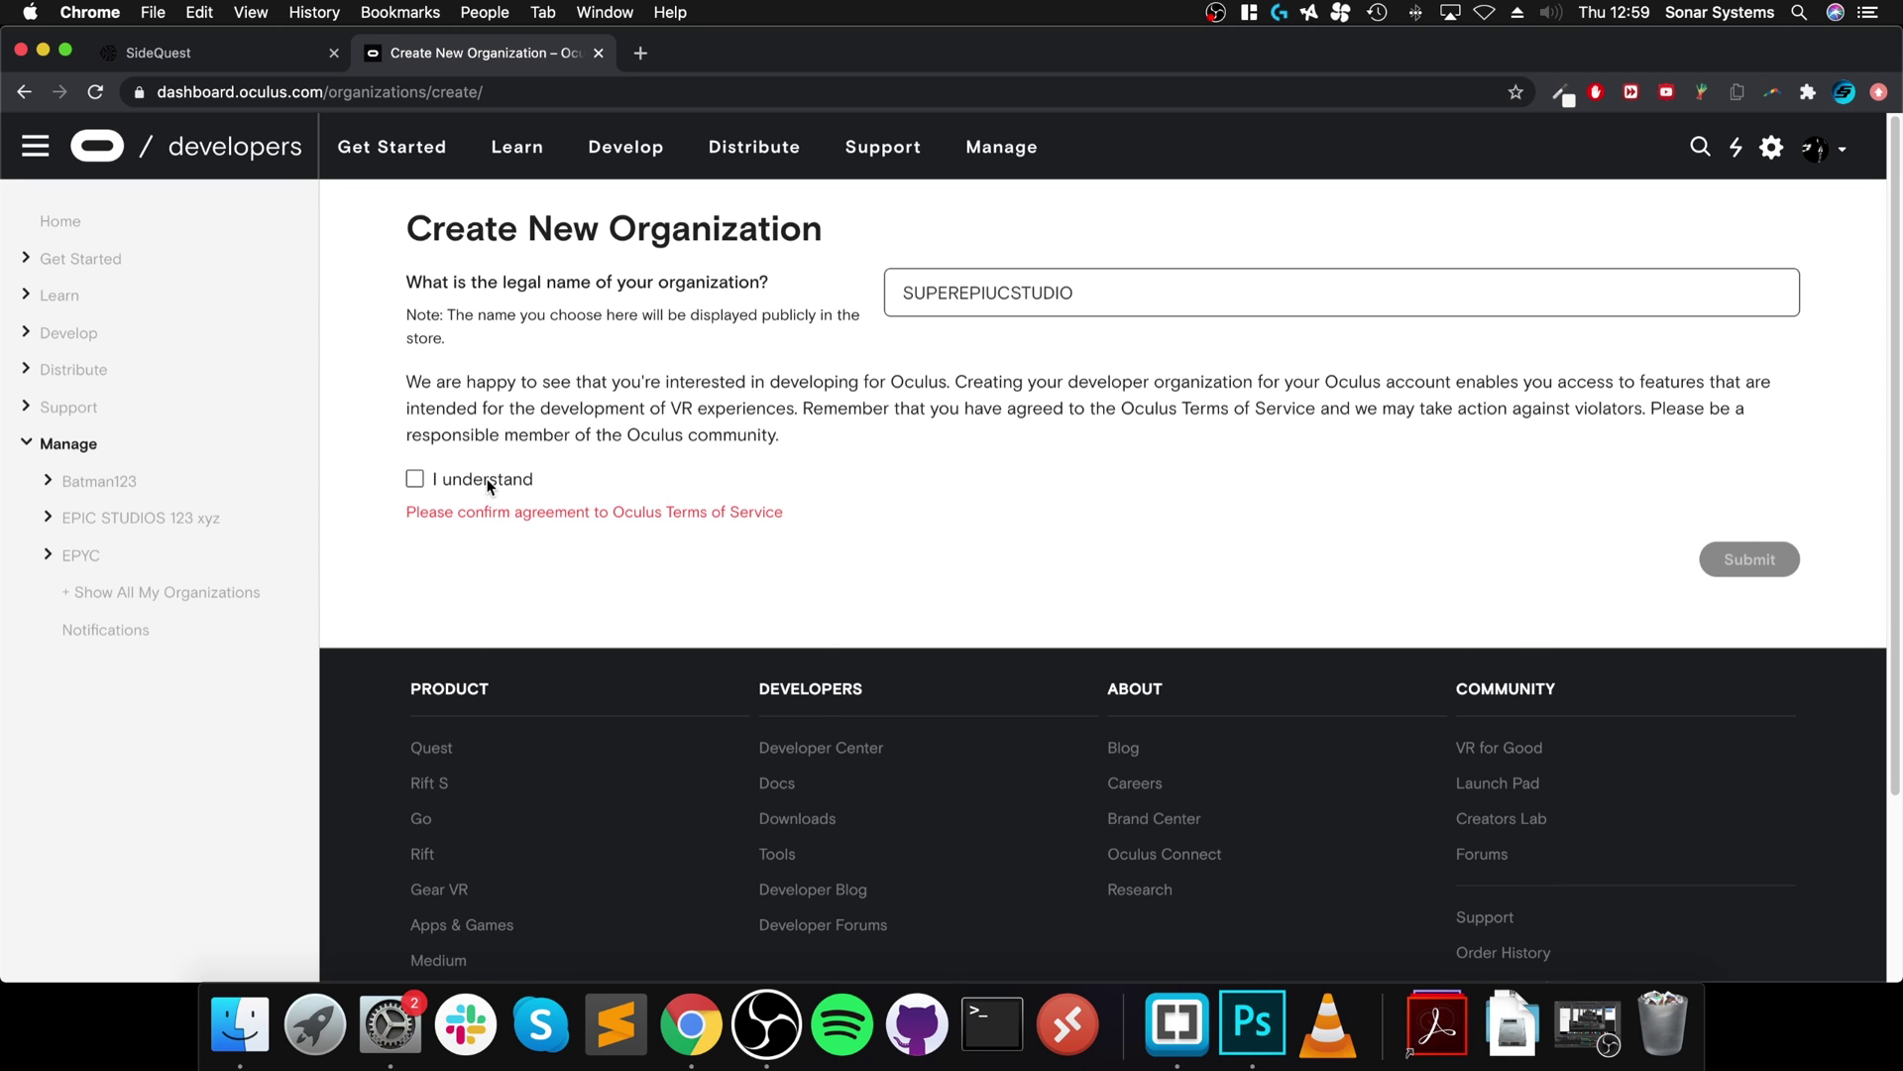
Accept the Oculus Terms of Service and the NDA to finish the organization
{"action": "left_click", "coordinate": [487, 481]}
{"action": "left_click", "coordinate": [1772, 526]}
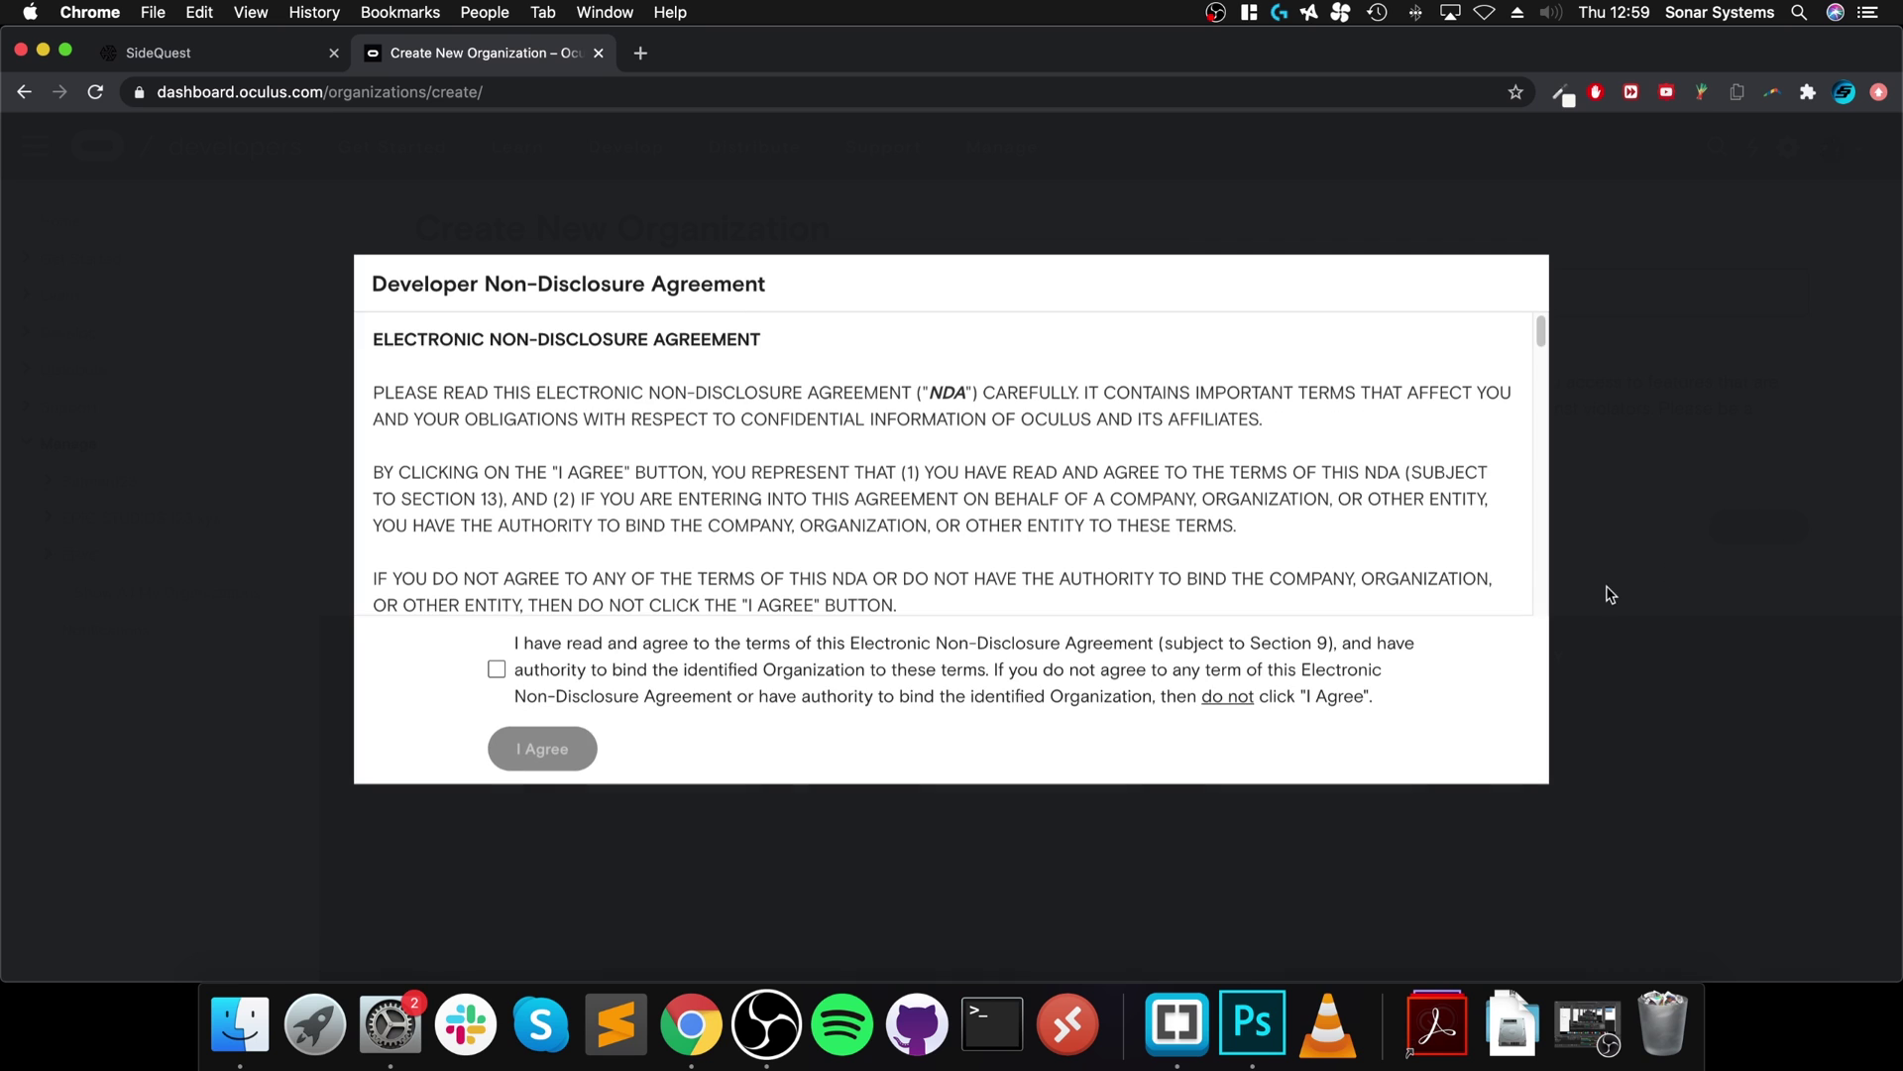
{"action": "left_click", "coordinate": [583, 662]}
{"action": "left_click", "coordinate": [544, 749]}
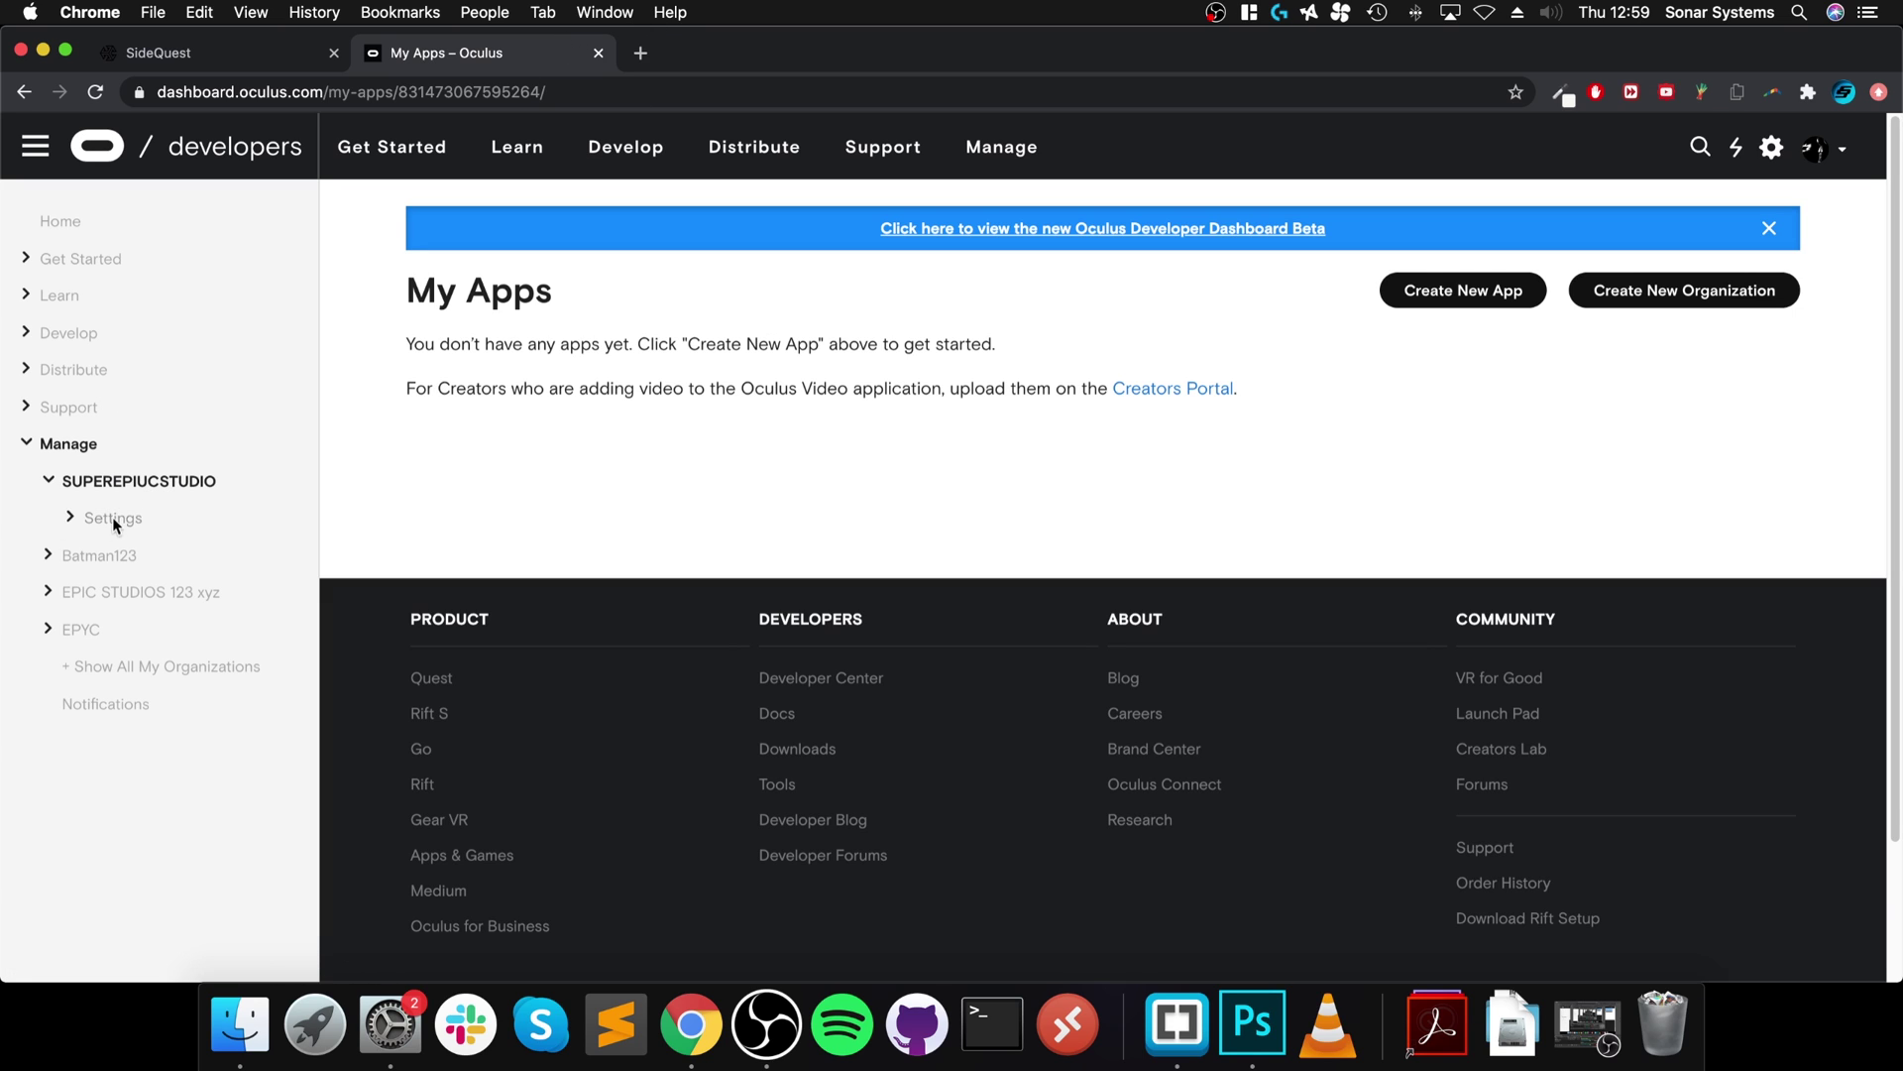
Close the My Apps tab and scroll past the Step 3 driver notes to Step 4
{"action": "left_click", "coordinate": [598, 53]}
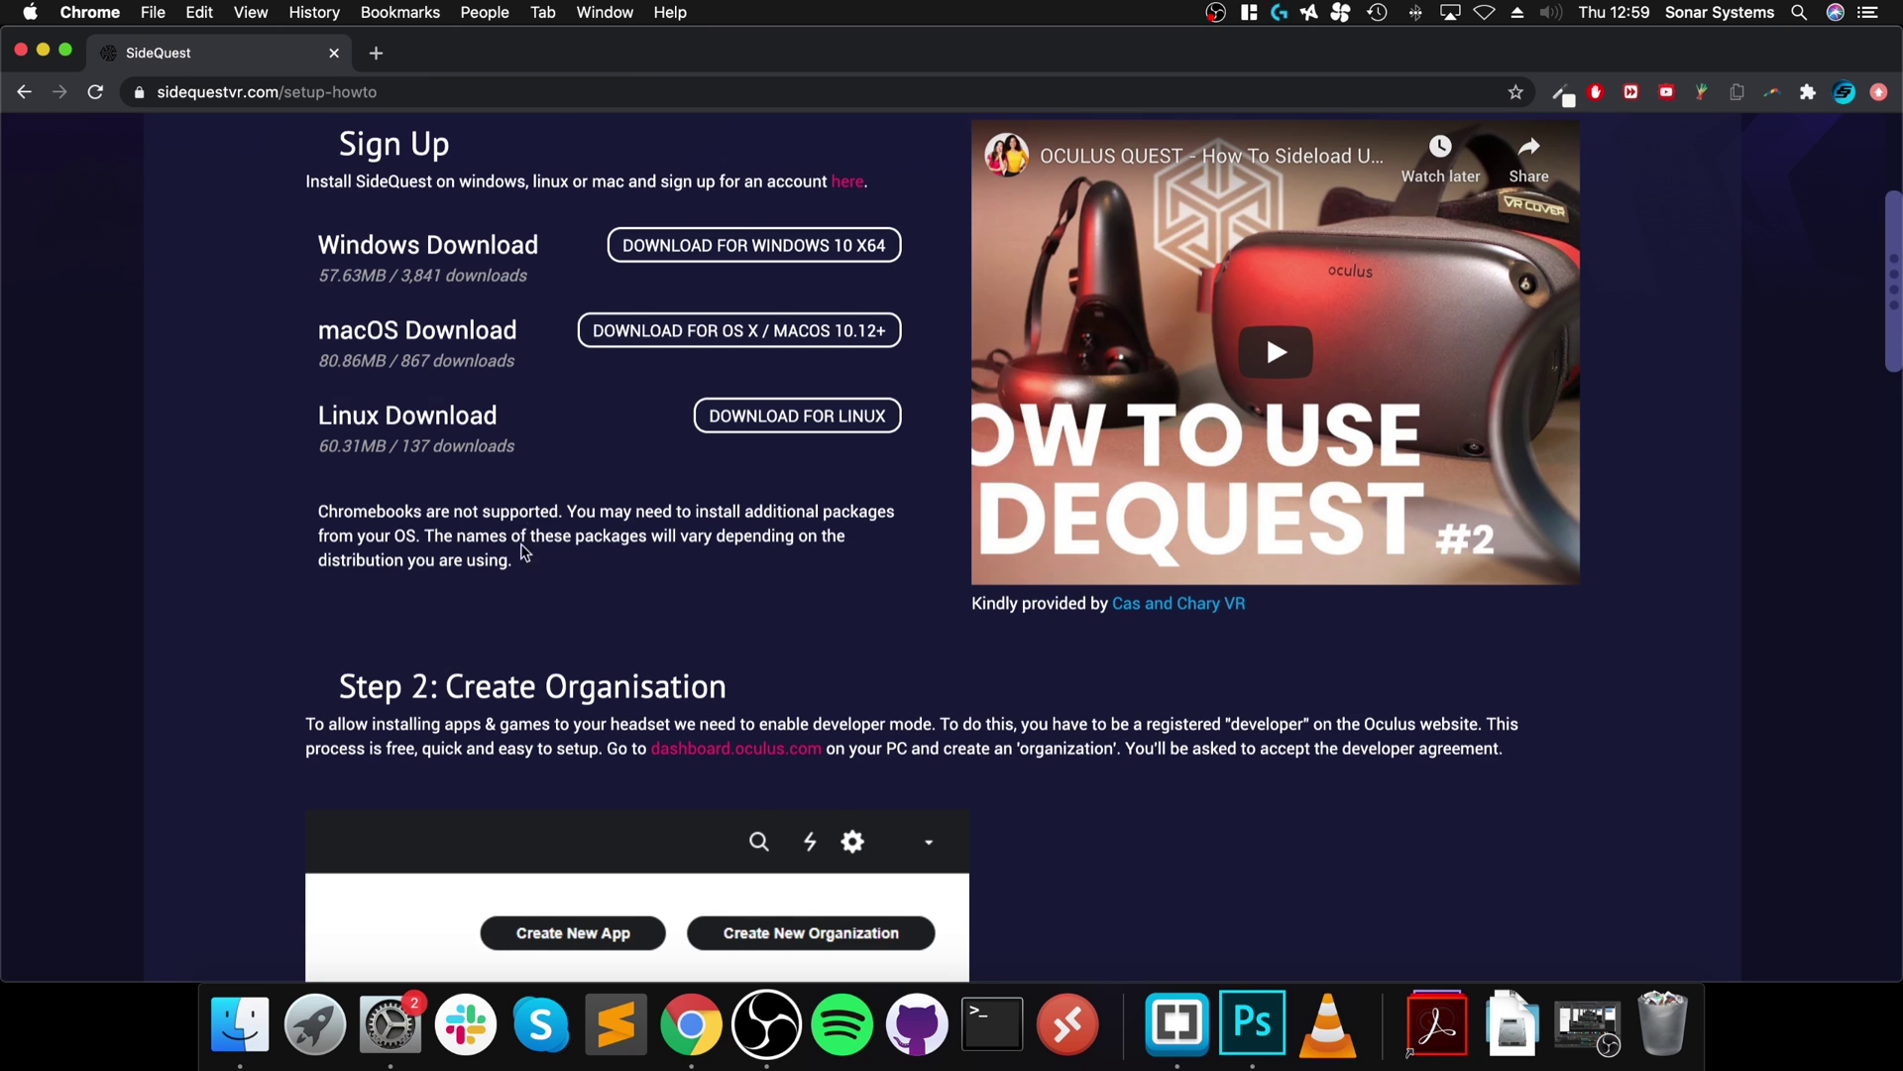
{"action": "scroll", "coordinate": [513, 583], "scroll_direction": "down", "scroll_amount": 5}
{"action": "scroll", "coordinate": [514, 593], "scroll_direction": "down", "scroll_amount": 2}
{"action": "left_click_drag", "start_coordinate": [424, 551], "coordinate": [1257, 631]}
{"action": "left_click", "coordinate": [1259, 635]}
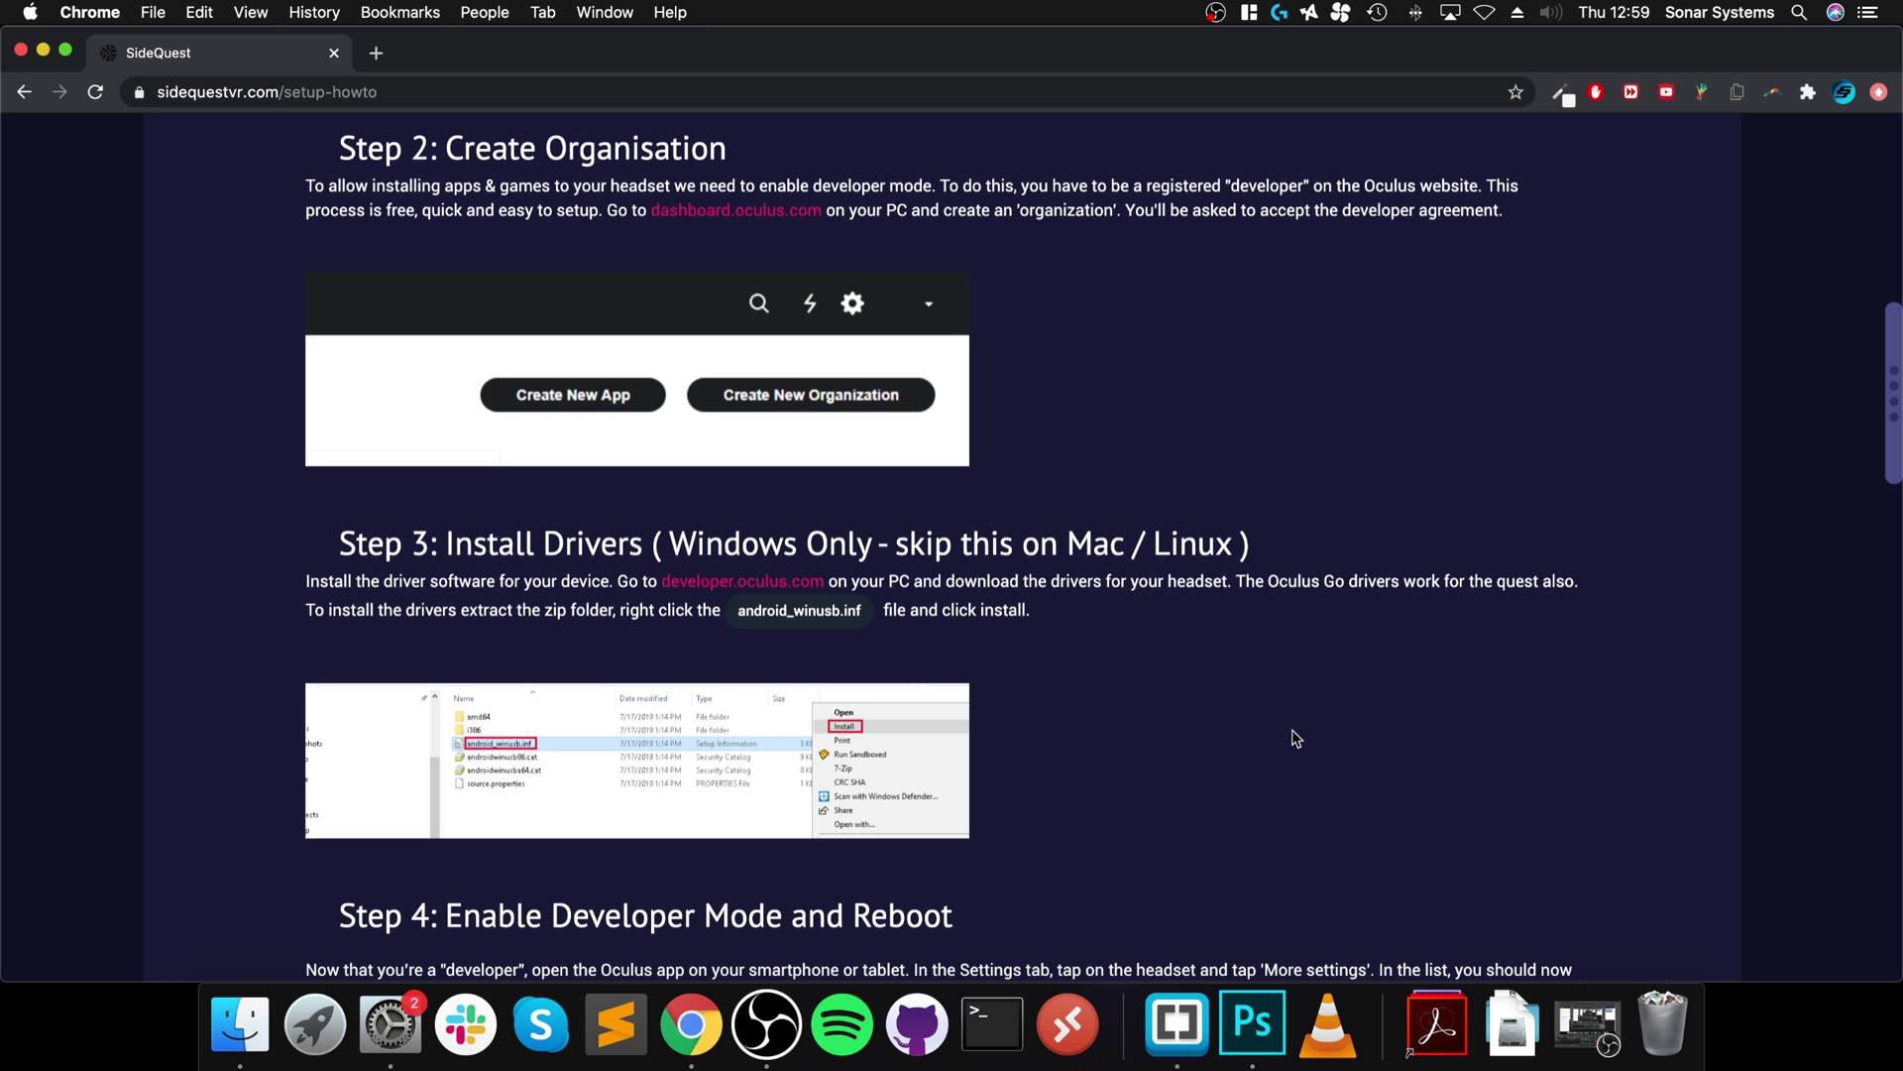
{"action": "scroll", "coordinate": [1303, 741], "scroll_direction": "down", "scroll_amount": 5}
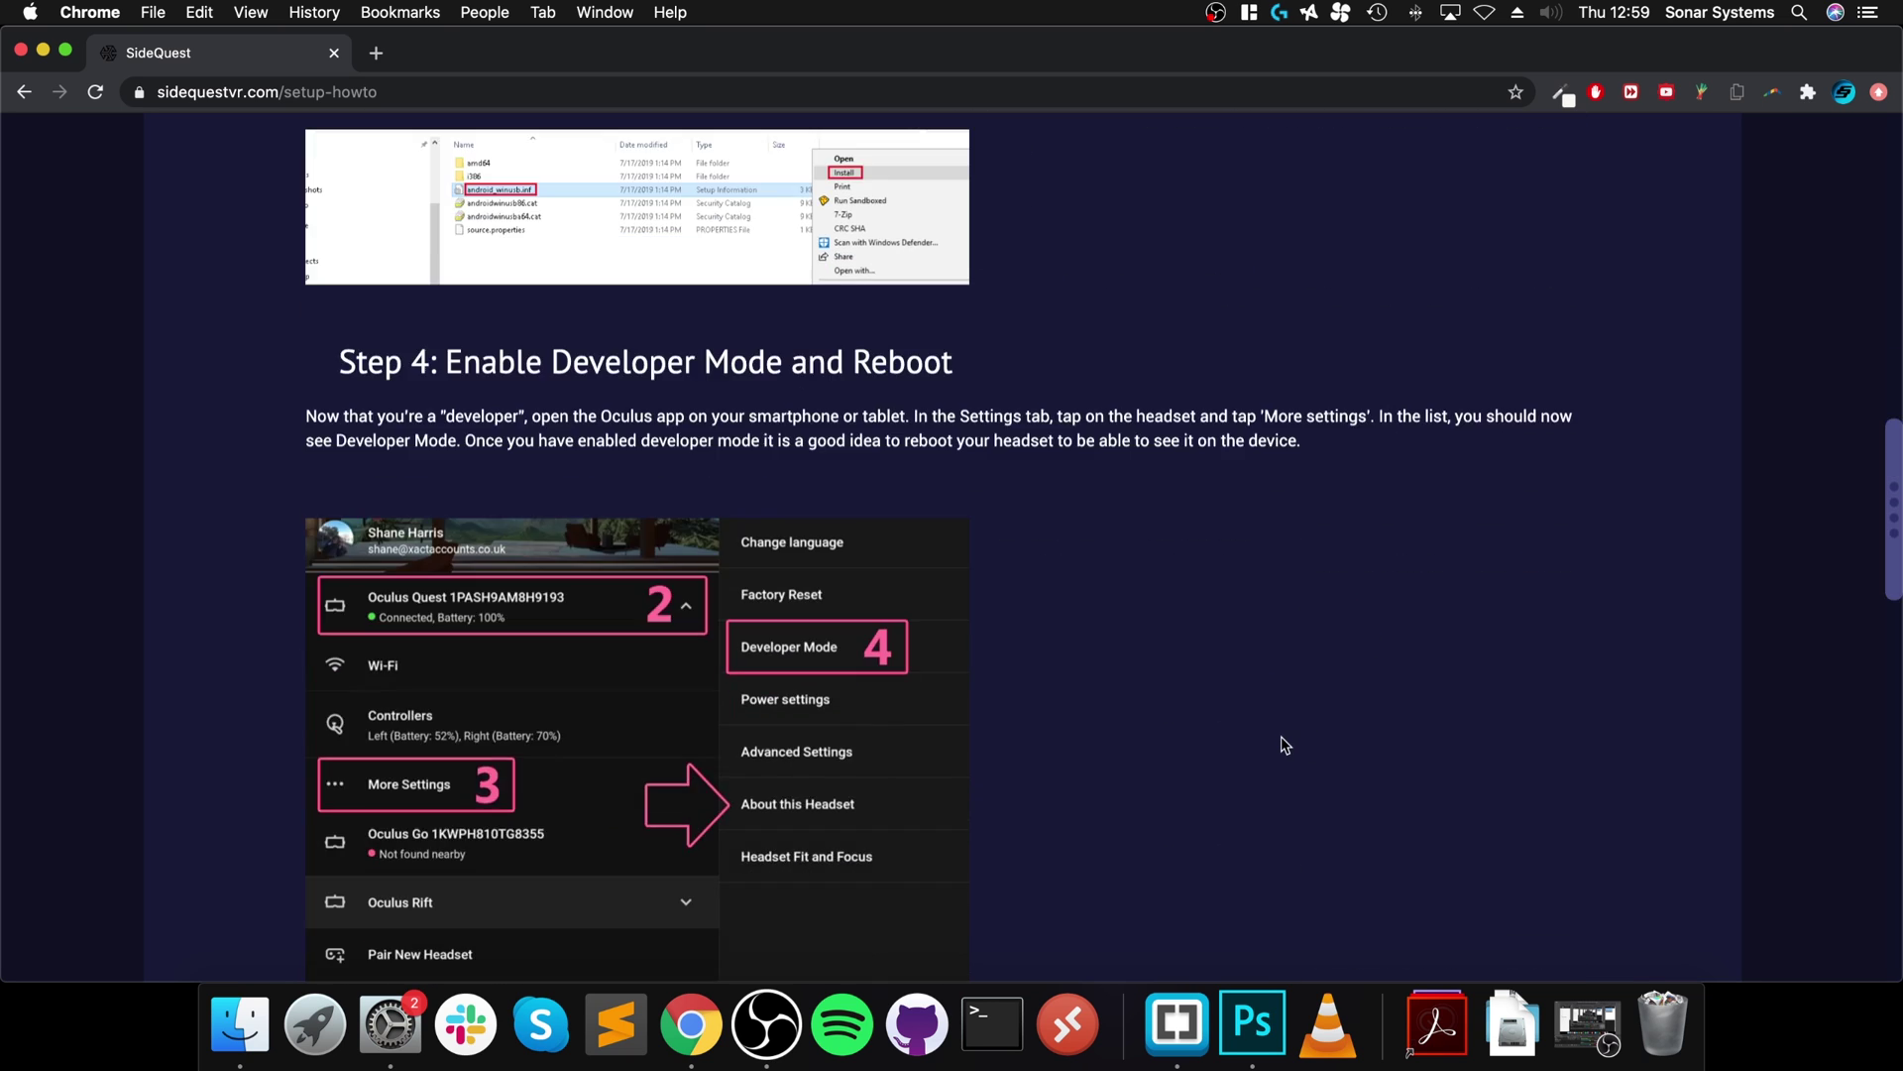
{"action": "scroll", "coordinate": [1286, 746], "scroll_direction": "down", "scroll_amount": 1}
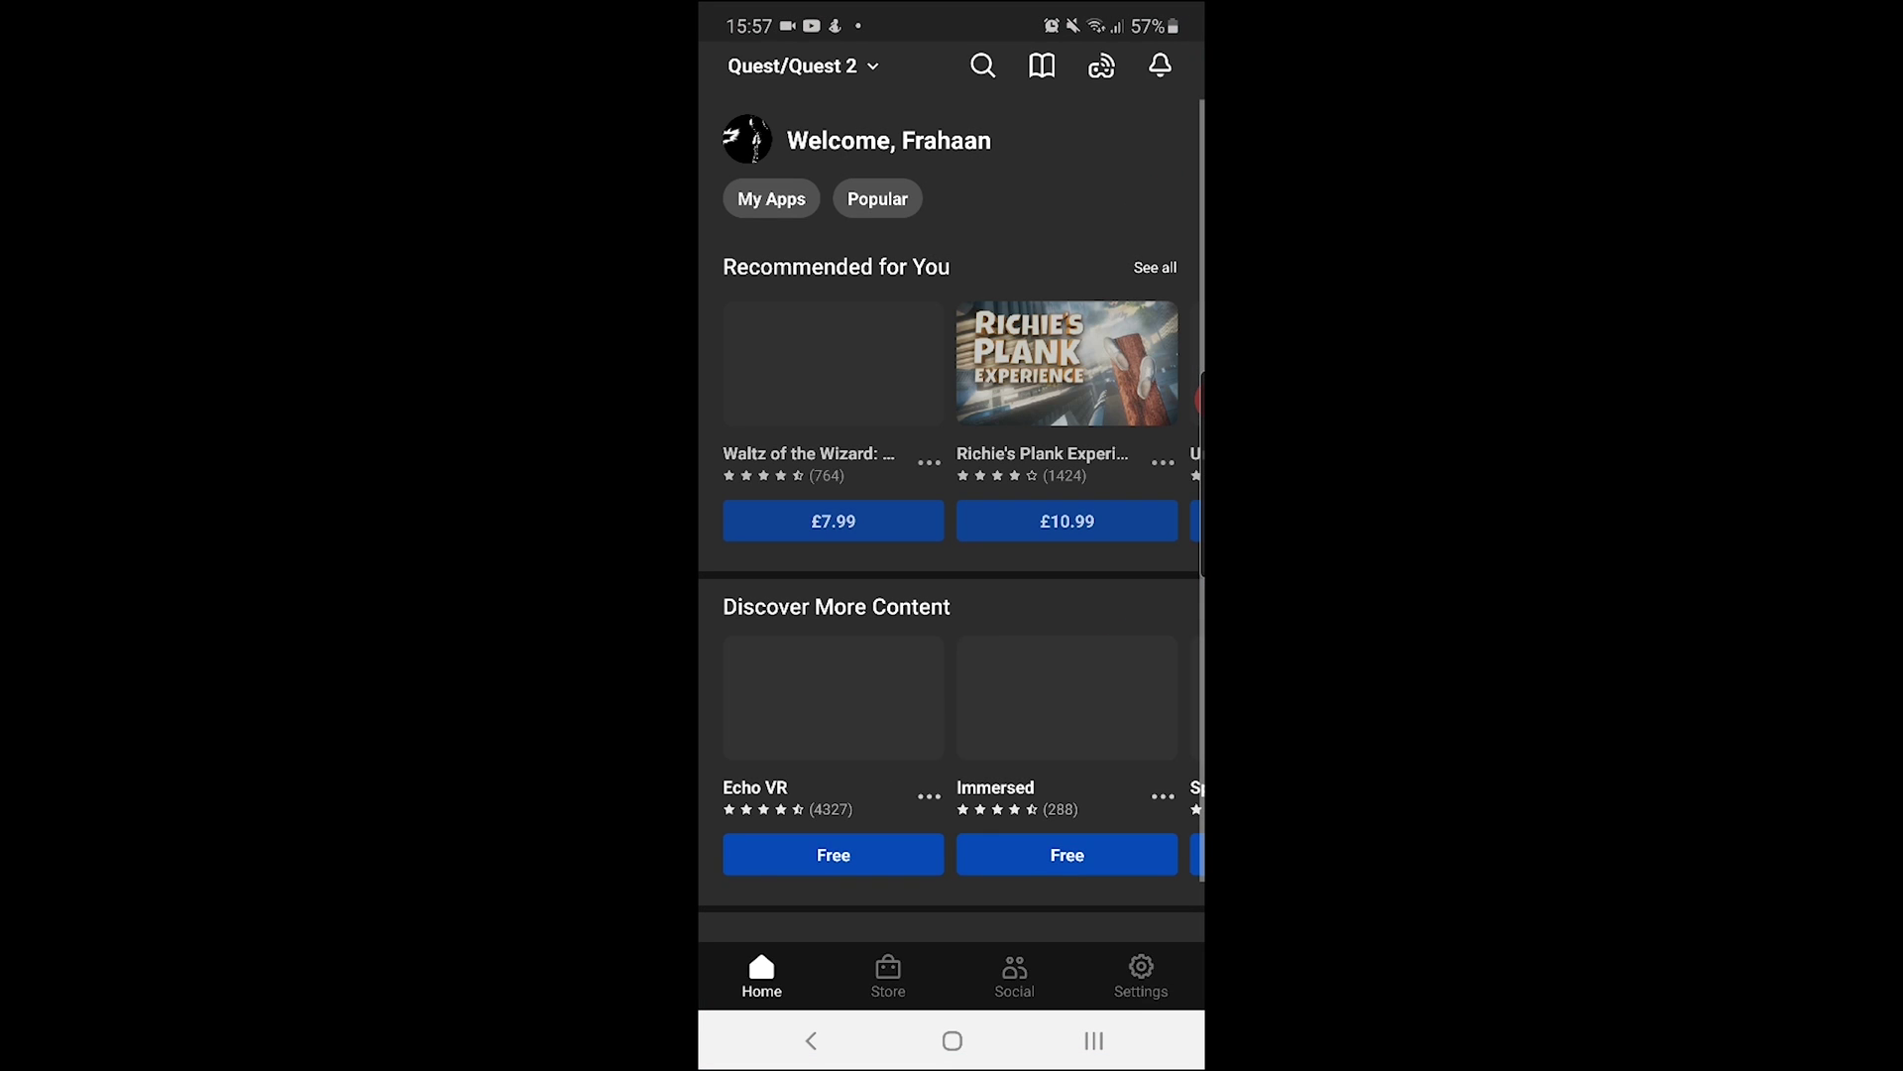
In the app's Settings, connect the Oculus Quest 2 and open its More Settings
{"action": "left_click", "coordinate": [1141, 976]}
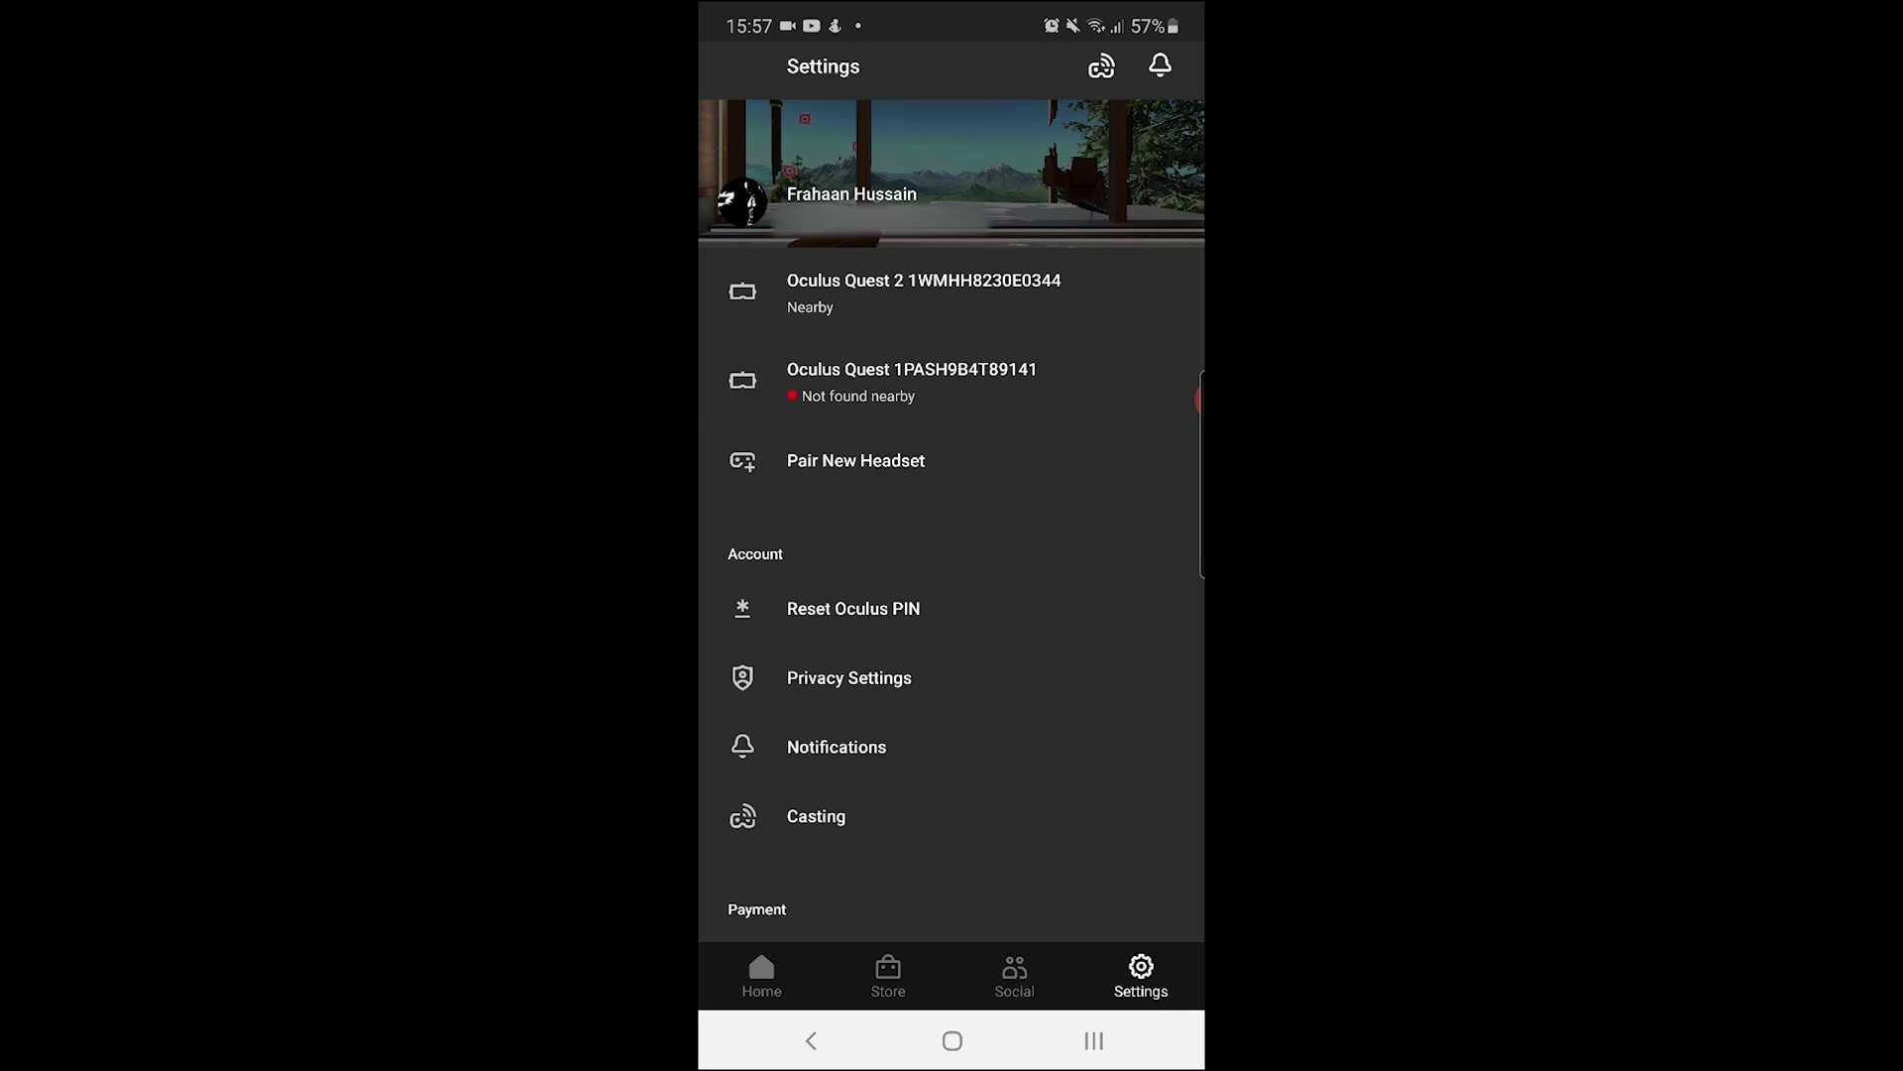
{"action": "left_click", "coordinate": [924, 293]}
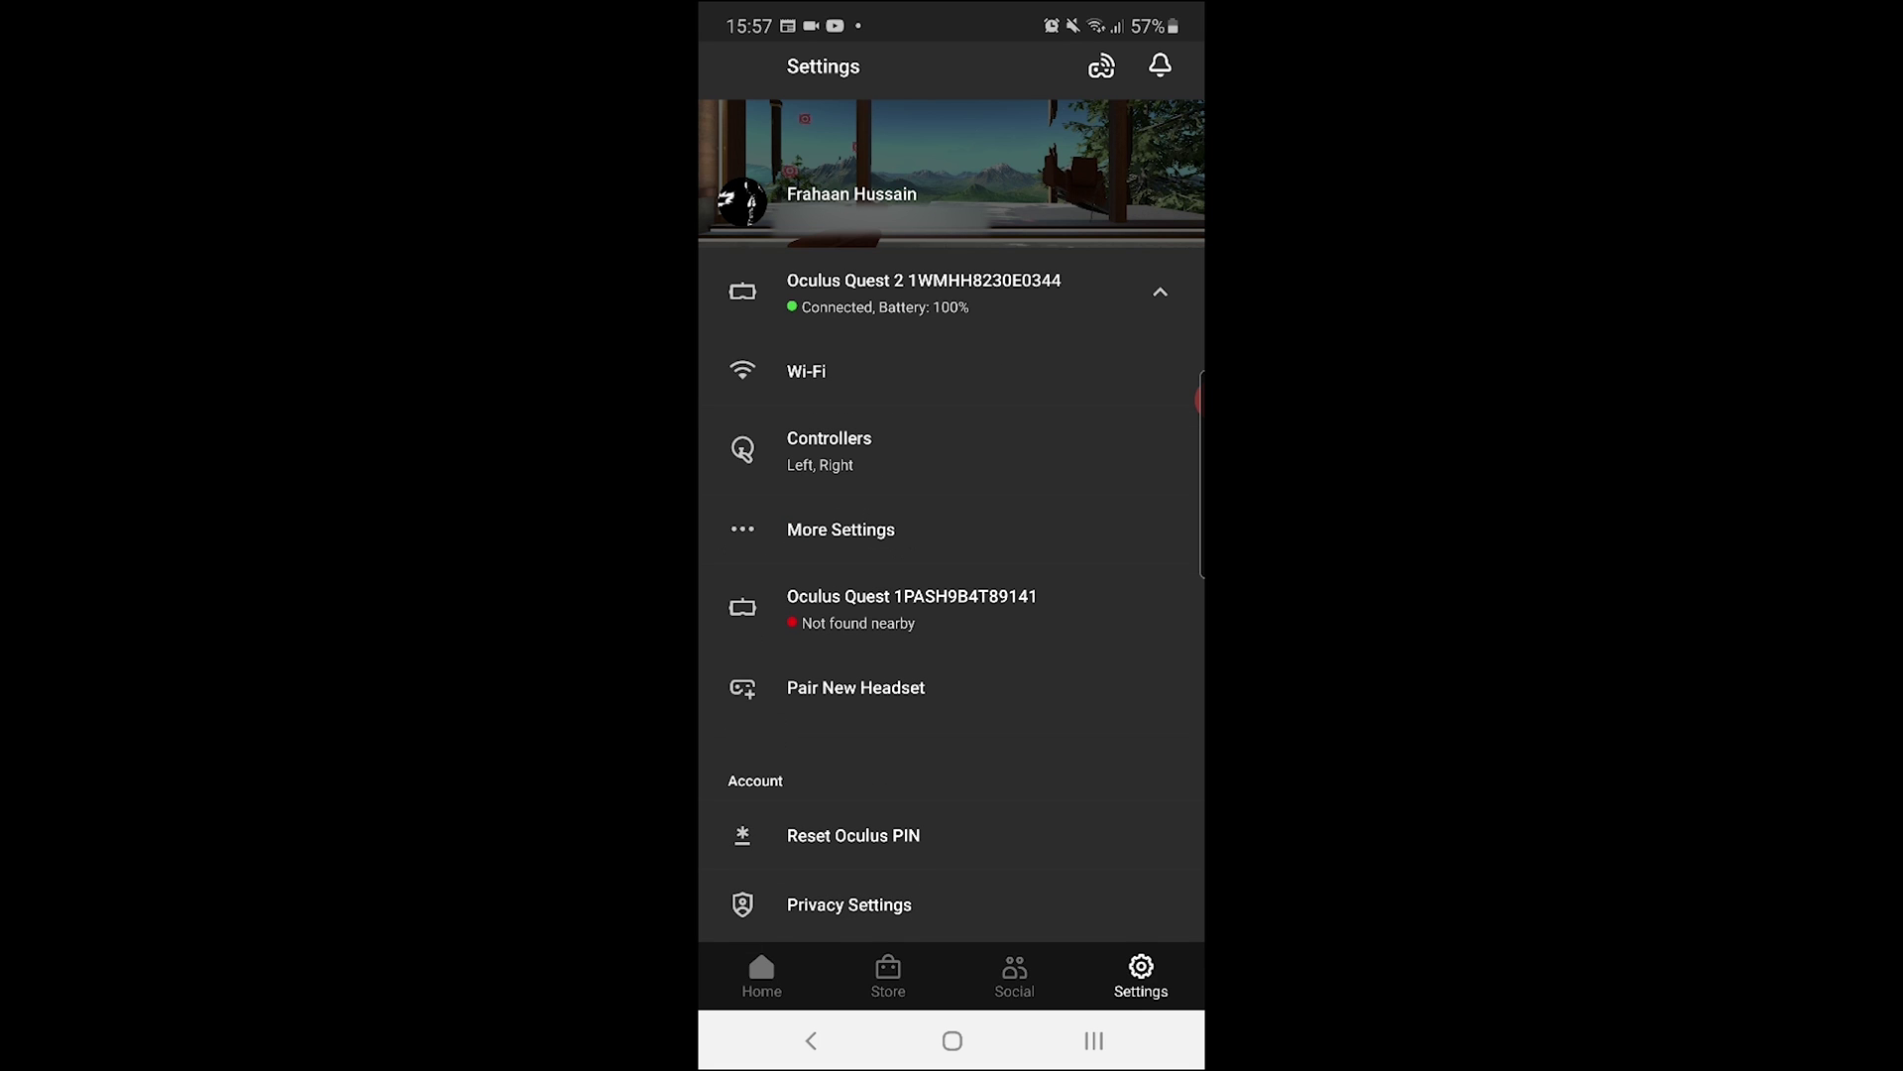
{"action": "left_click", "coordinate": [924, 292]}
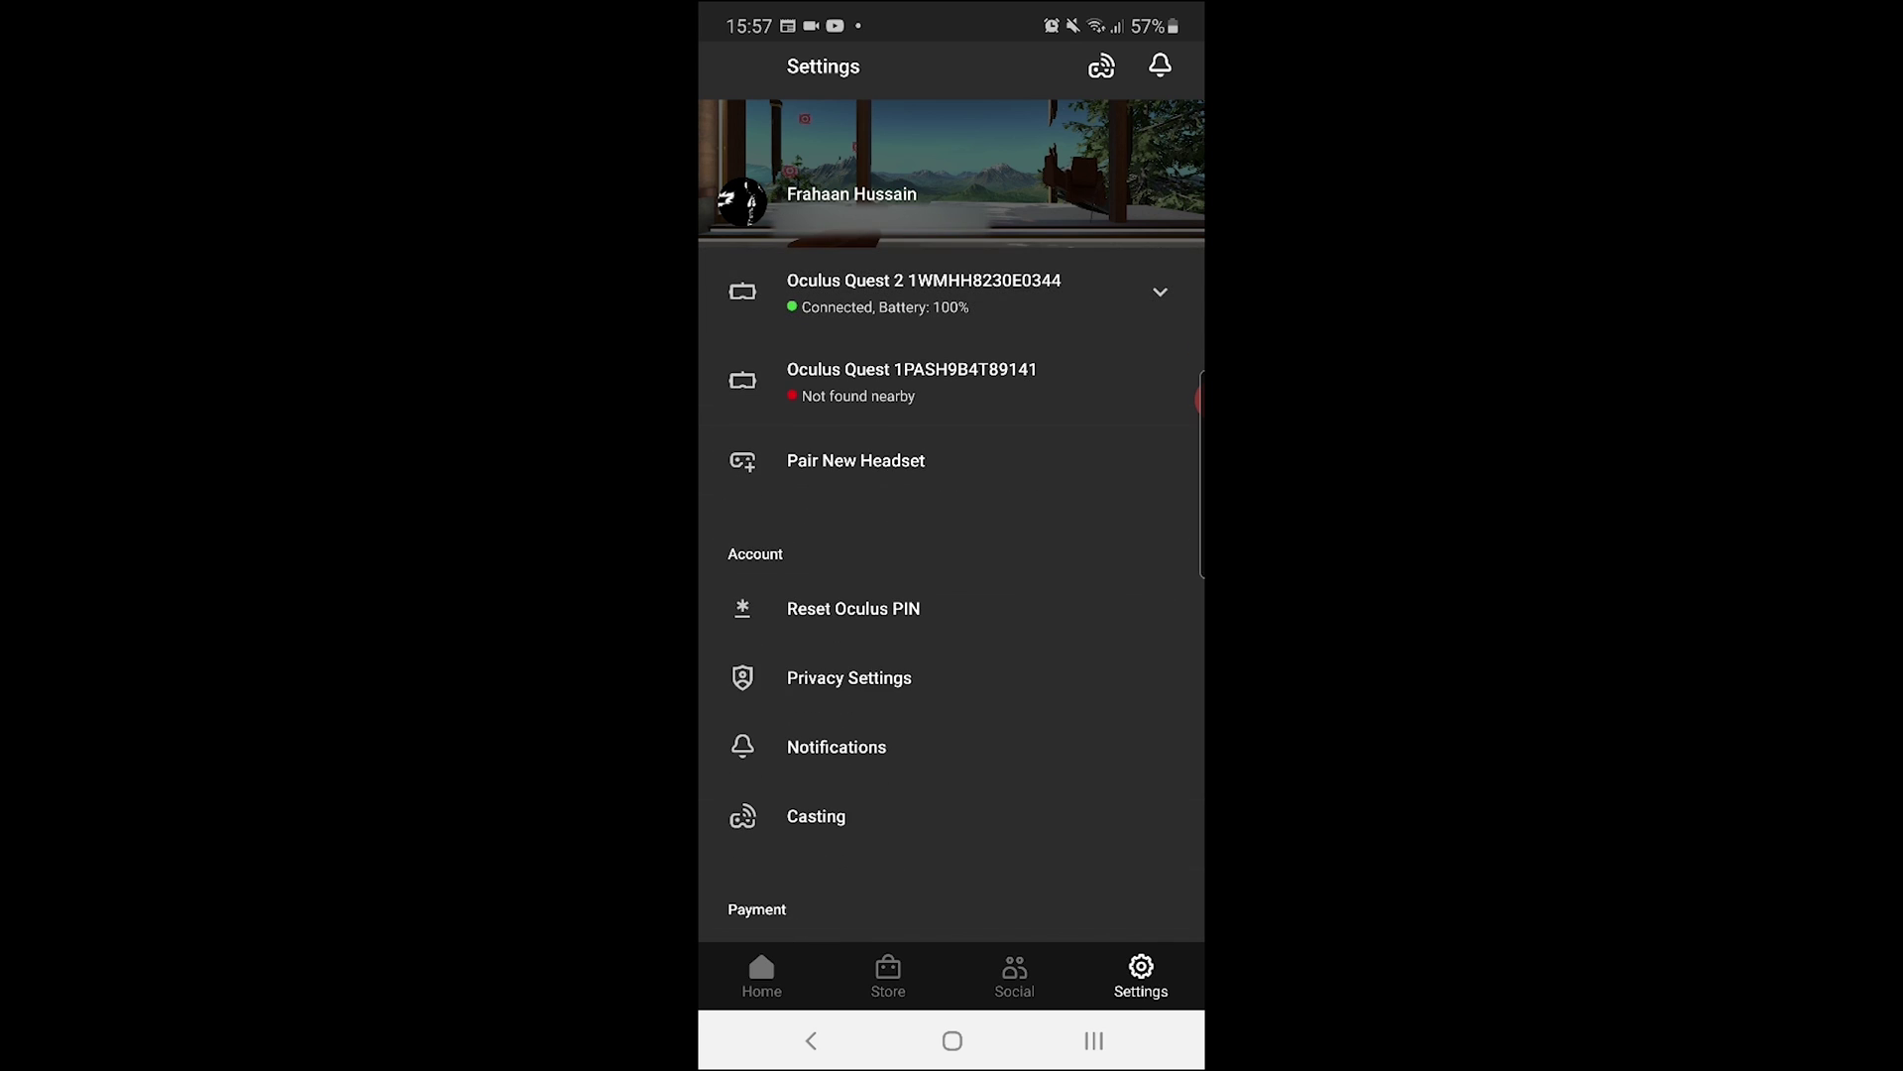
{"action": "left_click", "coordinate": [924, 292]}
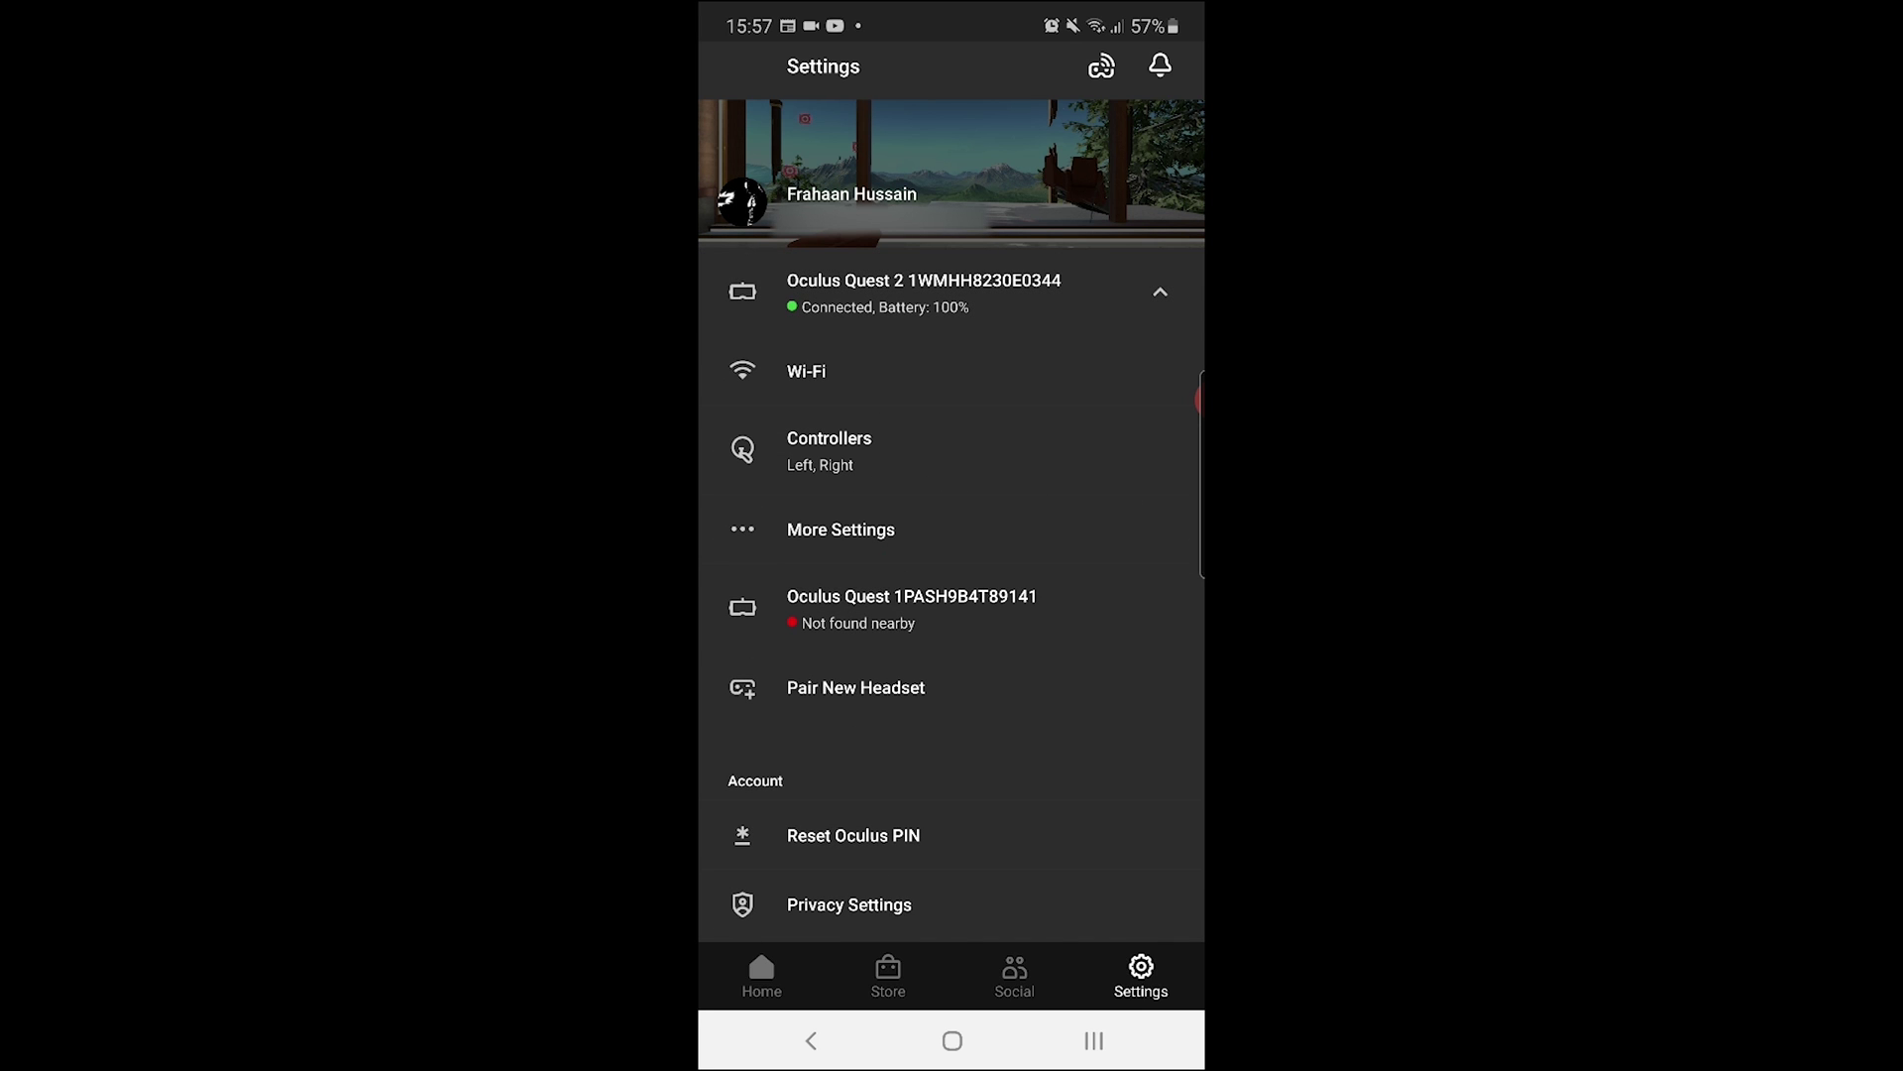
{"action": "left_click", "coordinate": [840, 529]}
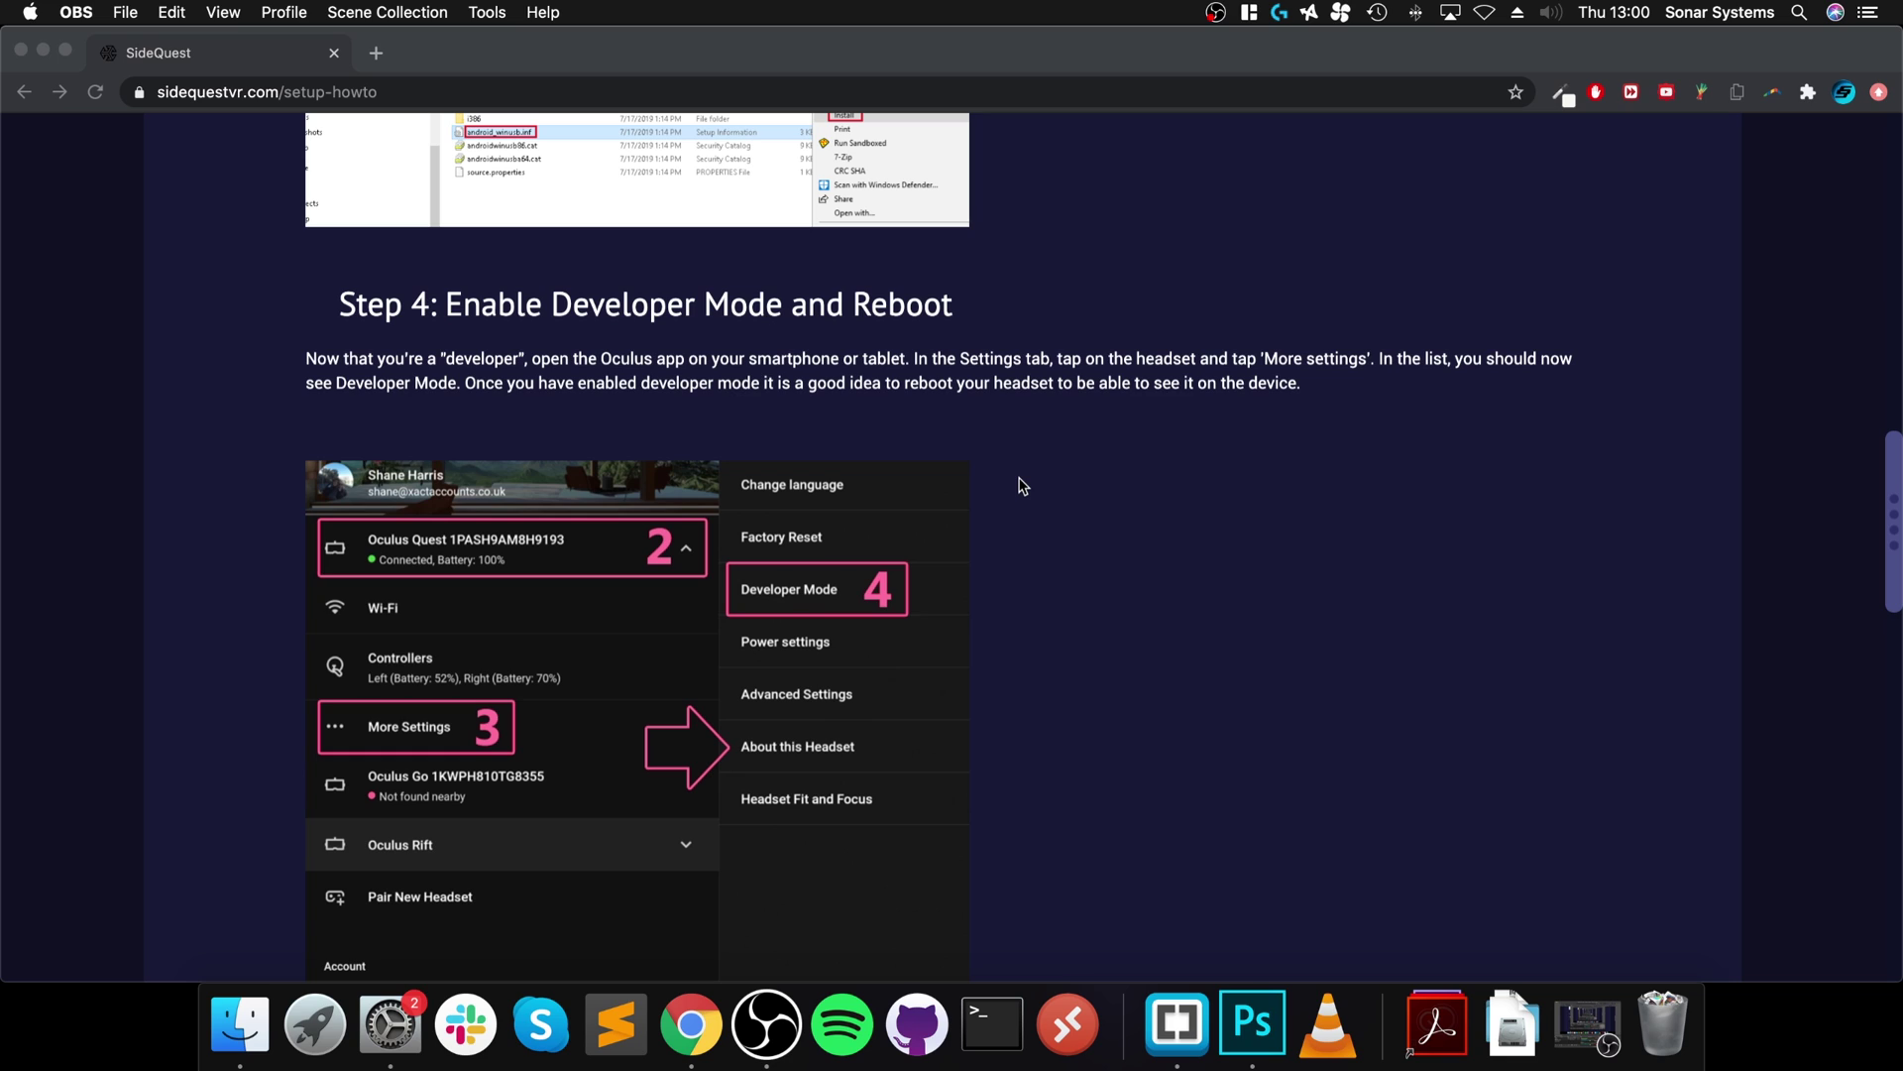
Scroll the guide from Step 4 down to Step 5's USB debugging instructions
{"action": "scroll", "coordinate": [1025, 491], "scroll_direction": "down", "scroll_amount": 1}
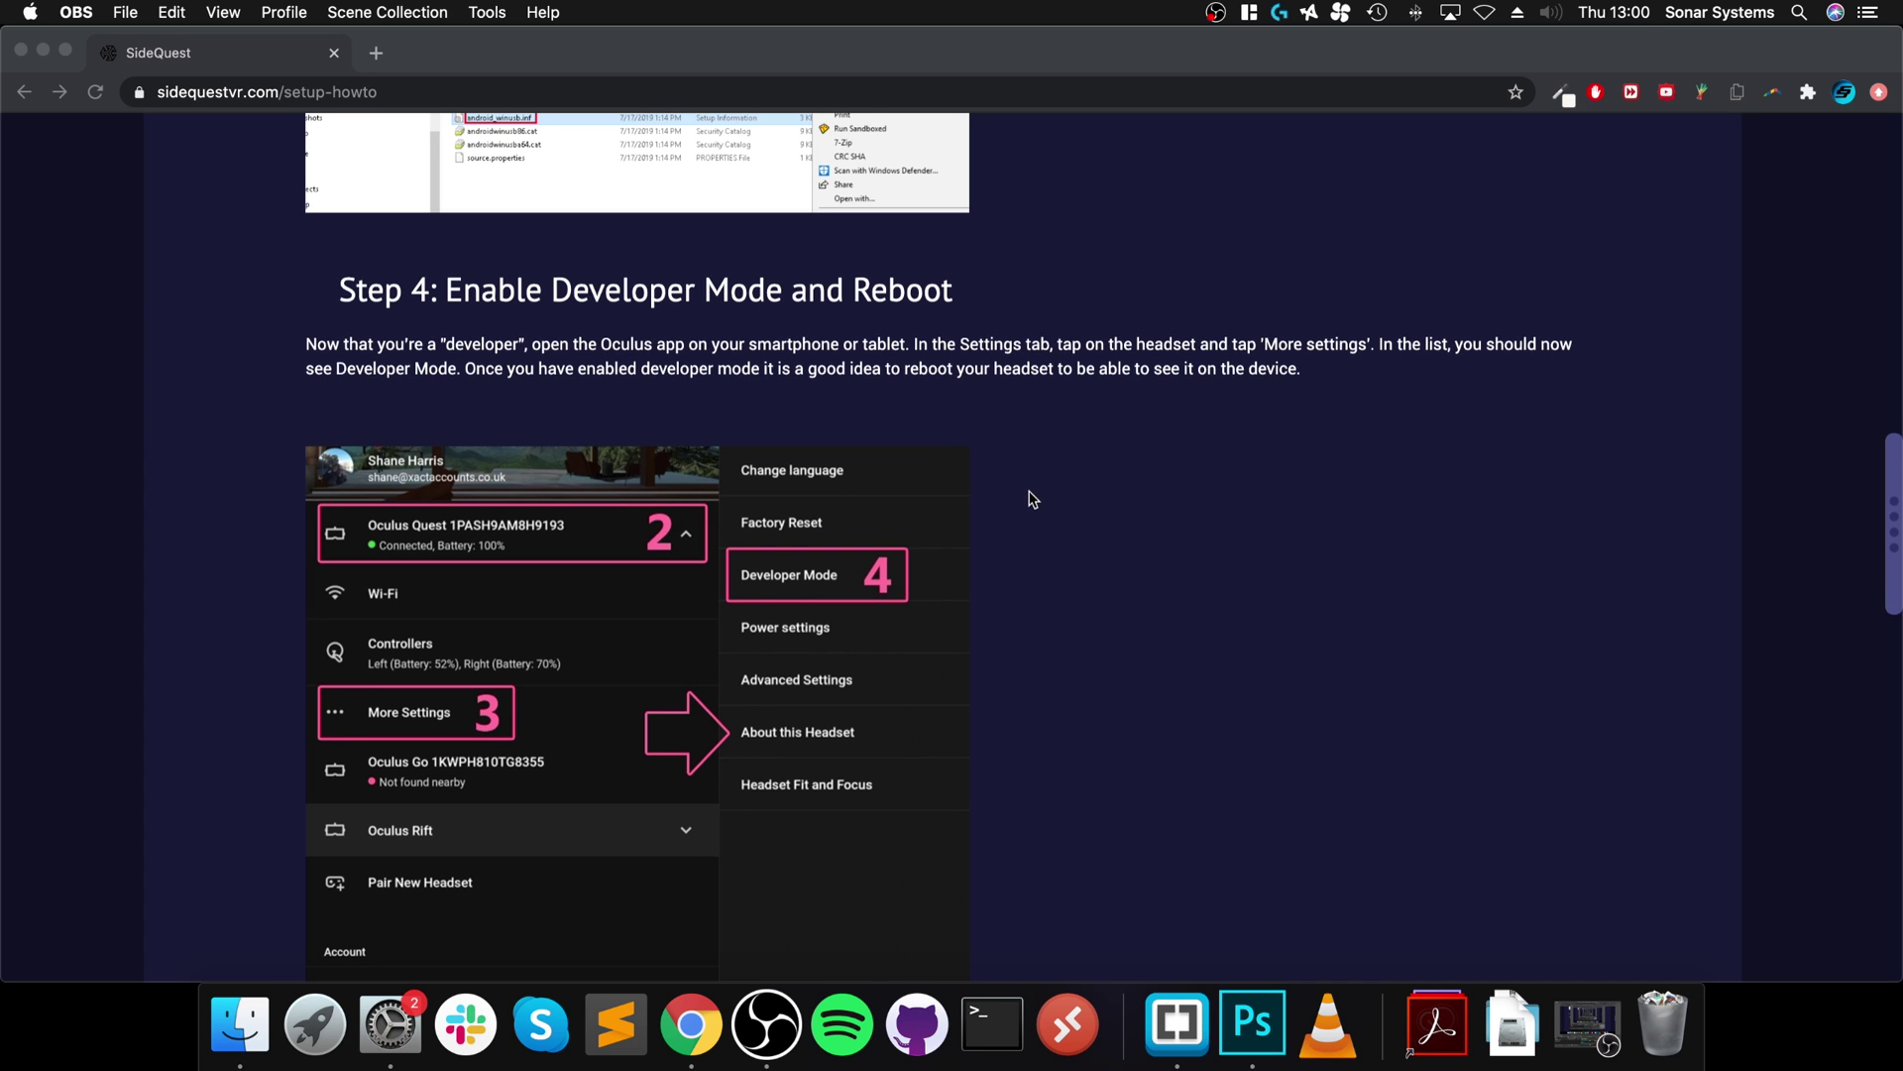
{"action": "scroll", "coordinate": [1032, 499], "scroll_direction": "down", "scroll_amount": 10}
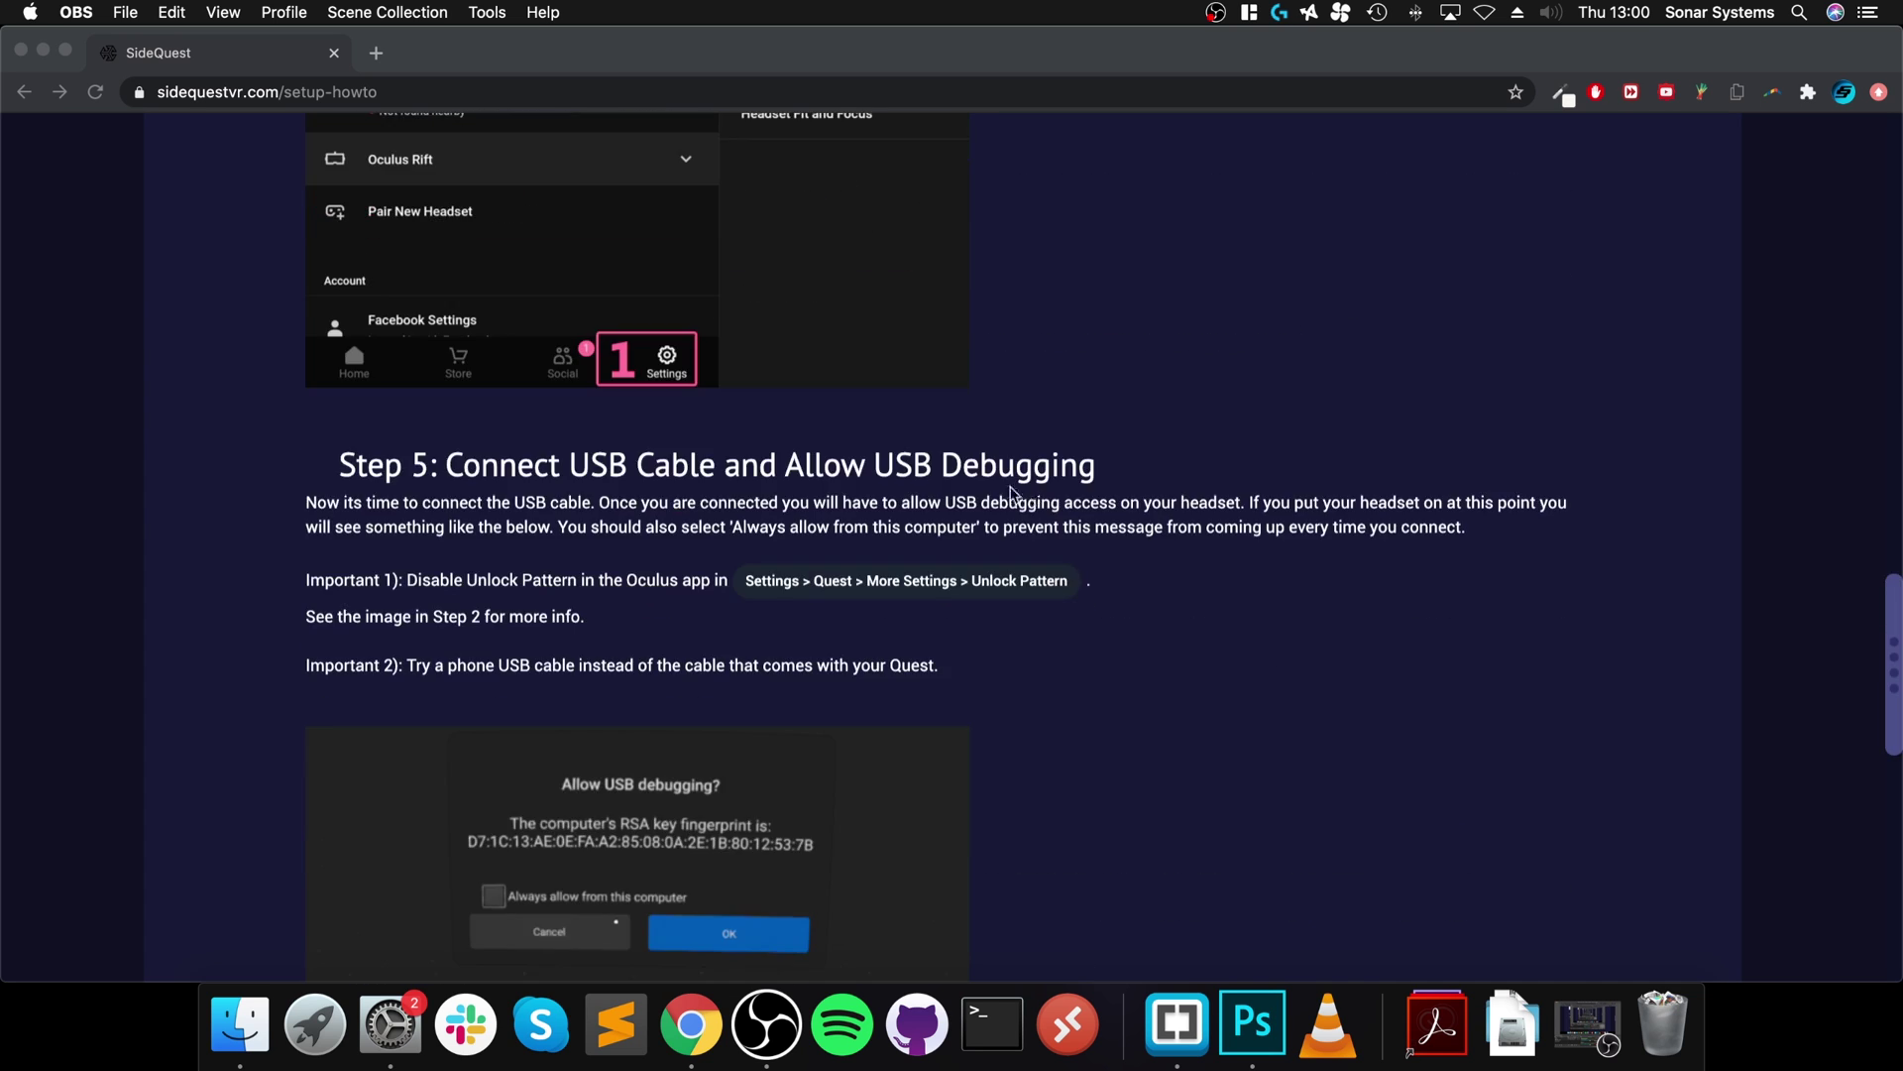
{"action": "left_click", "coordinate": [461, 466]}
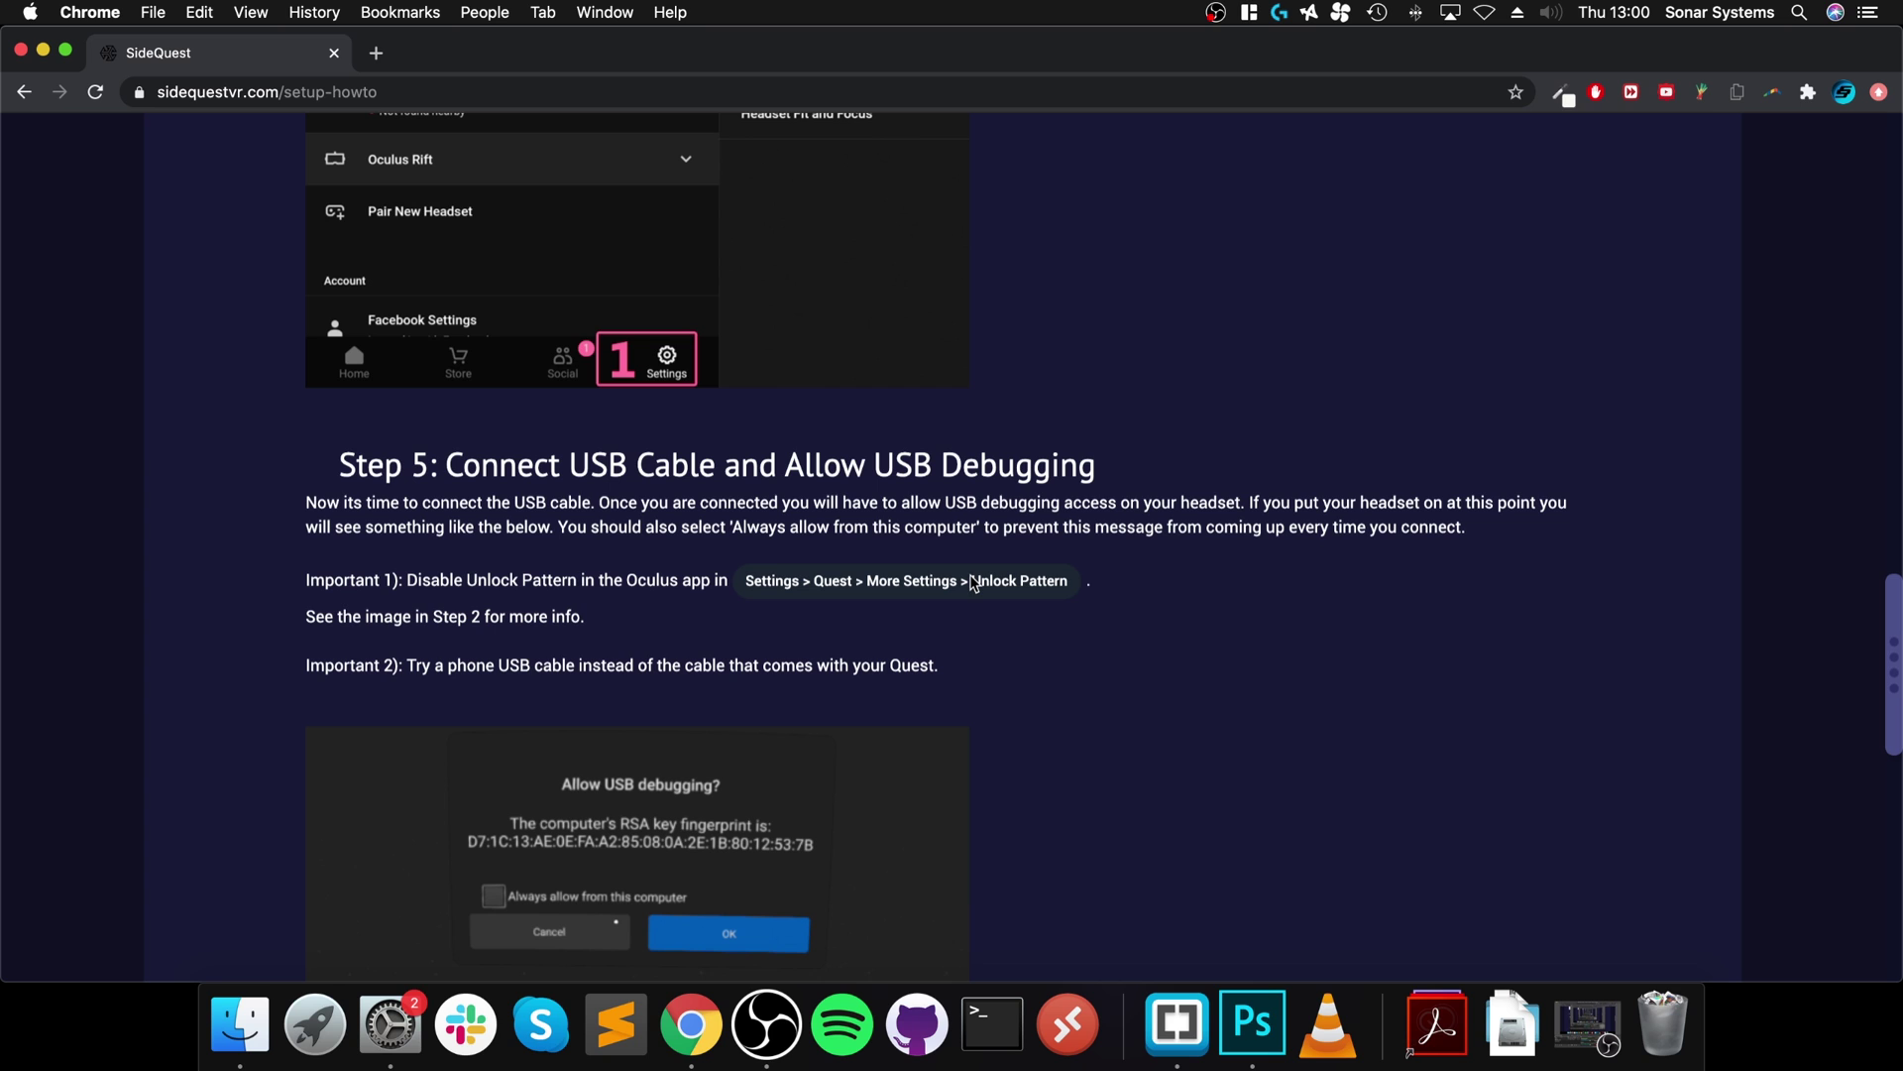
Open the SideQuest-0.10.16.dmg disk image from the Downloads folder
{"action": "left_click", "coordinate": [1512, 1021]}
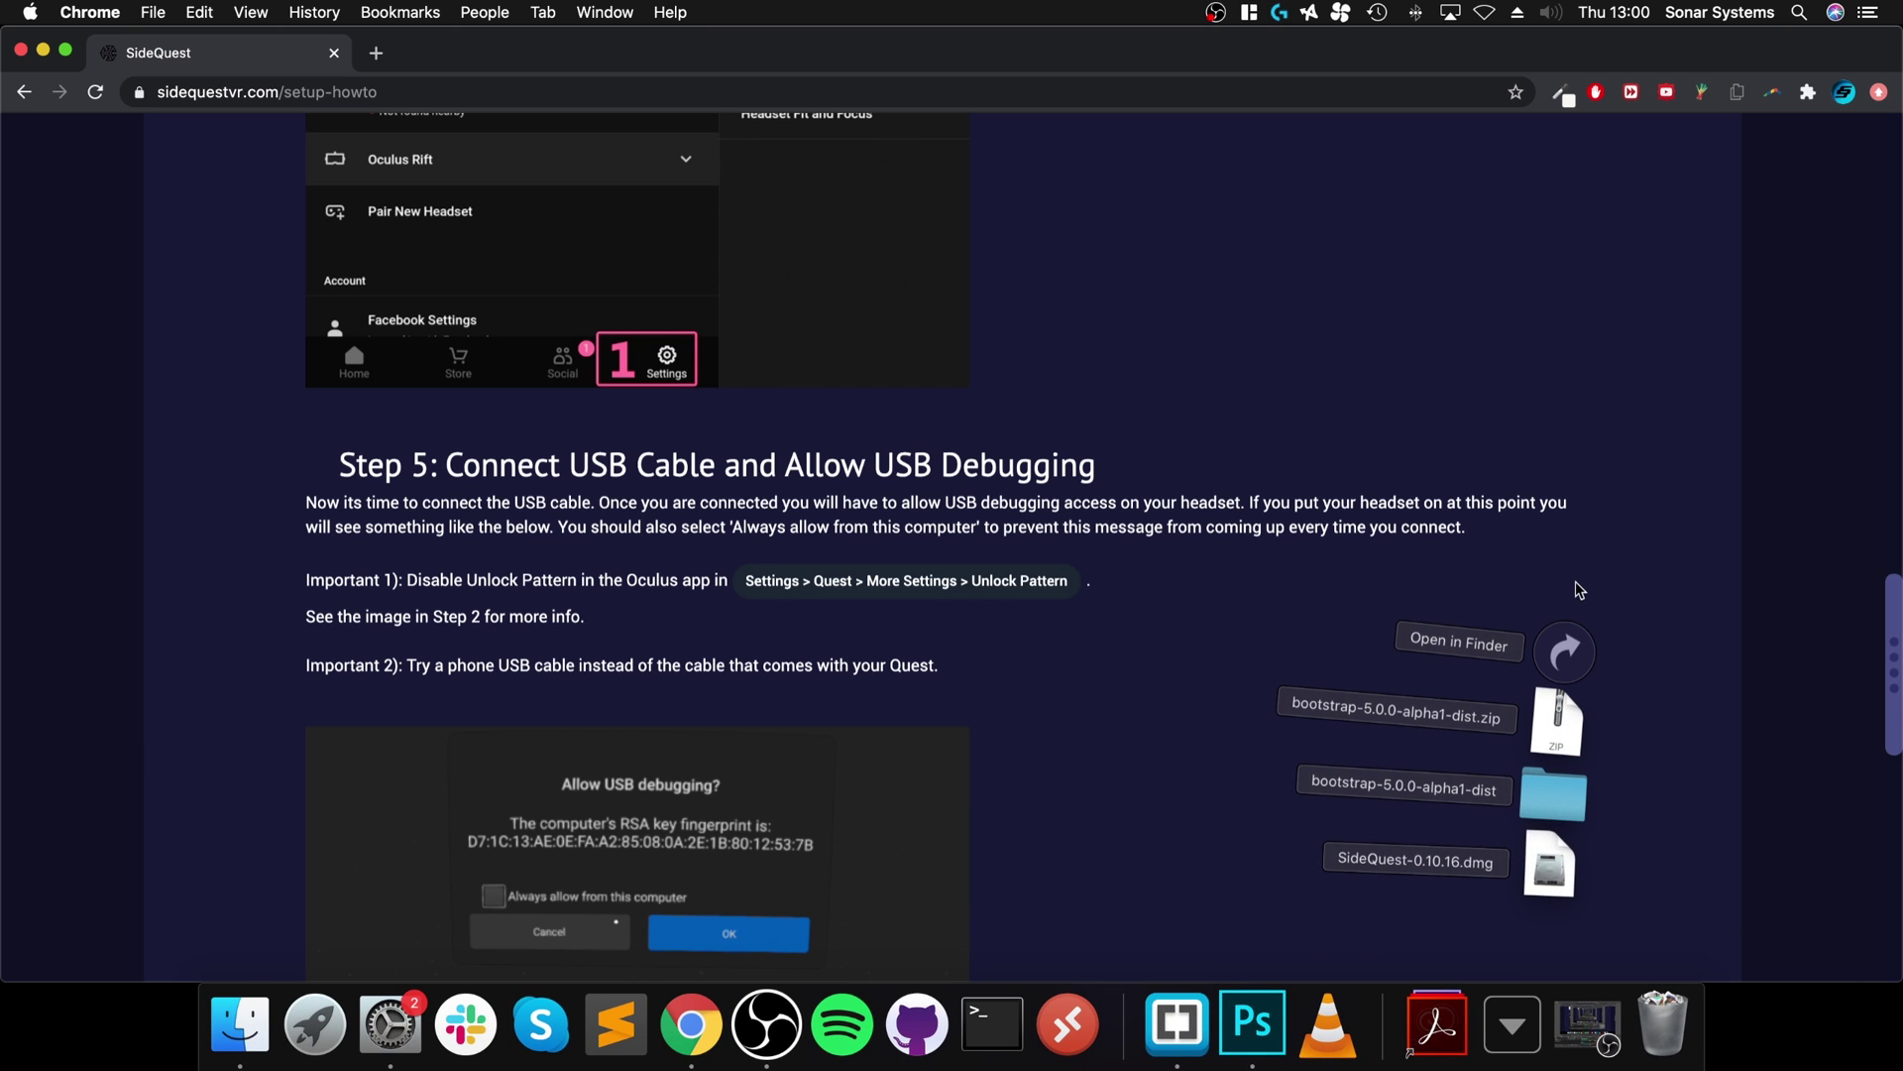
{"action": "left_click", "coordinate": [1572, 637]}
{"action": "left_click", "coordinate": [1316, 266]}
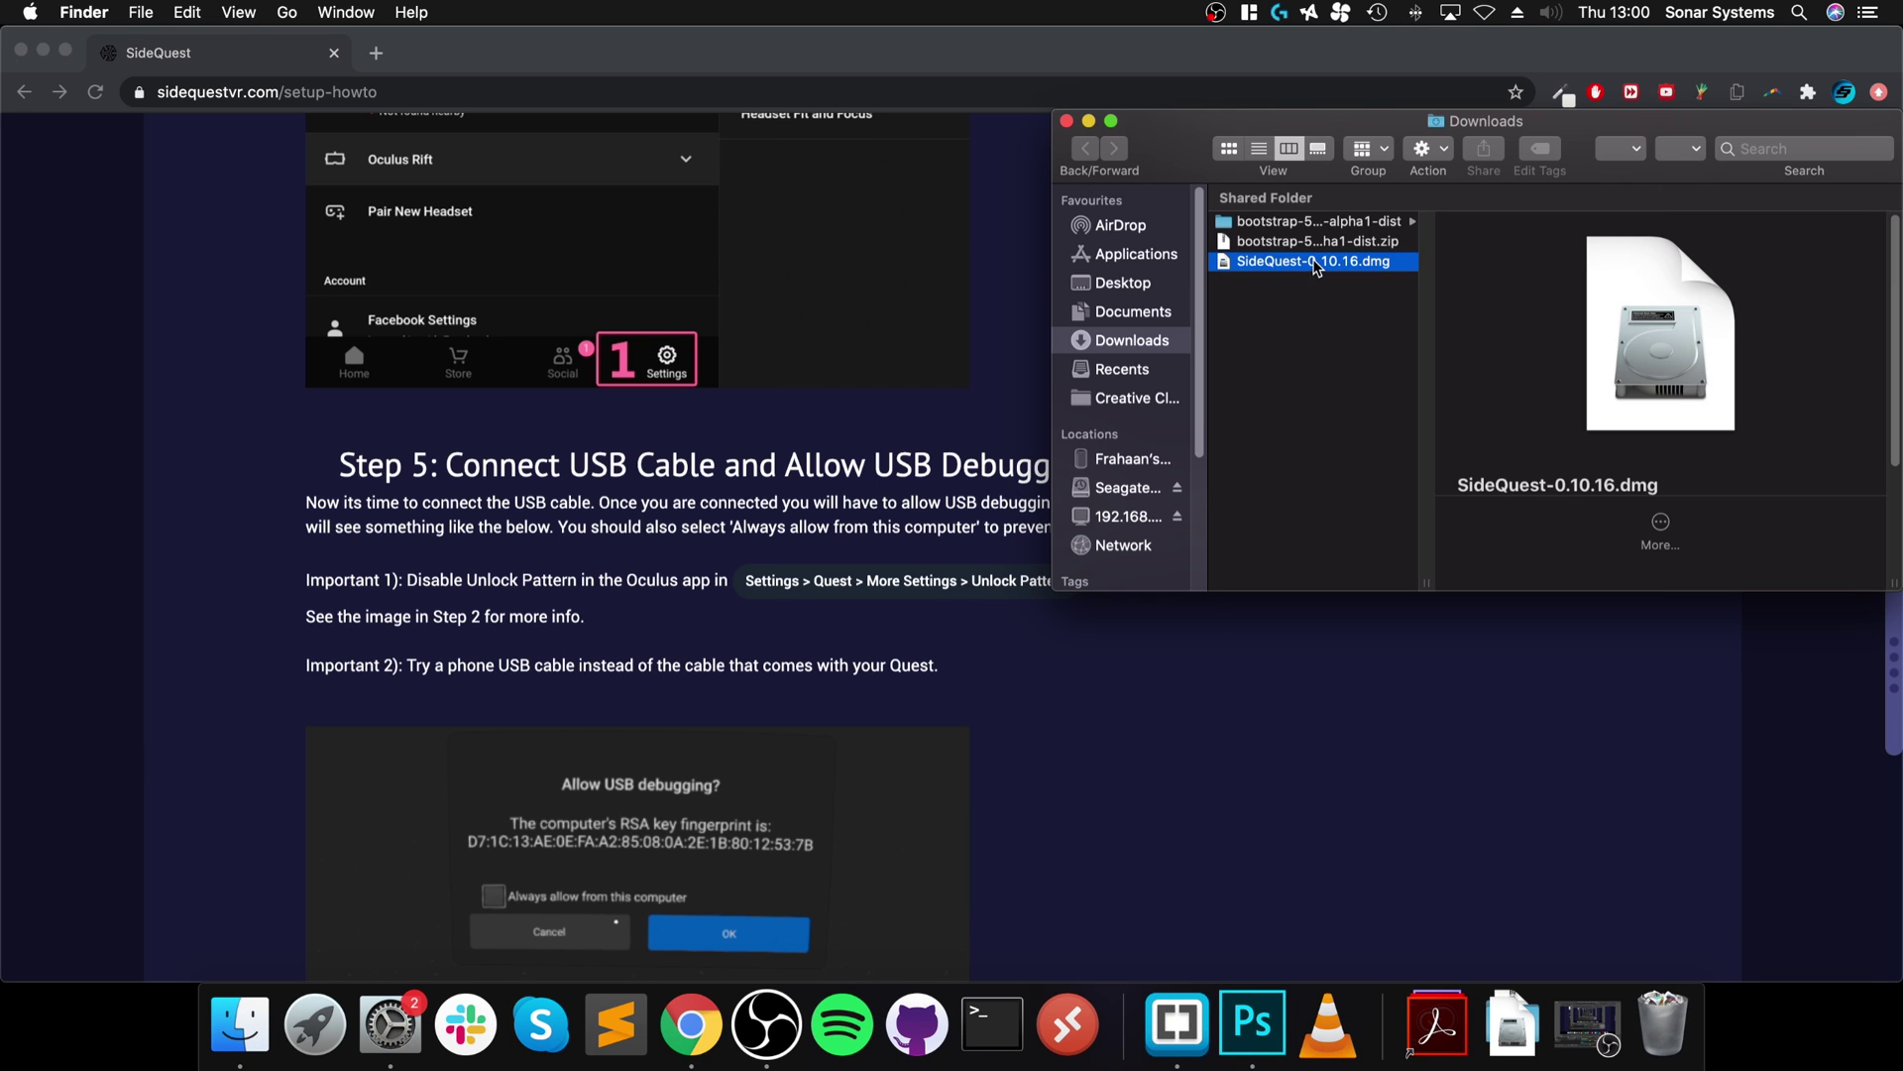
{"action": "double_click", "coordinate": [1317, 262]}
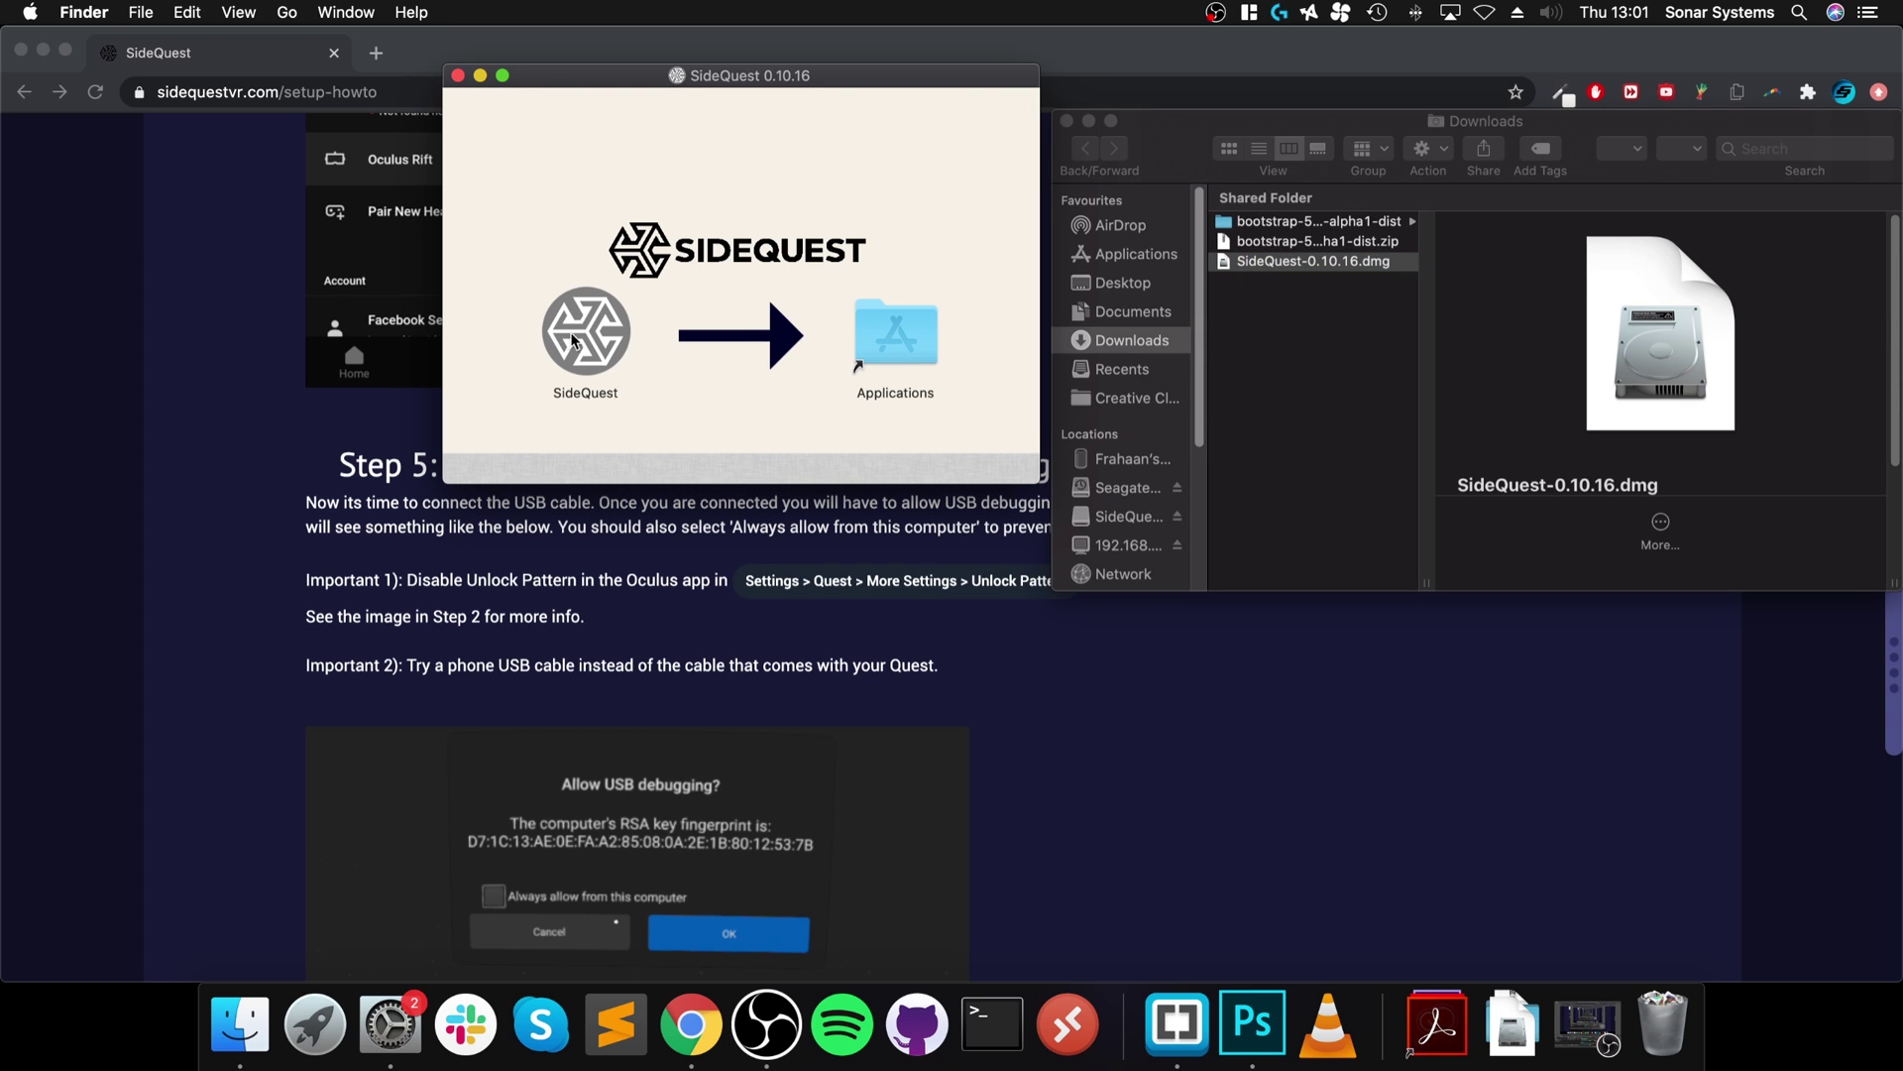
Copy SideQuest into Applications, replacing the existing older version
{"action": "left_click_drag", "start_coordinate": [577, 337], "coordinate": [874, 331]}
{"action": "left_click_drag", "start_coordinate": [1724, 885], "coordinate": [857, 579]}
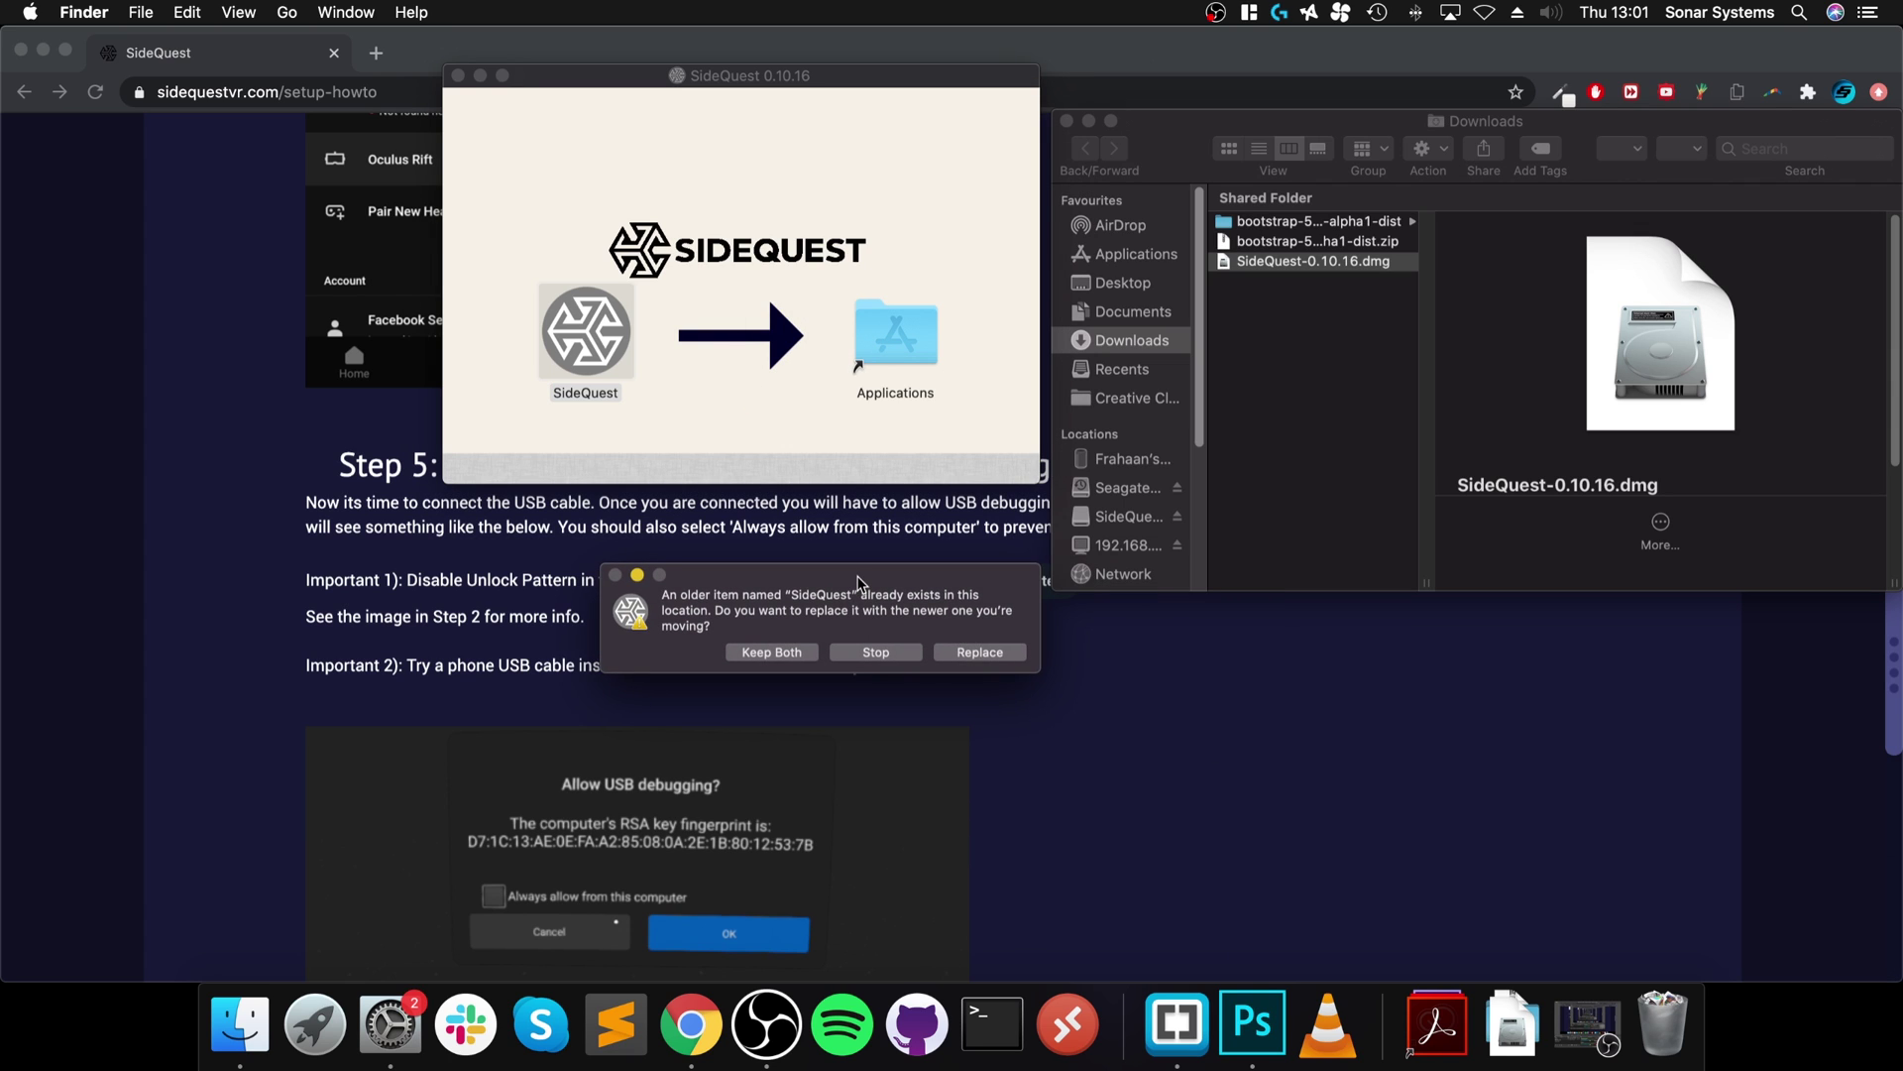
{"action": "left_click", "coordinate": [947, 652]}
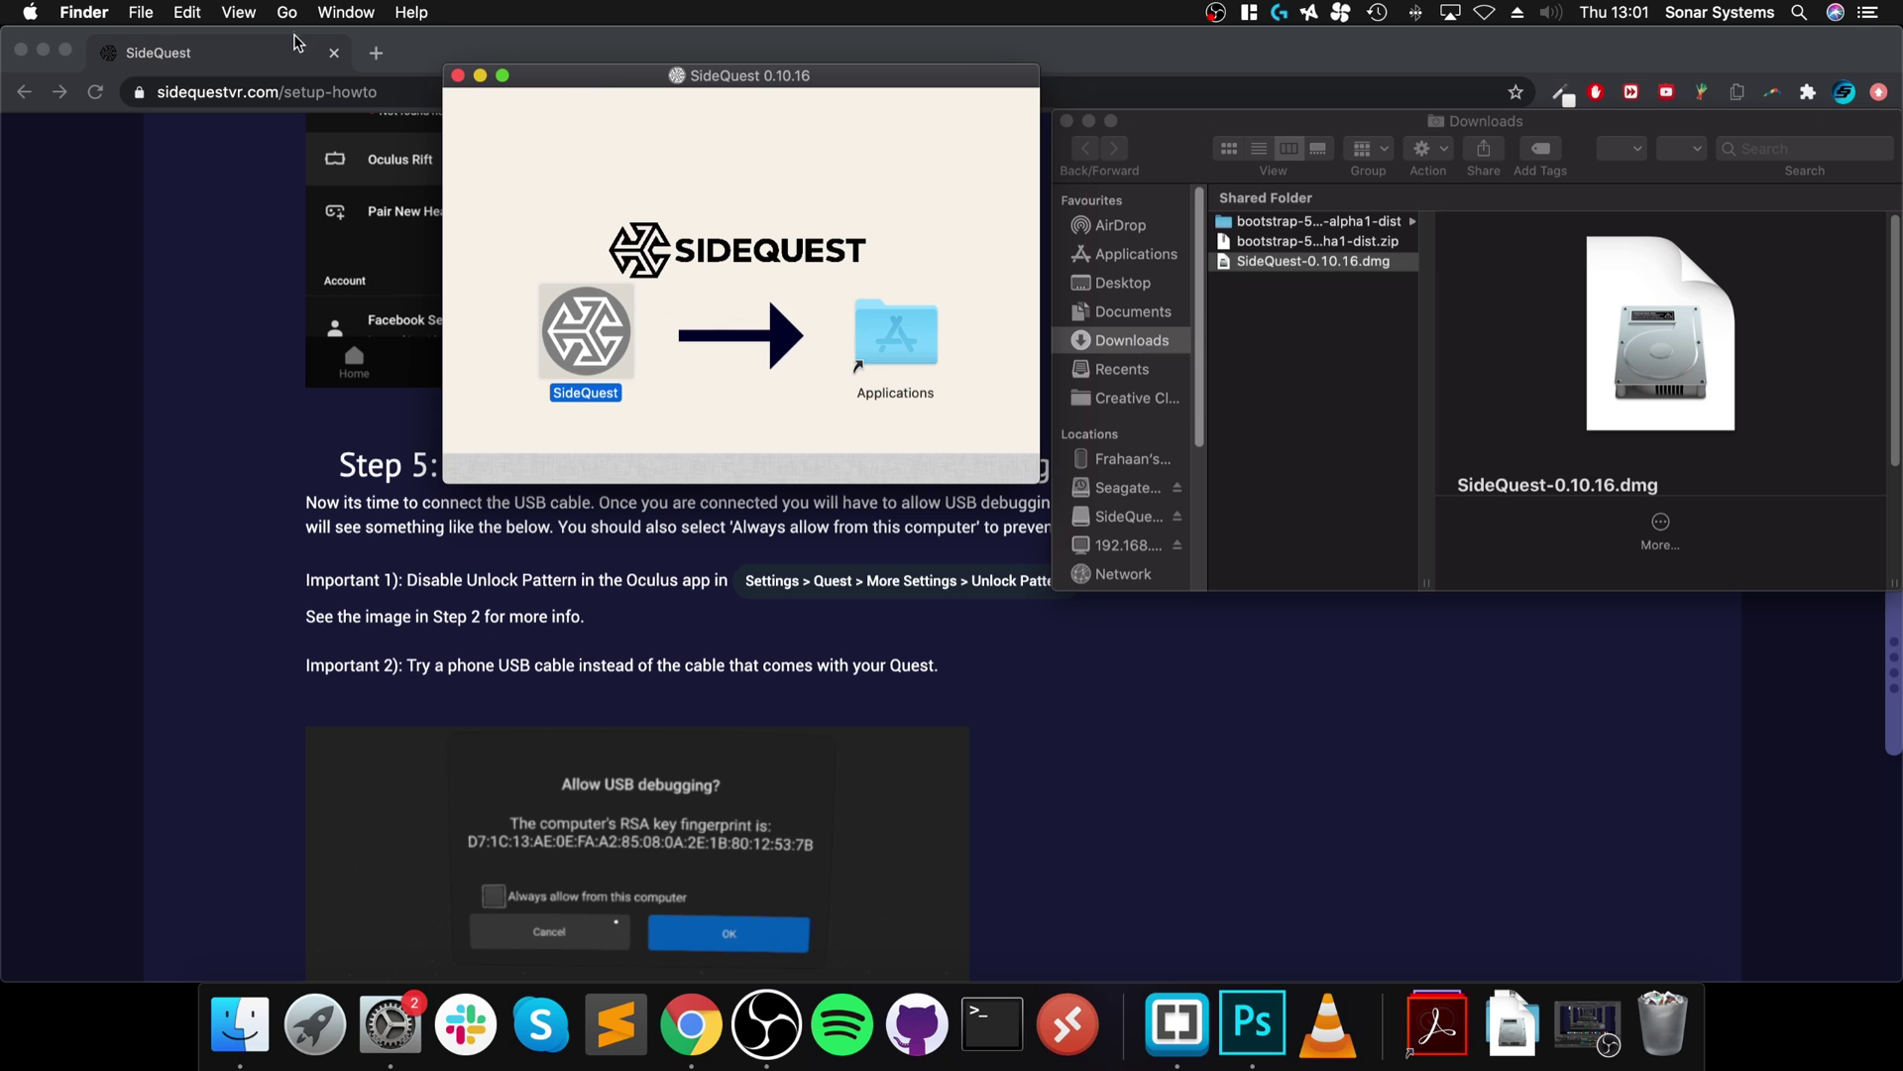
Close the disk-image window, move the dmg to Trash and eject the SideQuest volume
{"action": "left_click", "coordinate": [457, 75]}
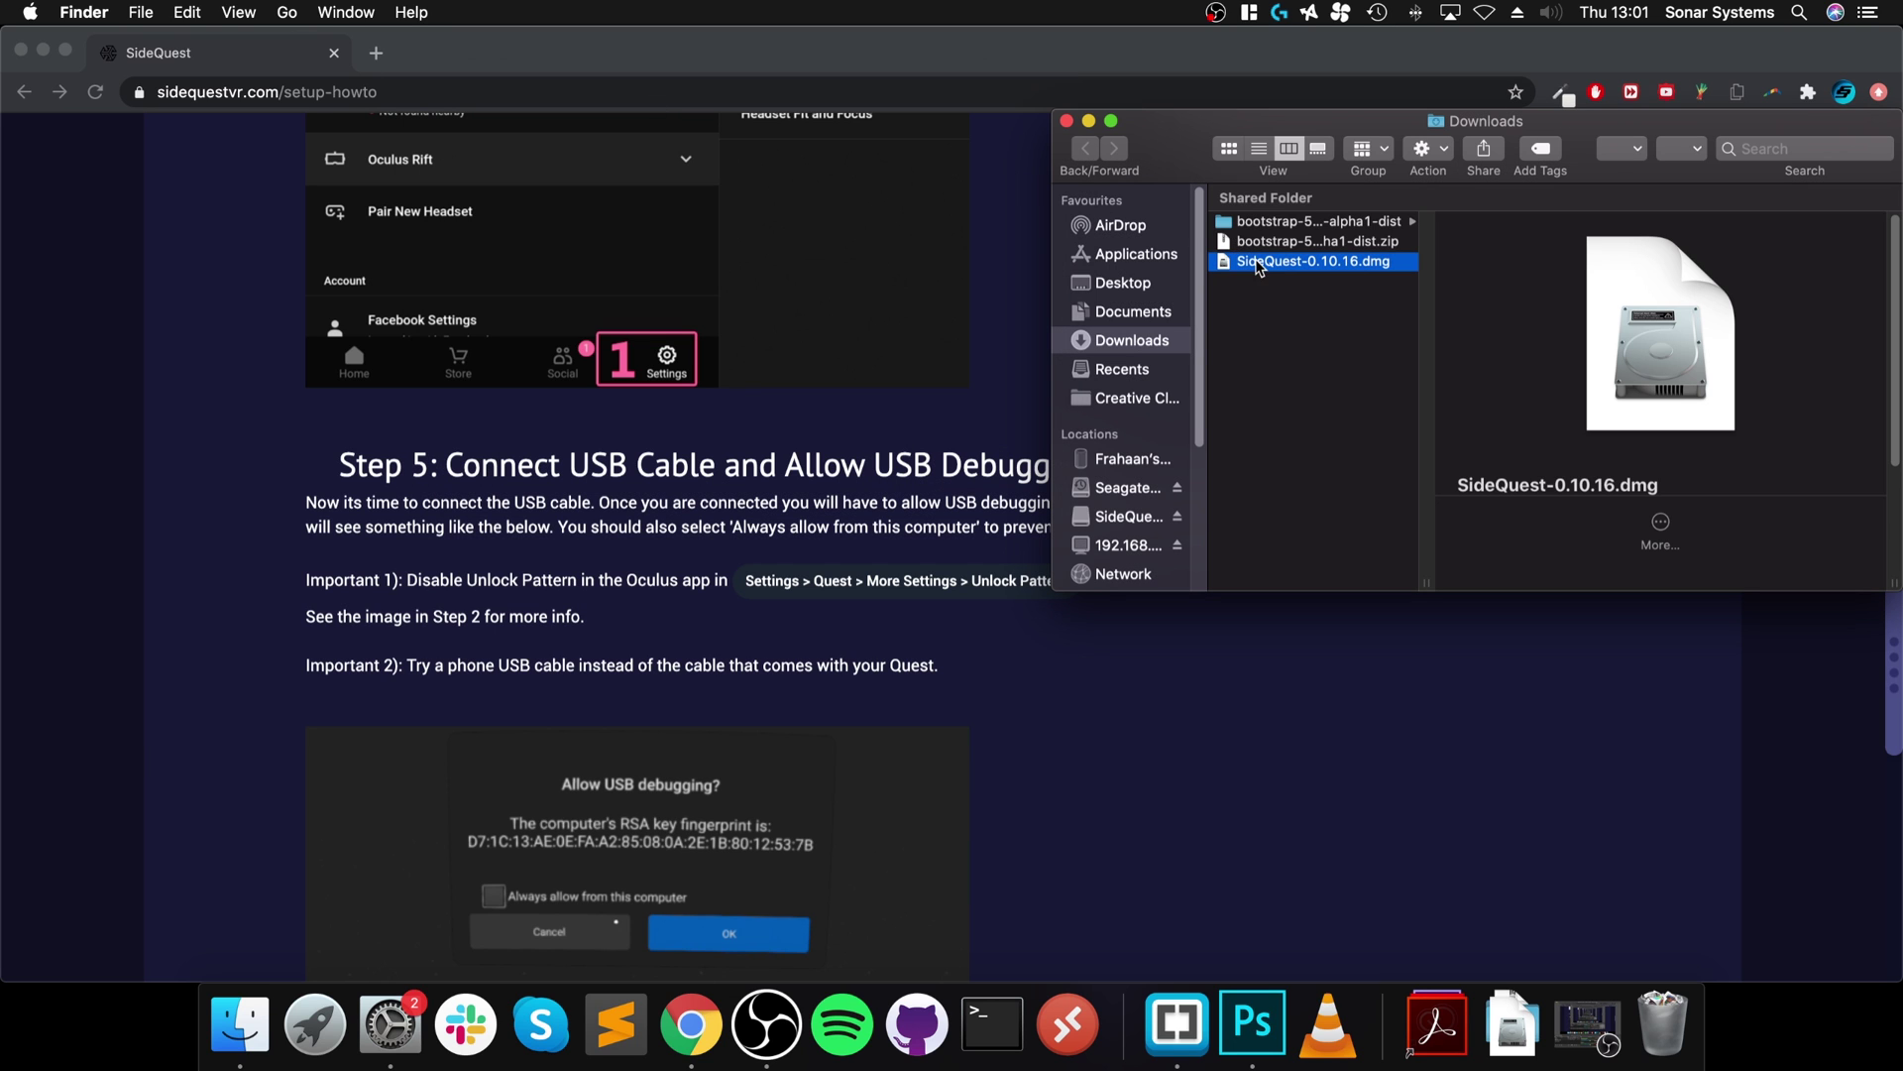
{"action": "left_click_drag", "start_coordinate": [1251, 261], "coordinate": [1662, 1021]}
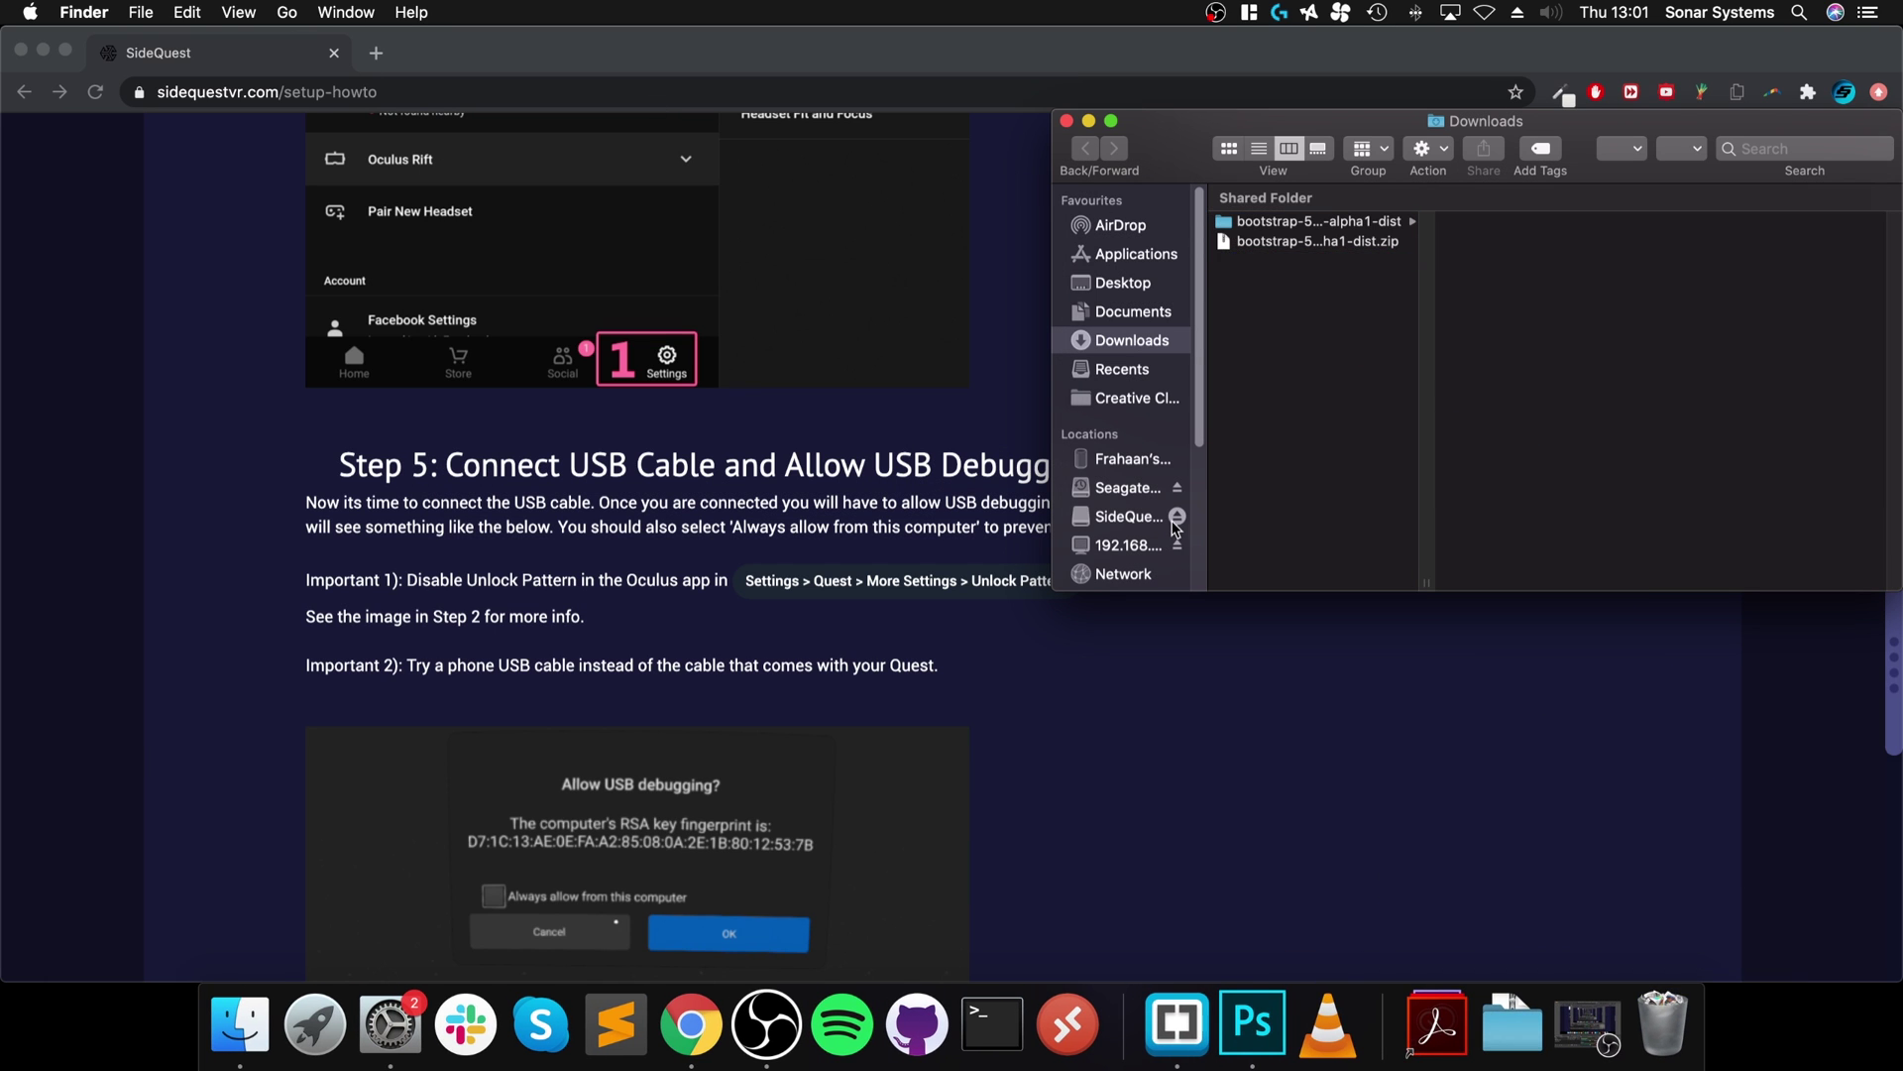
{"action": "left_click", "coordinate": [1177, 516]}
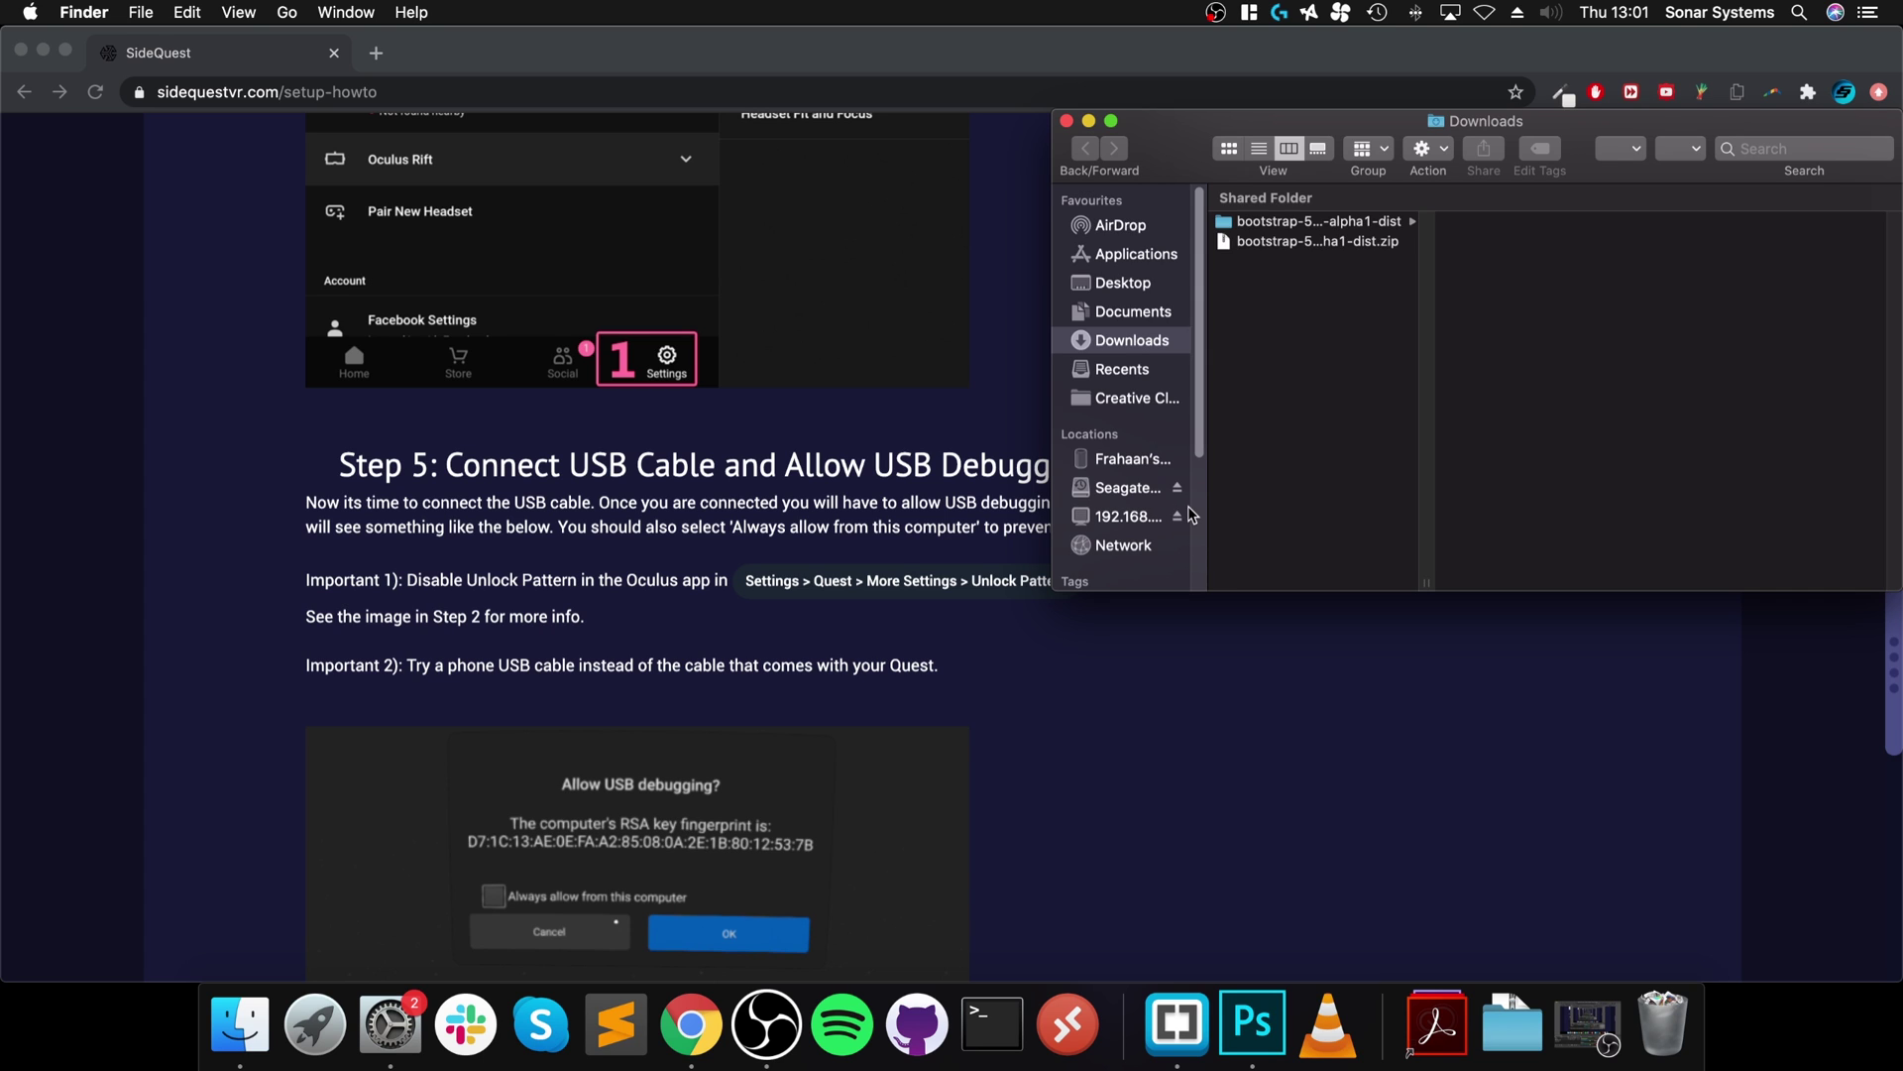
Launch SideQuest from Applications and confirm opening the downloaded app
{"action": "left_click", "coordinate": [1130, 254]}
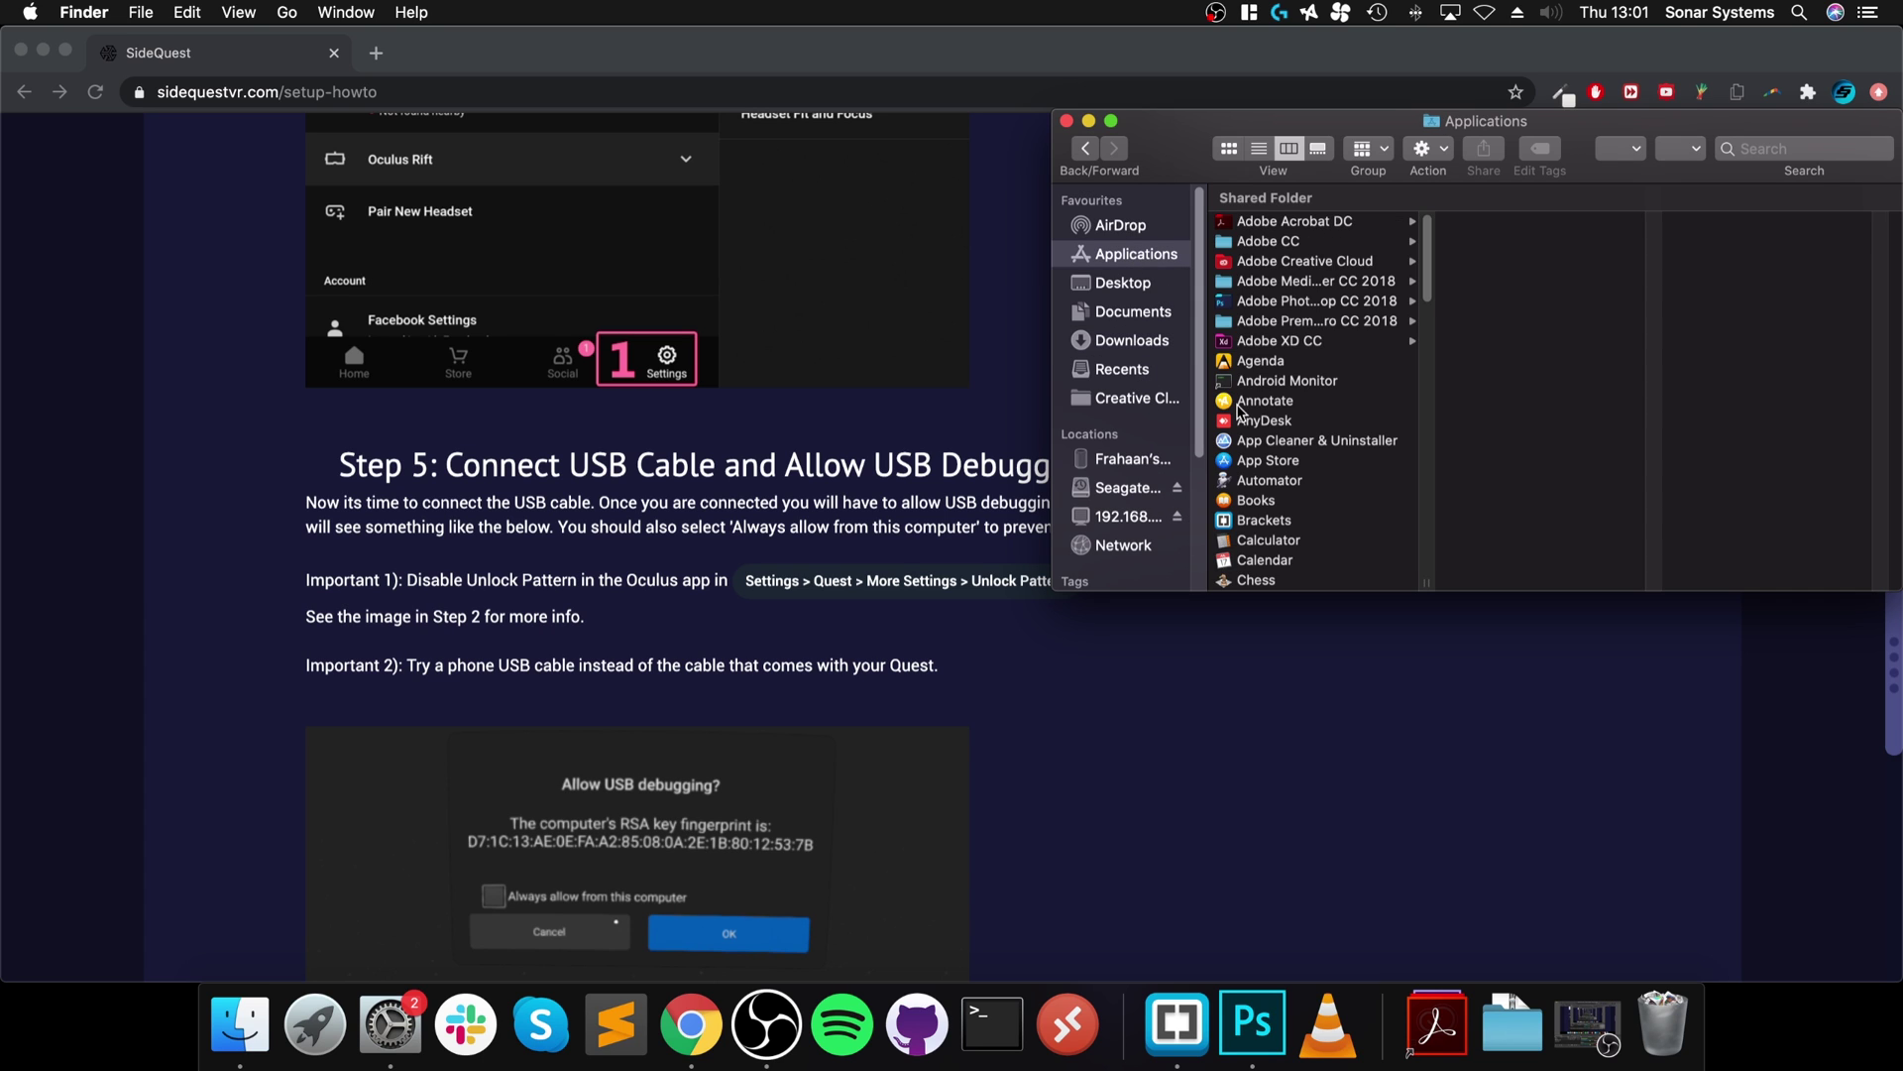
{"action": "scroll", "coordinate": [1313, 461], "scroll_direction": "down", "scroll_amount": 5}
{"action": "scroll", "coordinate": [1313, 461], "scroll_direction": "down", "scroll_amount": 10}
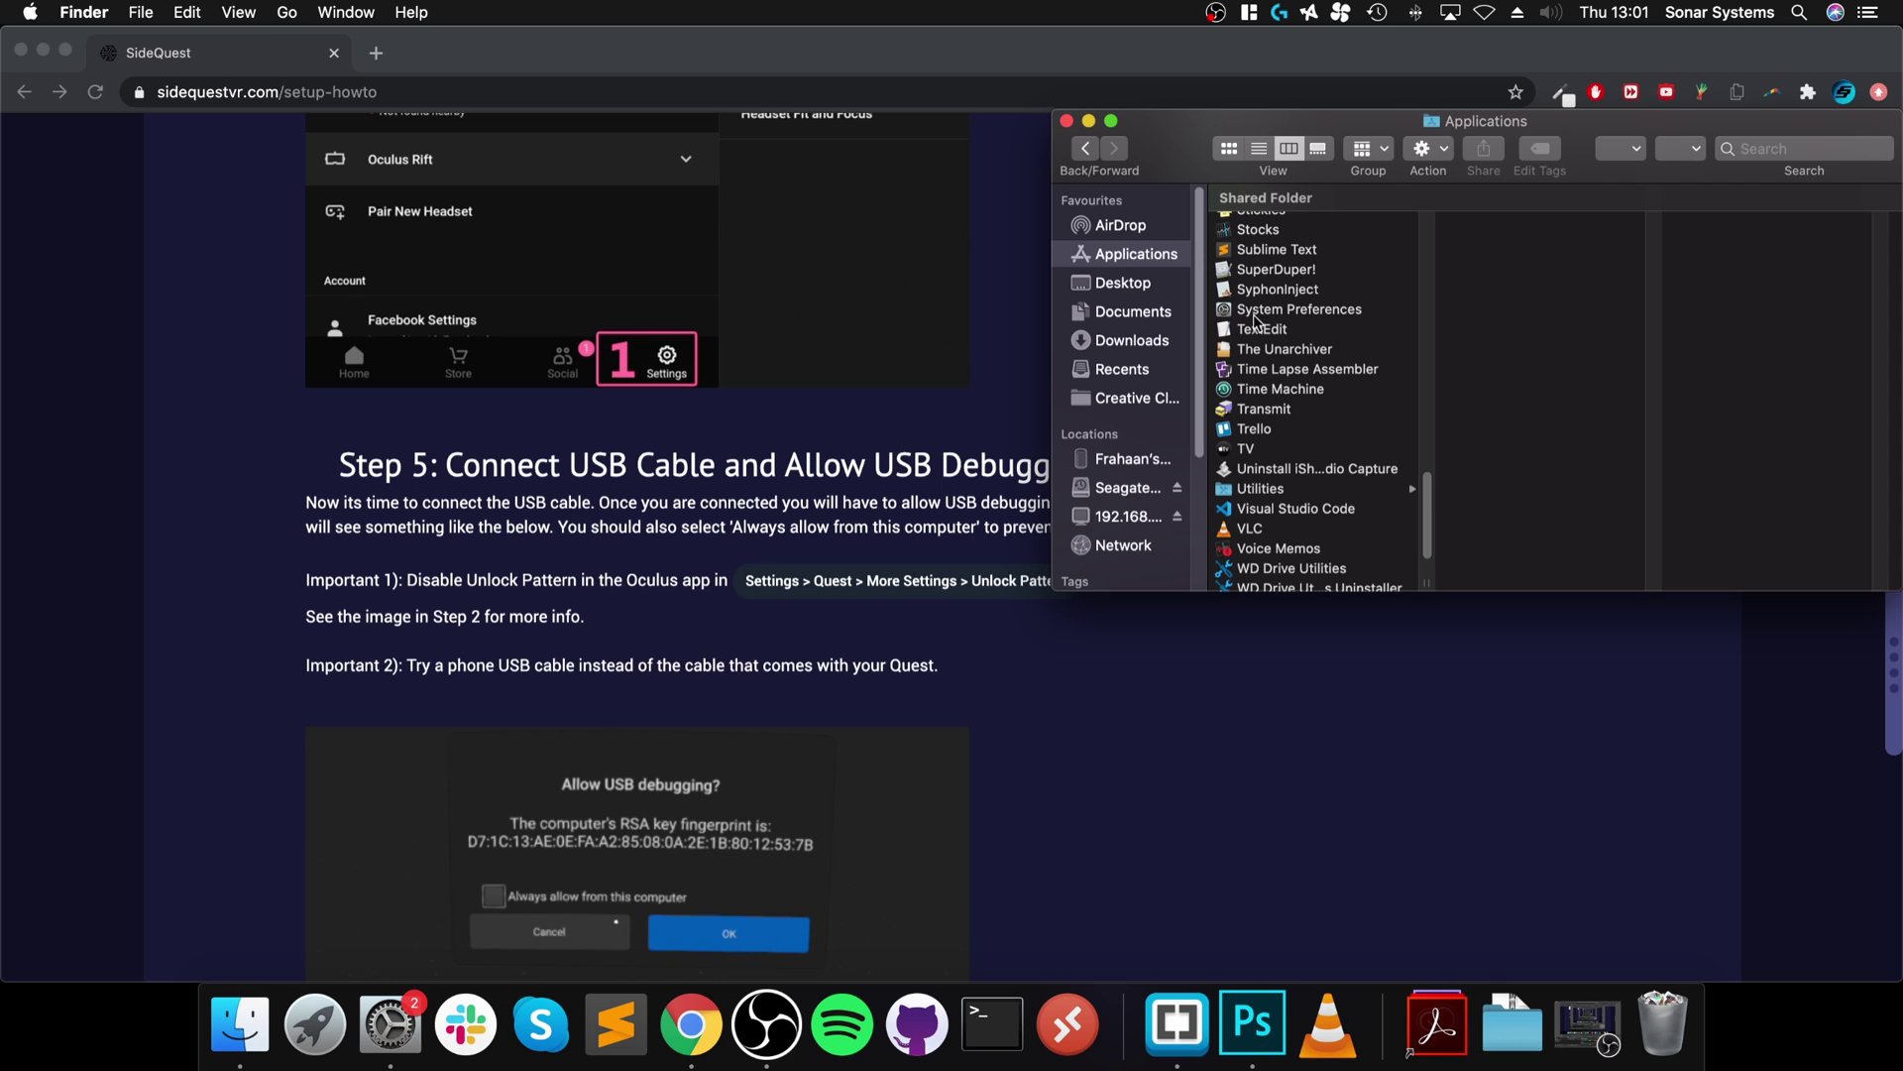
{"action": "scroll", "coordinate": [1261, 342], "scroll_direction": "up", "scroll_amount": 3}
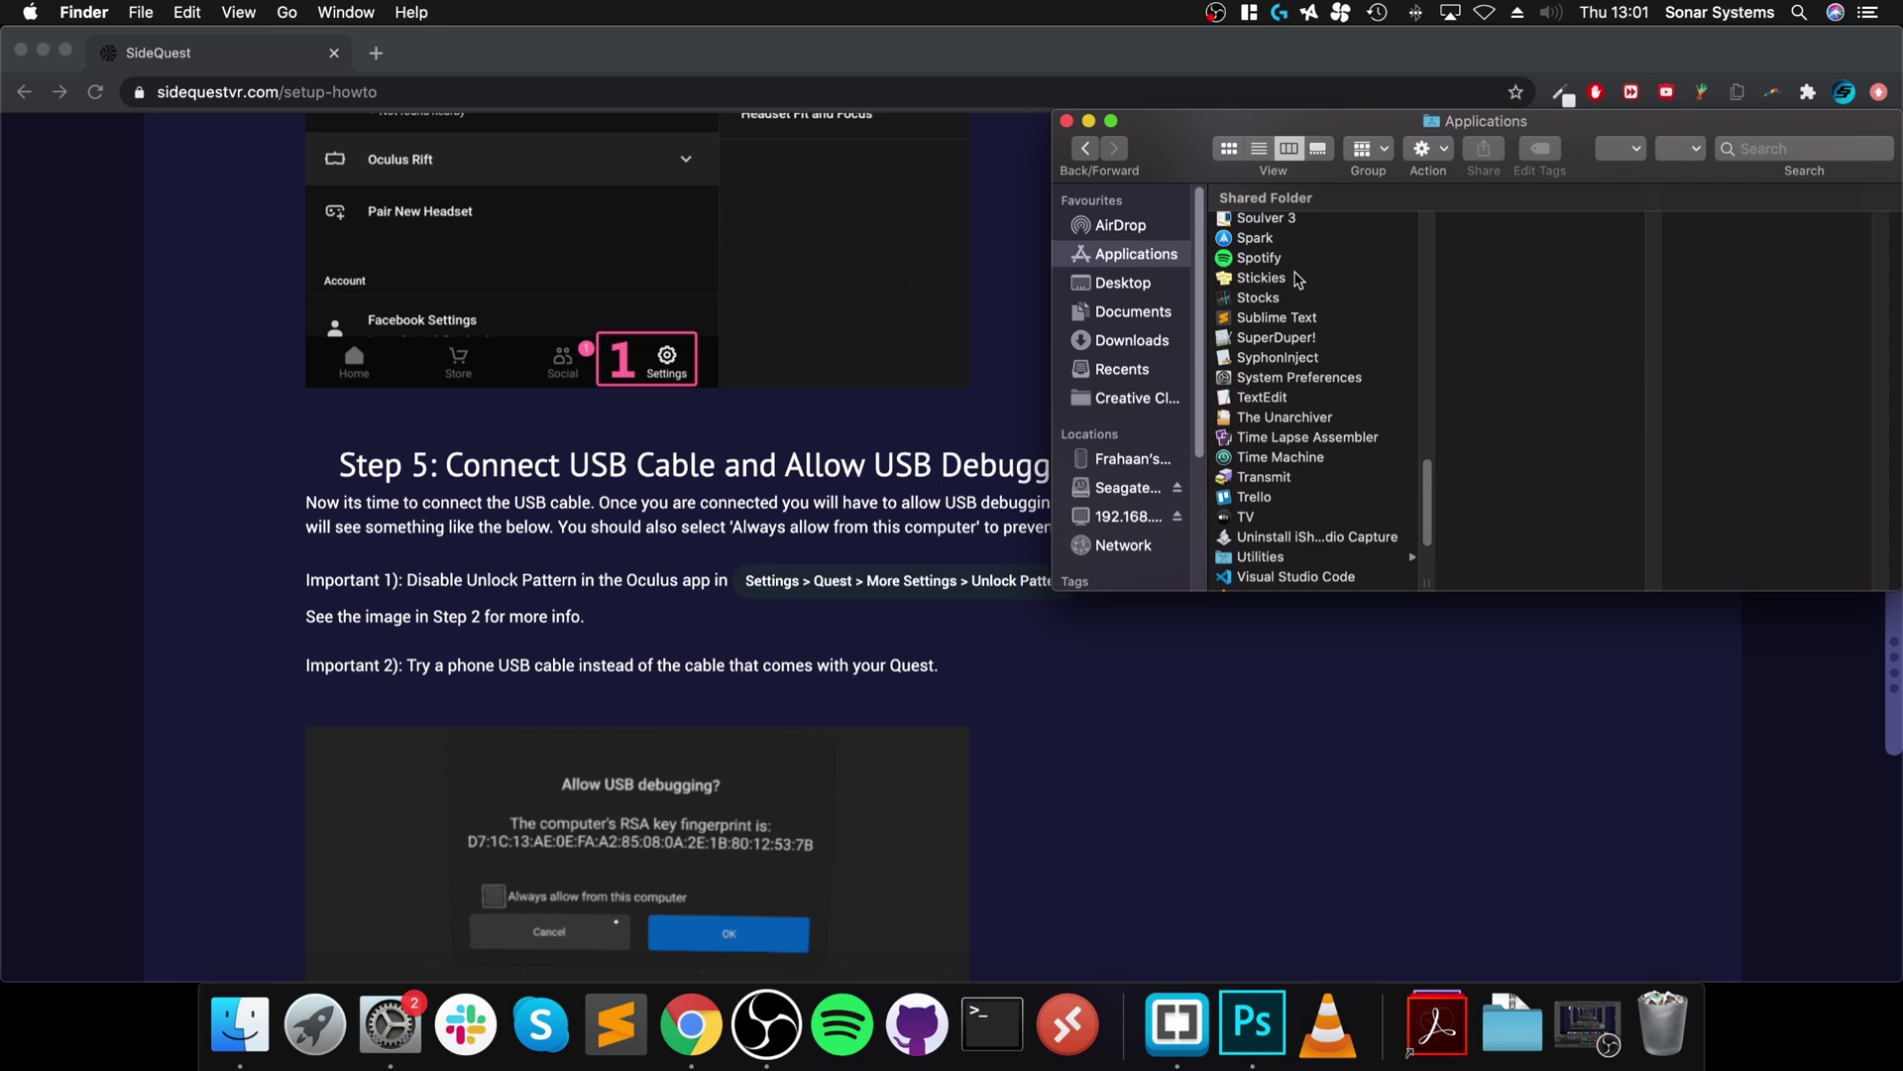
{"action": "scroll", "coordinate": [1279, 337], "scroll_direction": "up", "scroll_amount": 4}
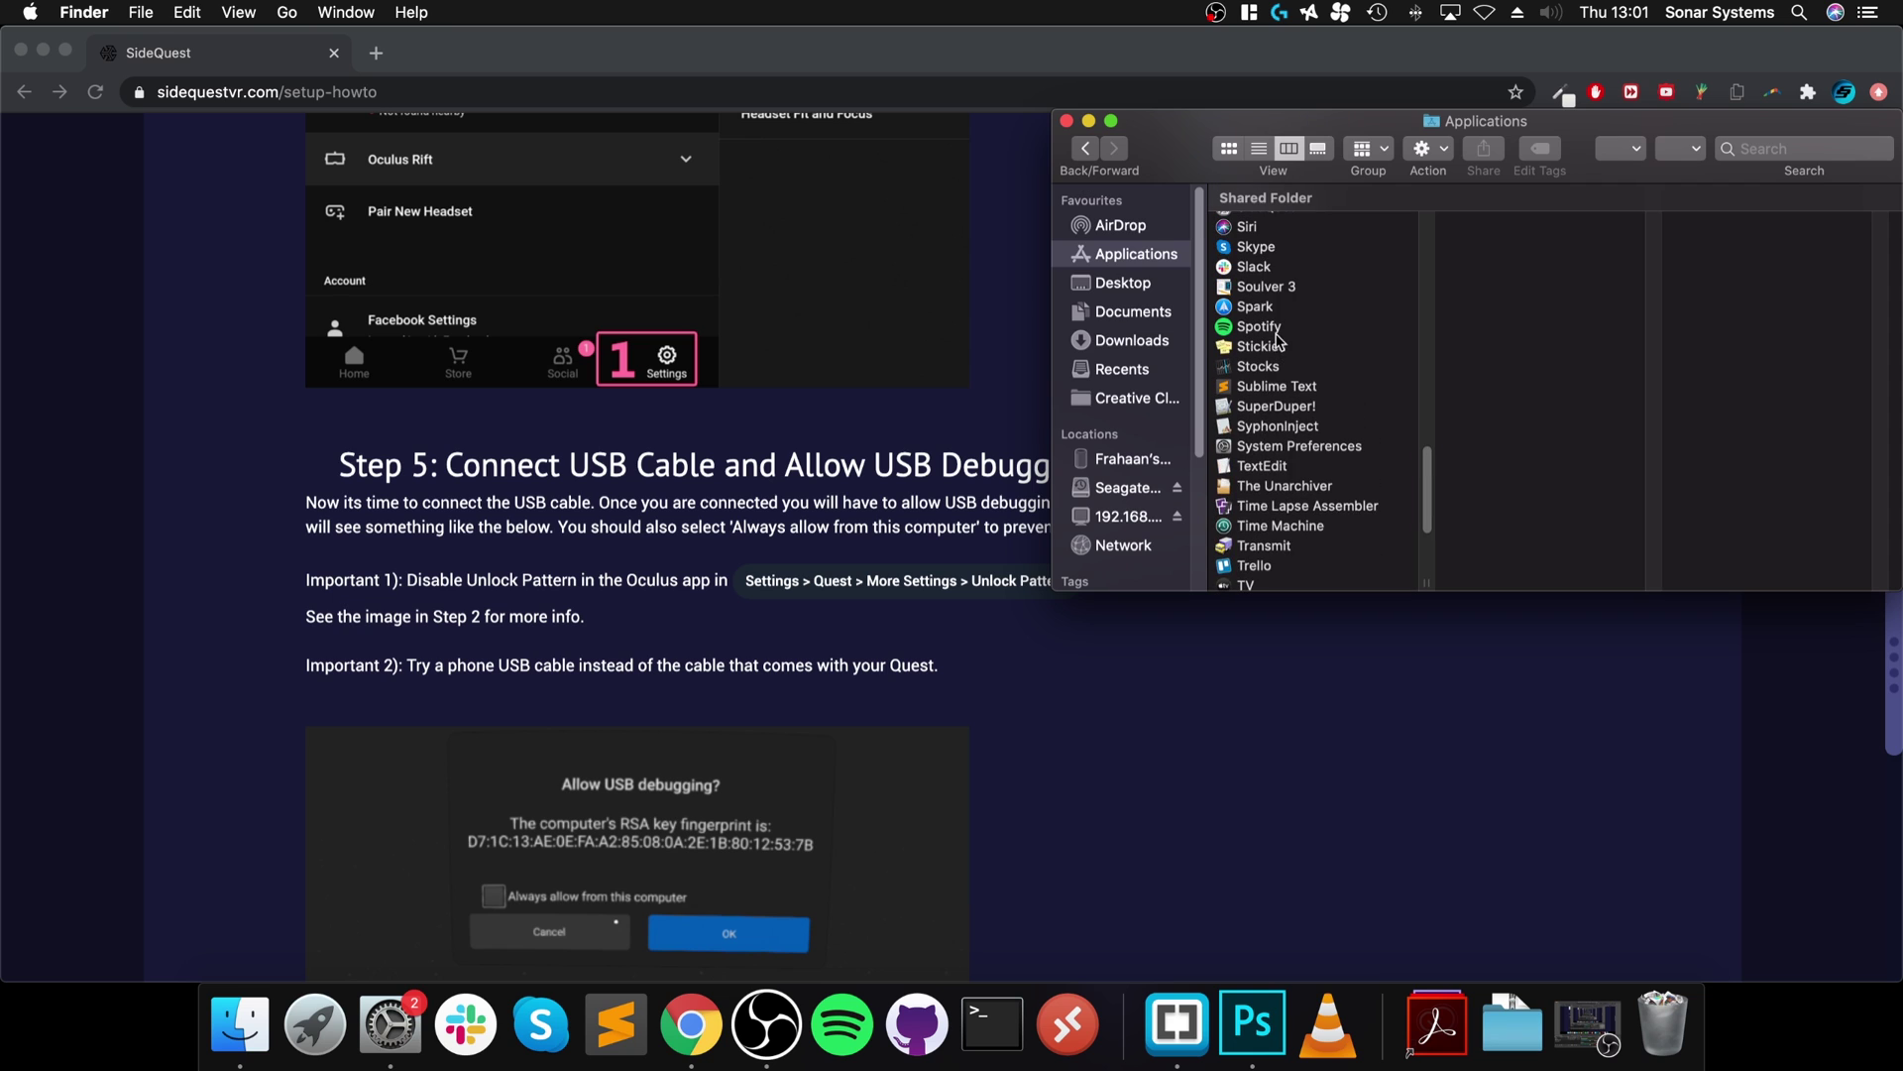
{"action": "scroll", "coordinate": [1261, 270], "scroll_direction": "up", "scroll_amount": 2}
{"action": "double_click", "coordinate": [1267, 251]}
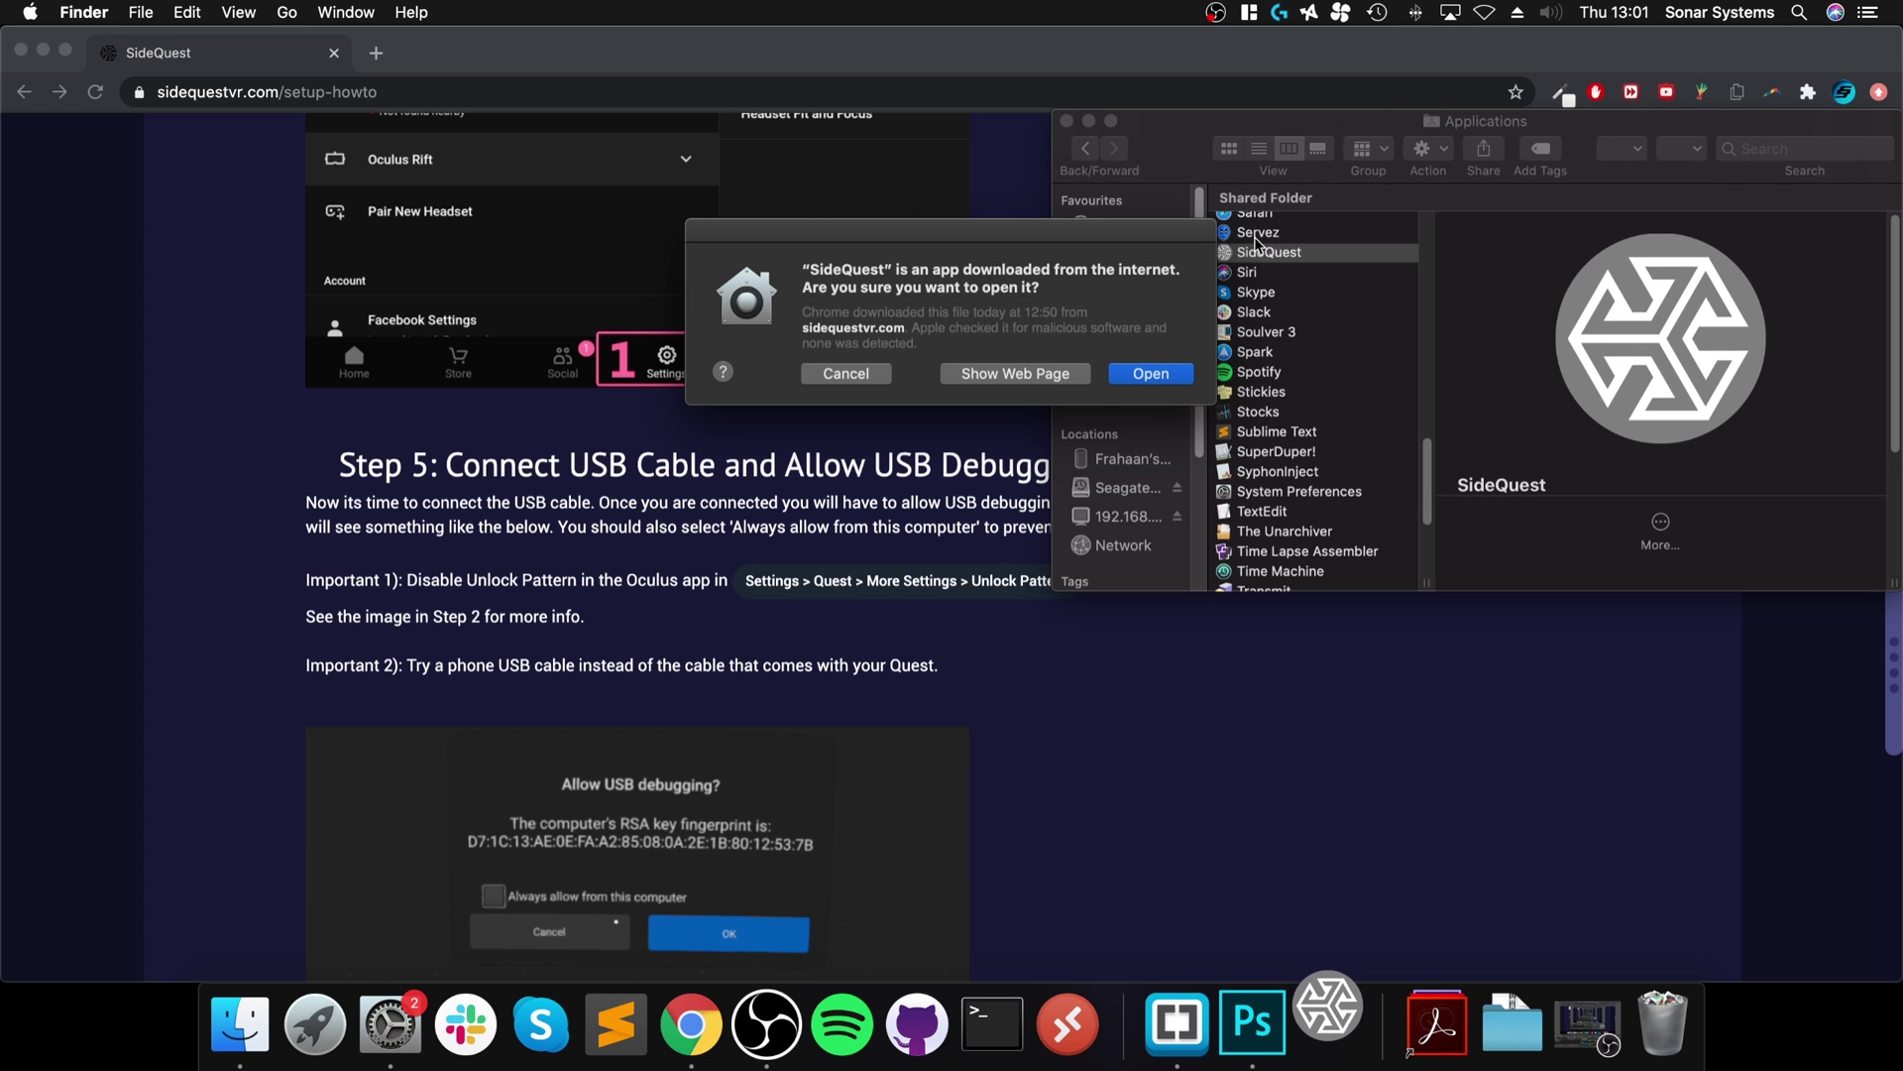
{"action": "left_click", "coordinate": [1148, 375]}
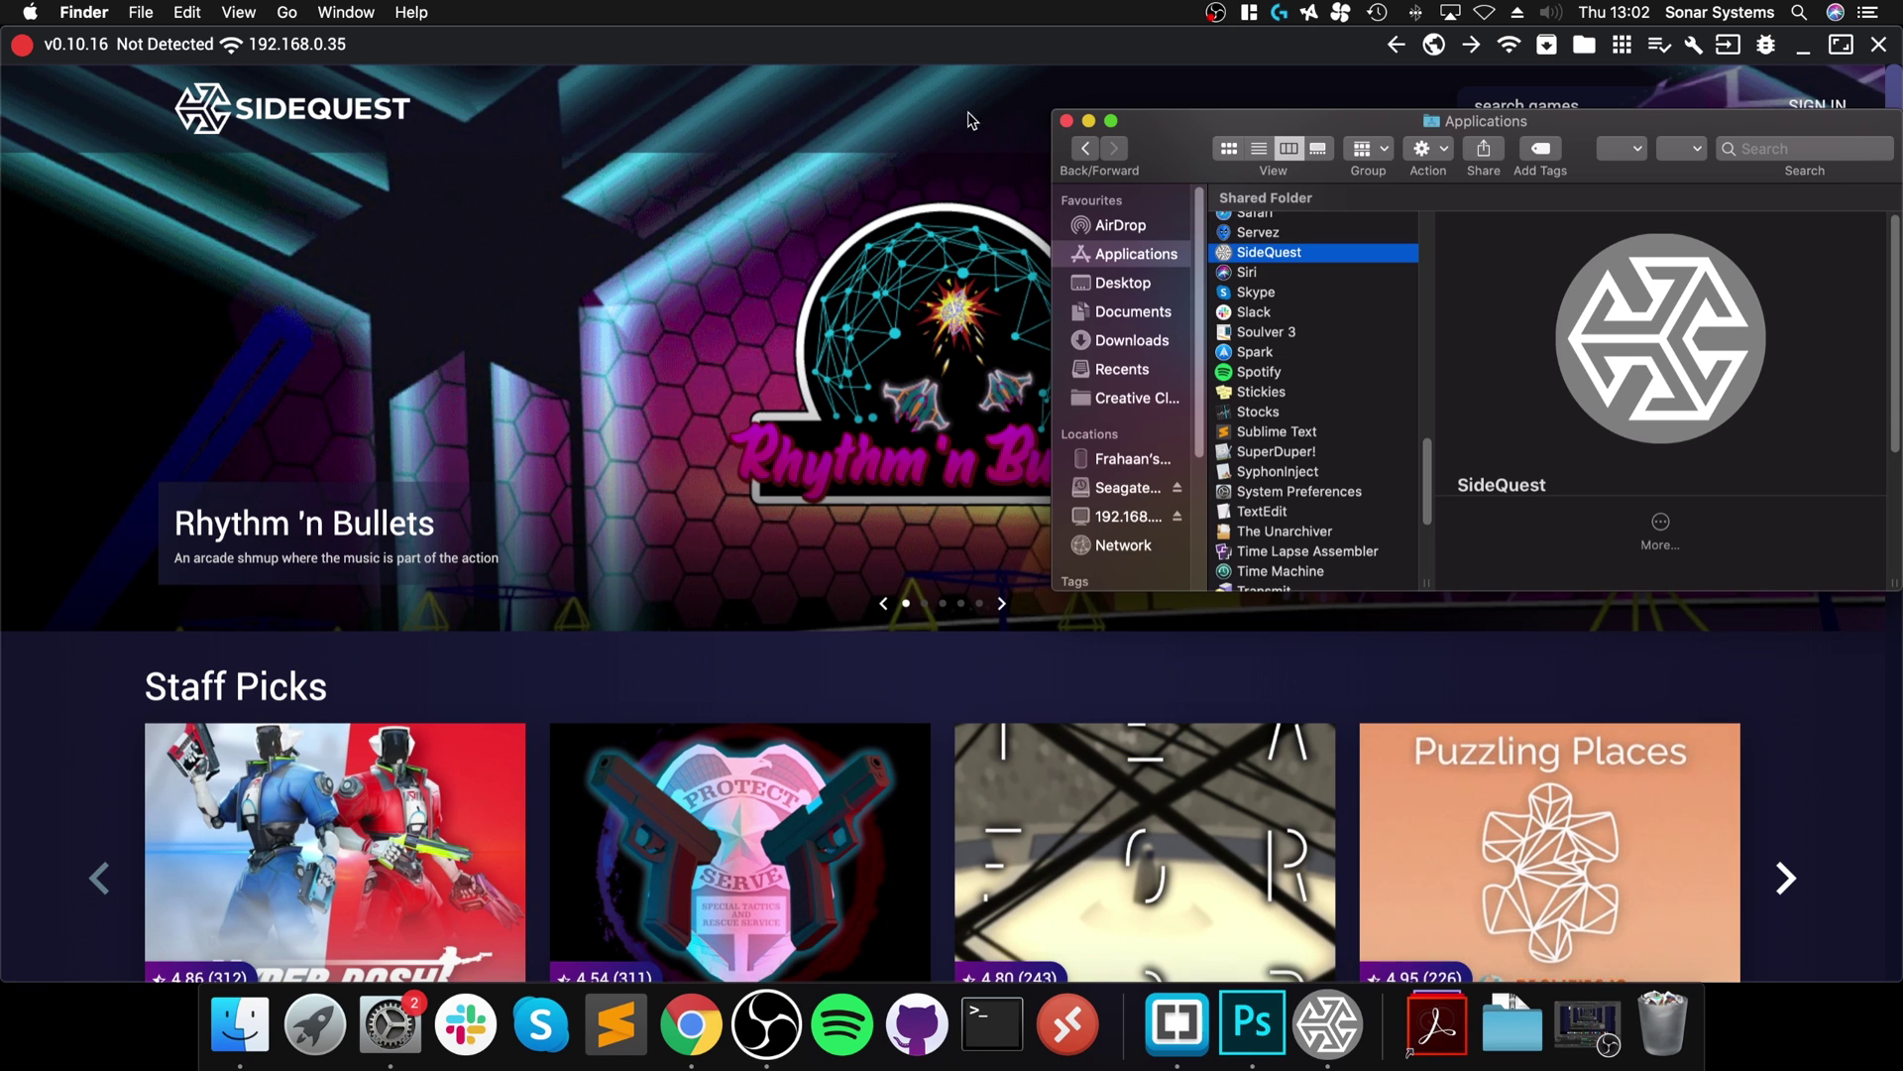
Close the Applications window and browse the SideQuest store home page, returning to the top
{"action": "left_click", "coordinate": [1065, 121]}
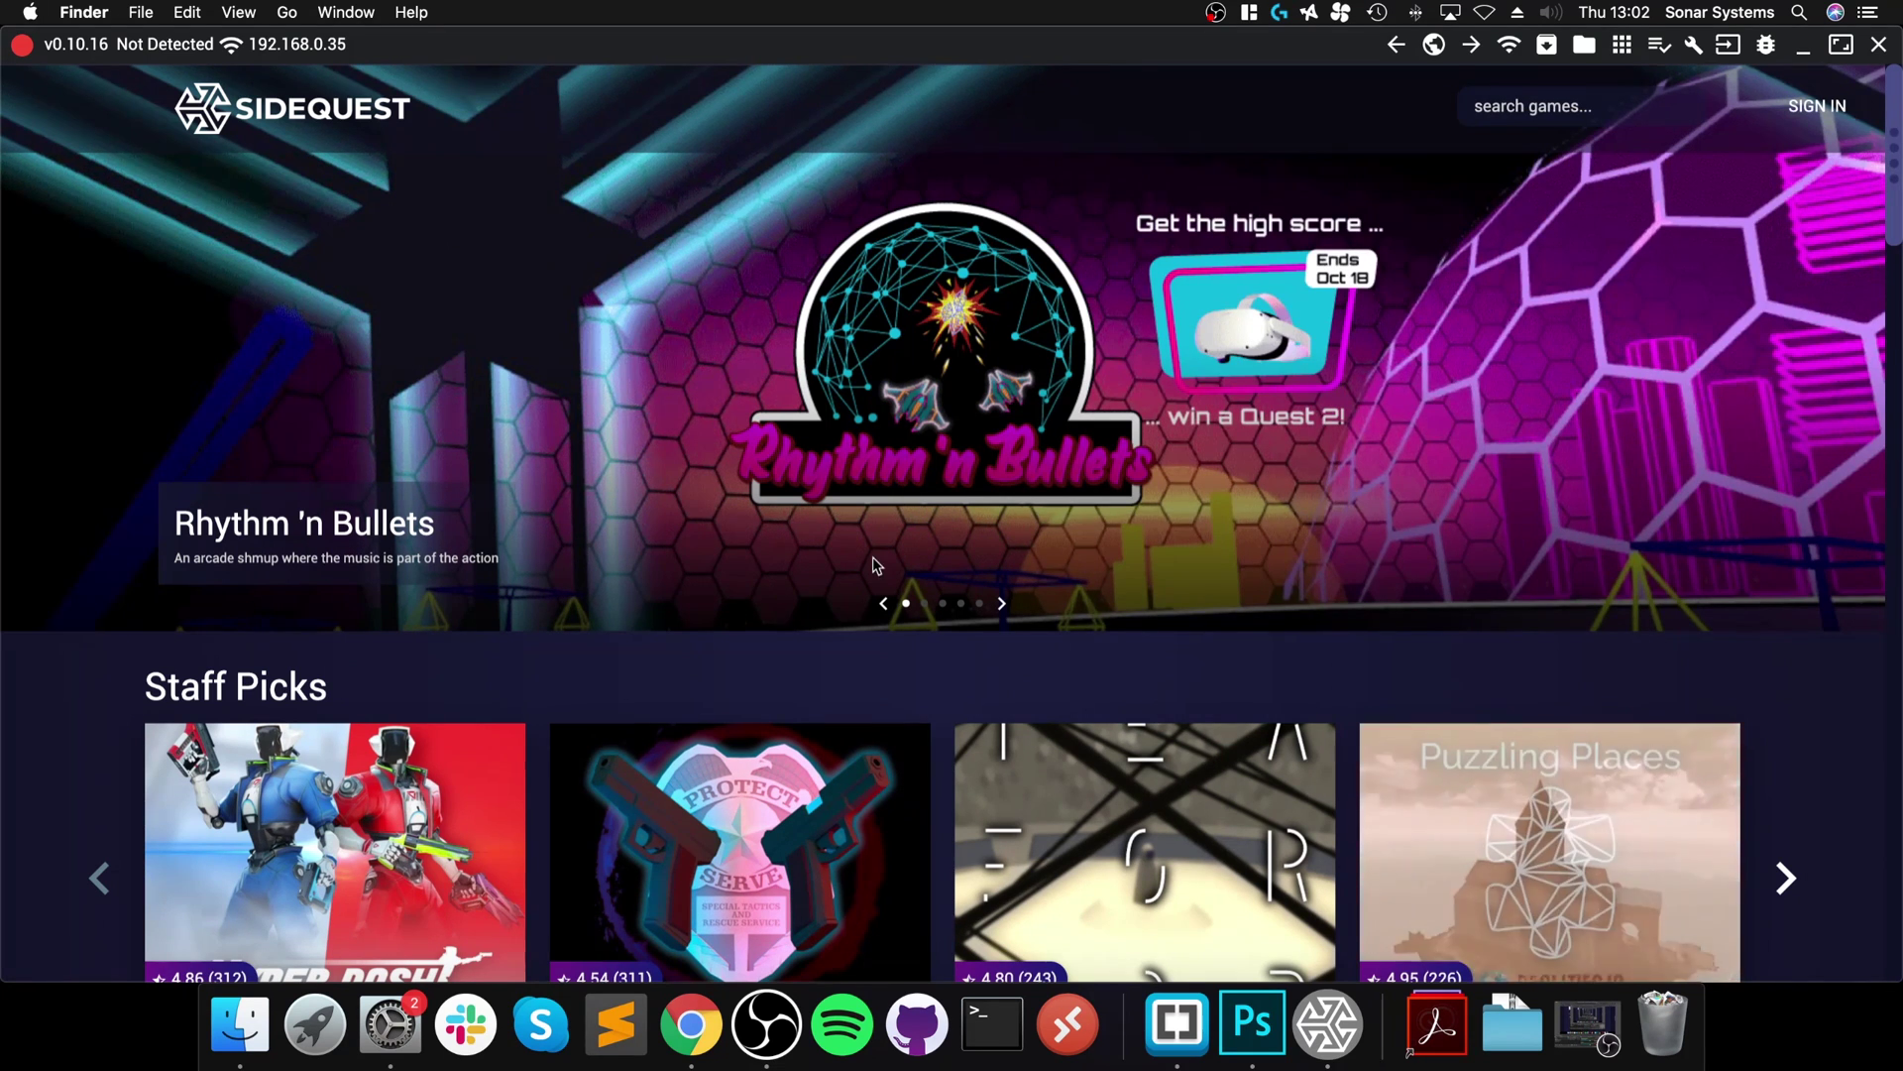
{"action": "scroll", "coordinate": [862, 565], "scroll_direction": "down", "scroll_amount": 2}
{"action": "scroll", "coordinate": [860, 567], "scroll_direction": "down", "scroll_amount": 10}
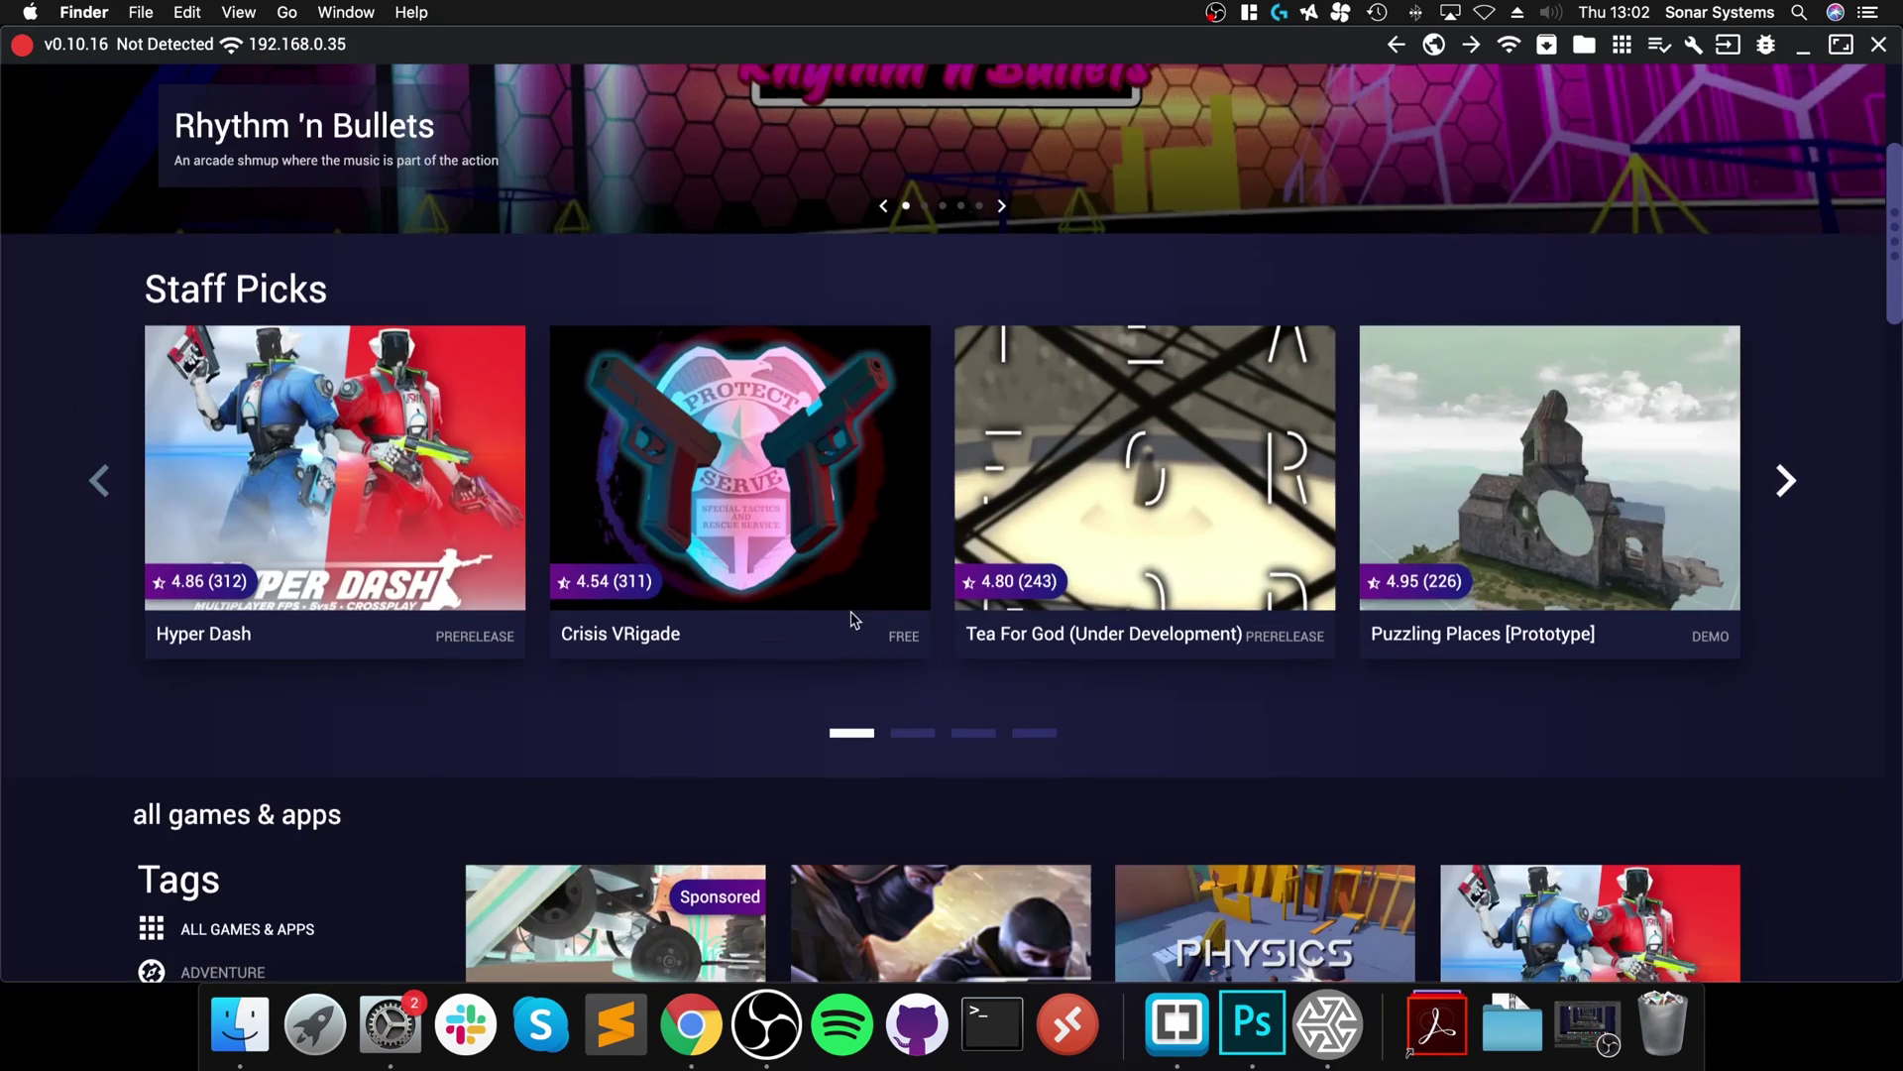
{"action": "scroll", "coordinate": [1715, 682], "scroll_direction": "down", "scroll_amount": 7}
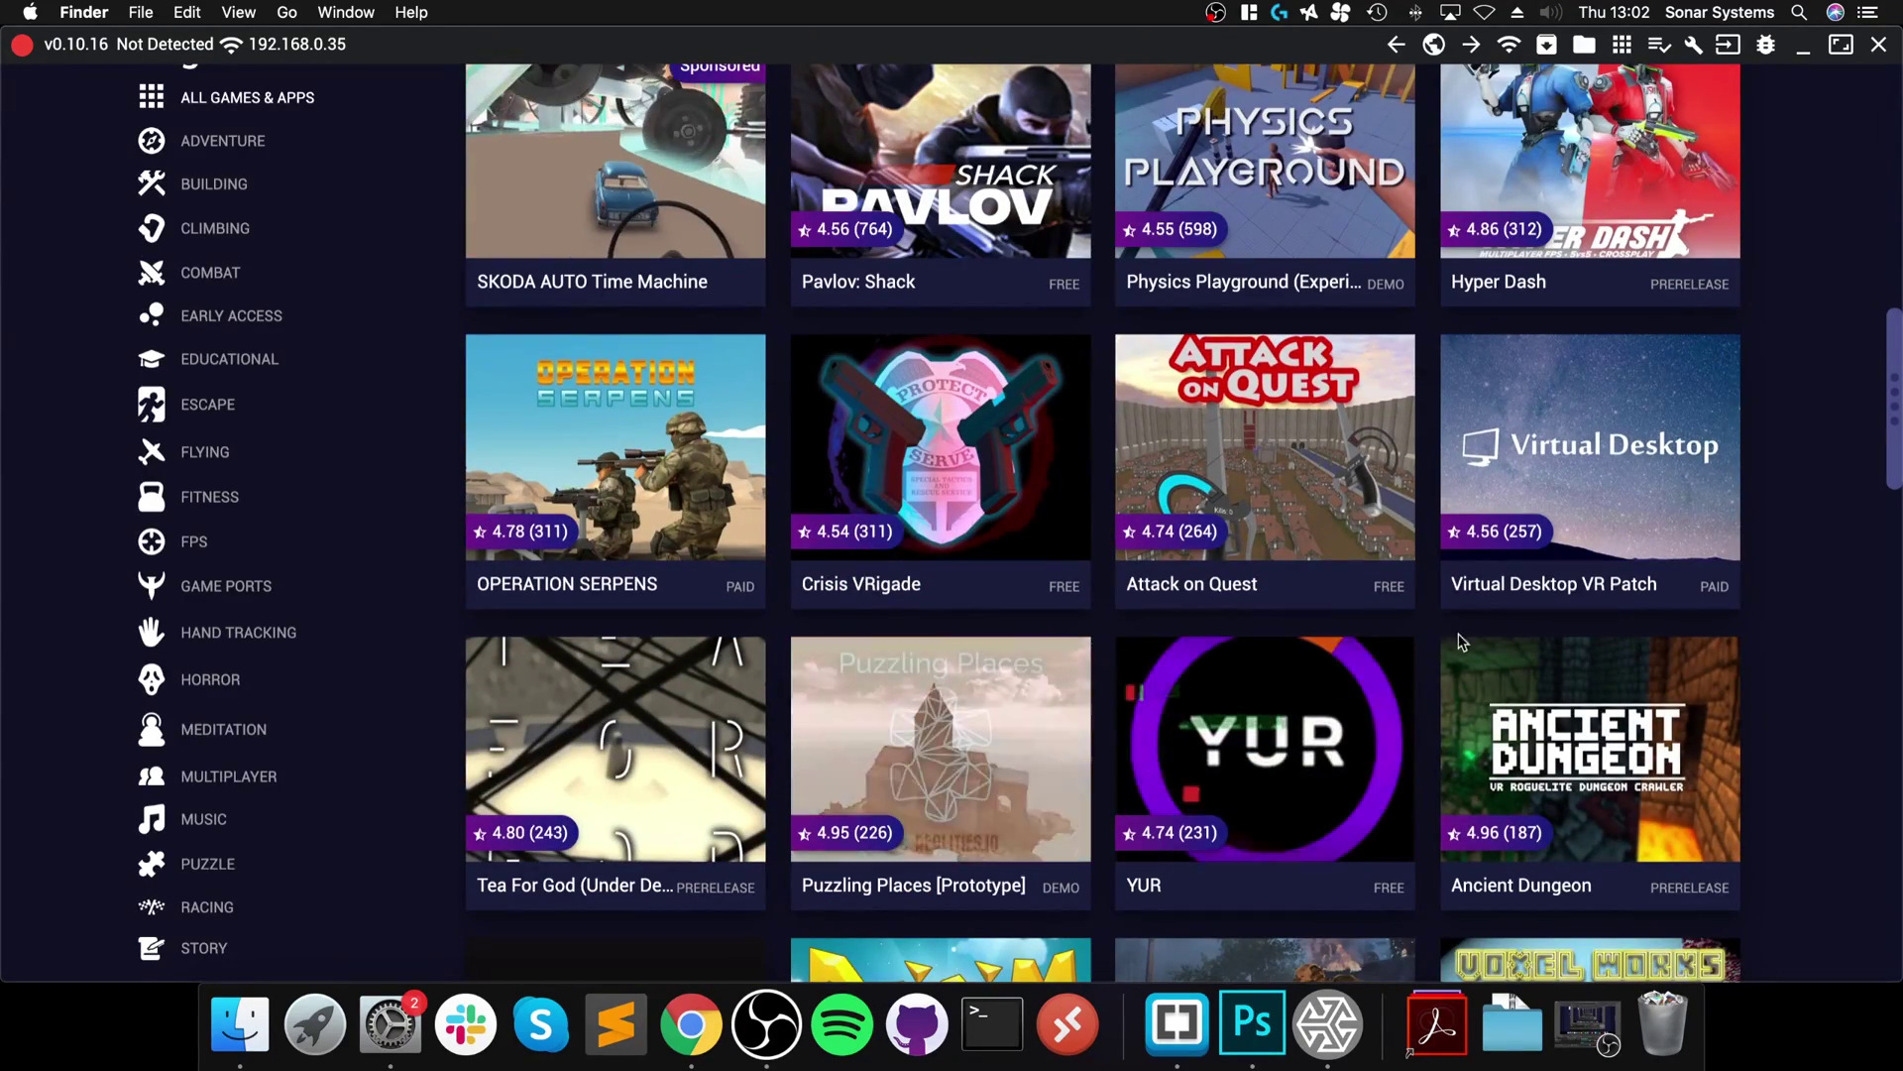
{"action": "scroll", "coordinate": [942, 718], "scroll_direction": "up", "scroll_amount": 19}
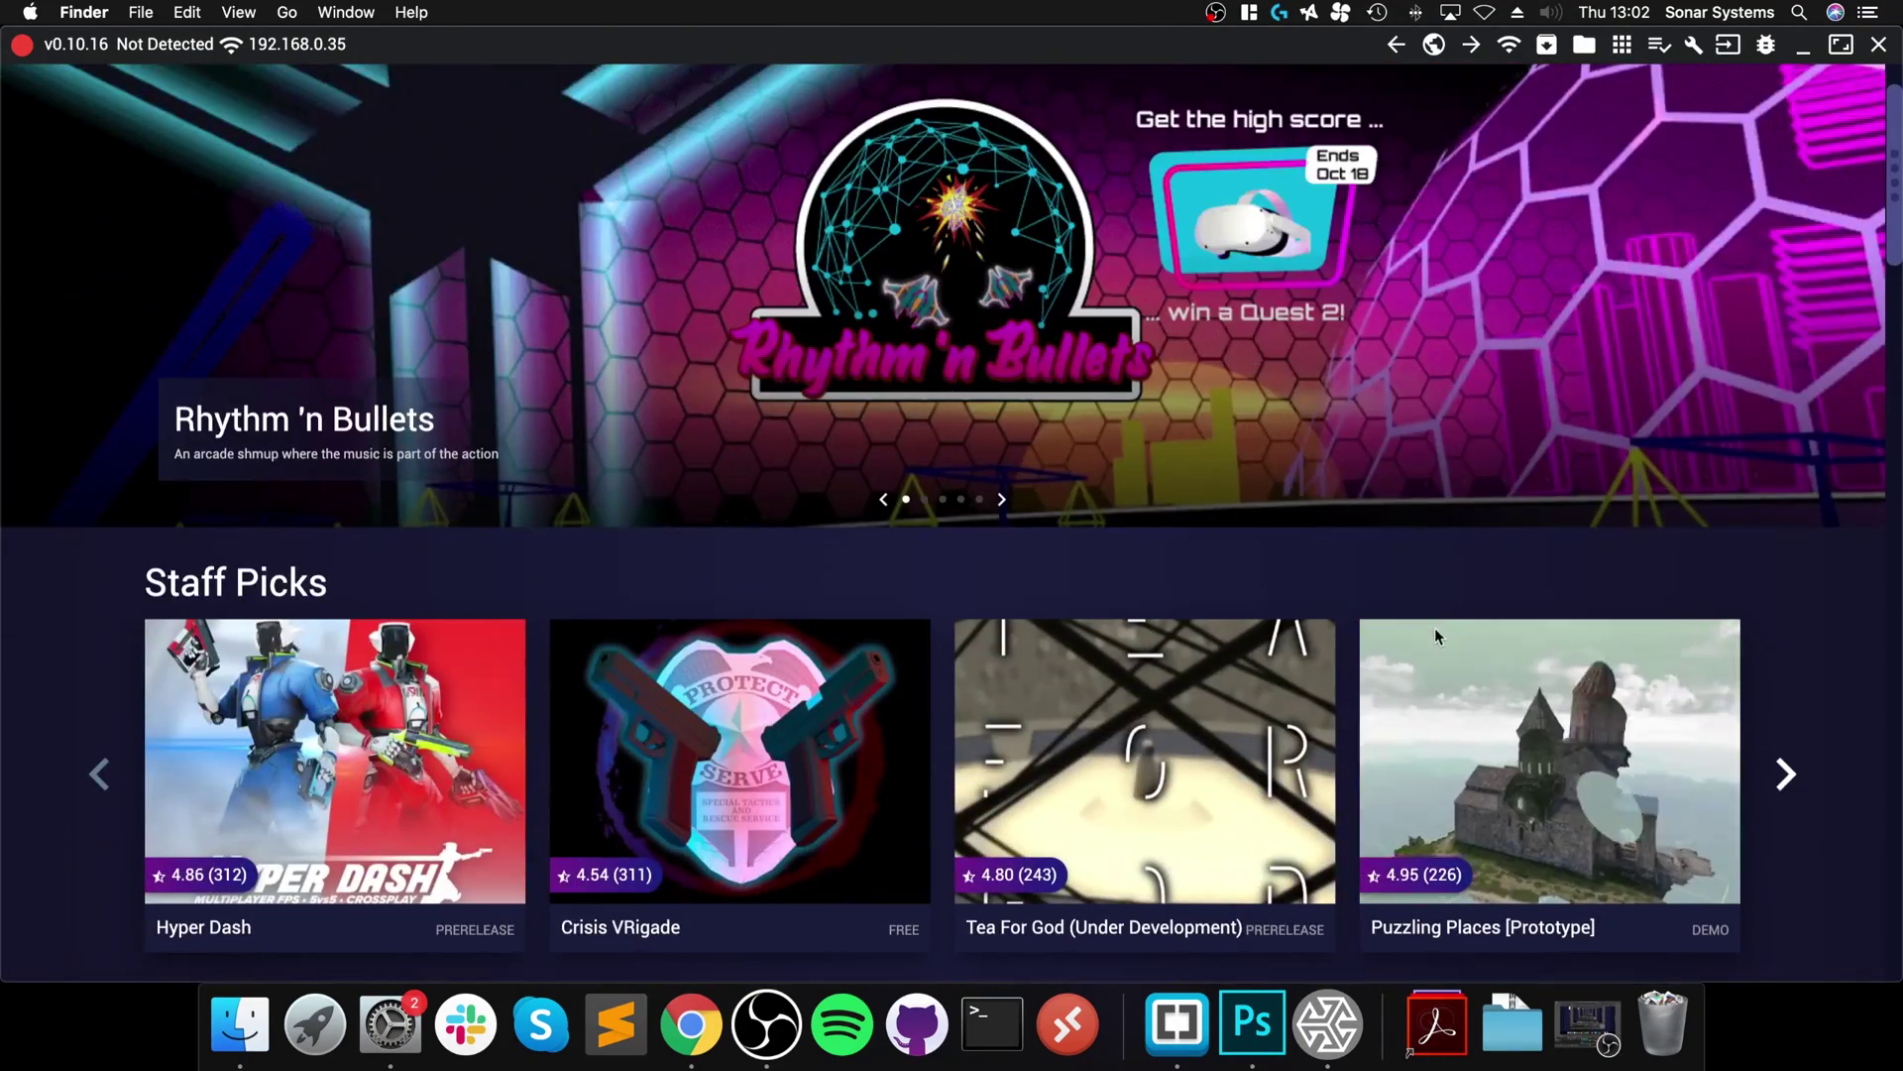
{"action": "scroll", "coordinate": [1420, 629], "scroll_direction": "up", "scroll_amount": 3}
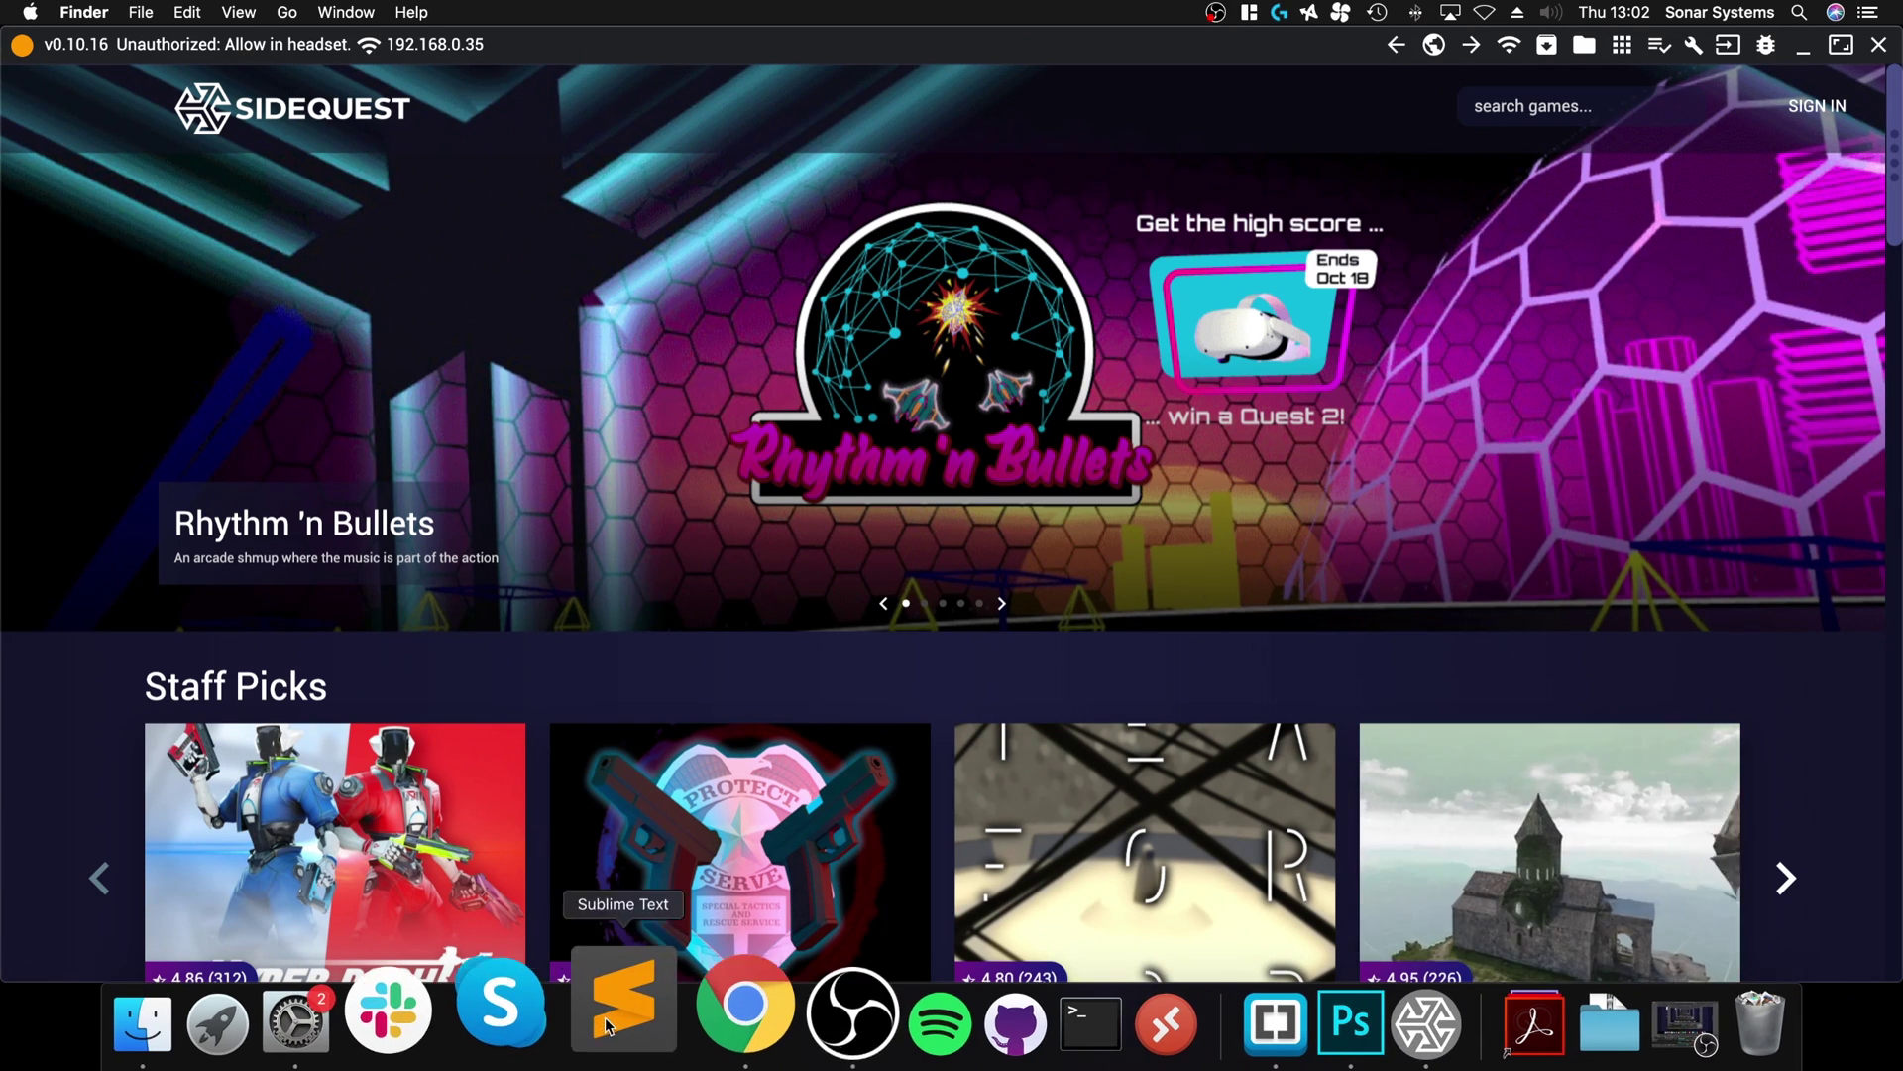
In Chrome, scroll to Step 5 and view the enlarged Allow USB debugging screenshot
{"action": "left_click", "coordinate": [689, 1021]}
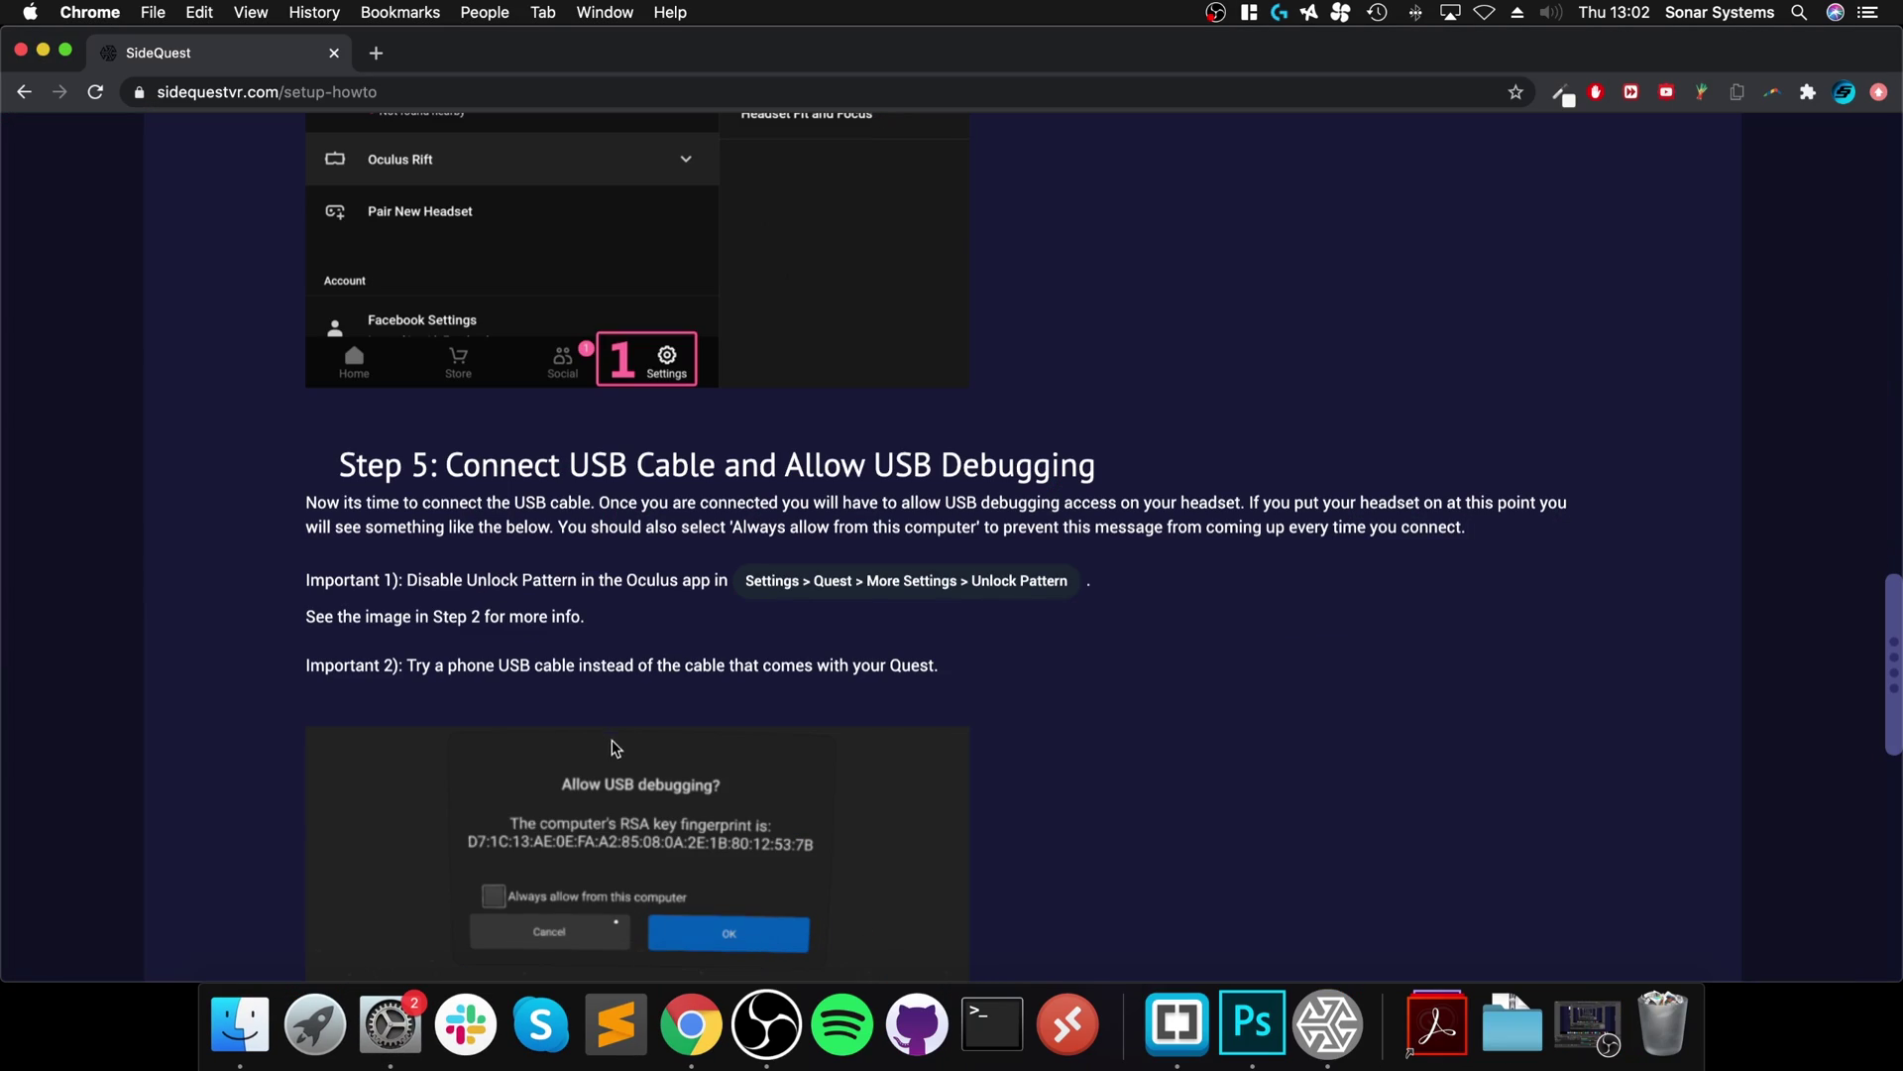
{"action": "scroll", "coordinate": [595, 462], "scroll_direction": "down", "scroll_amount": 1}
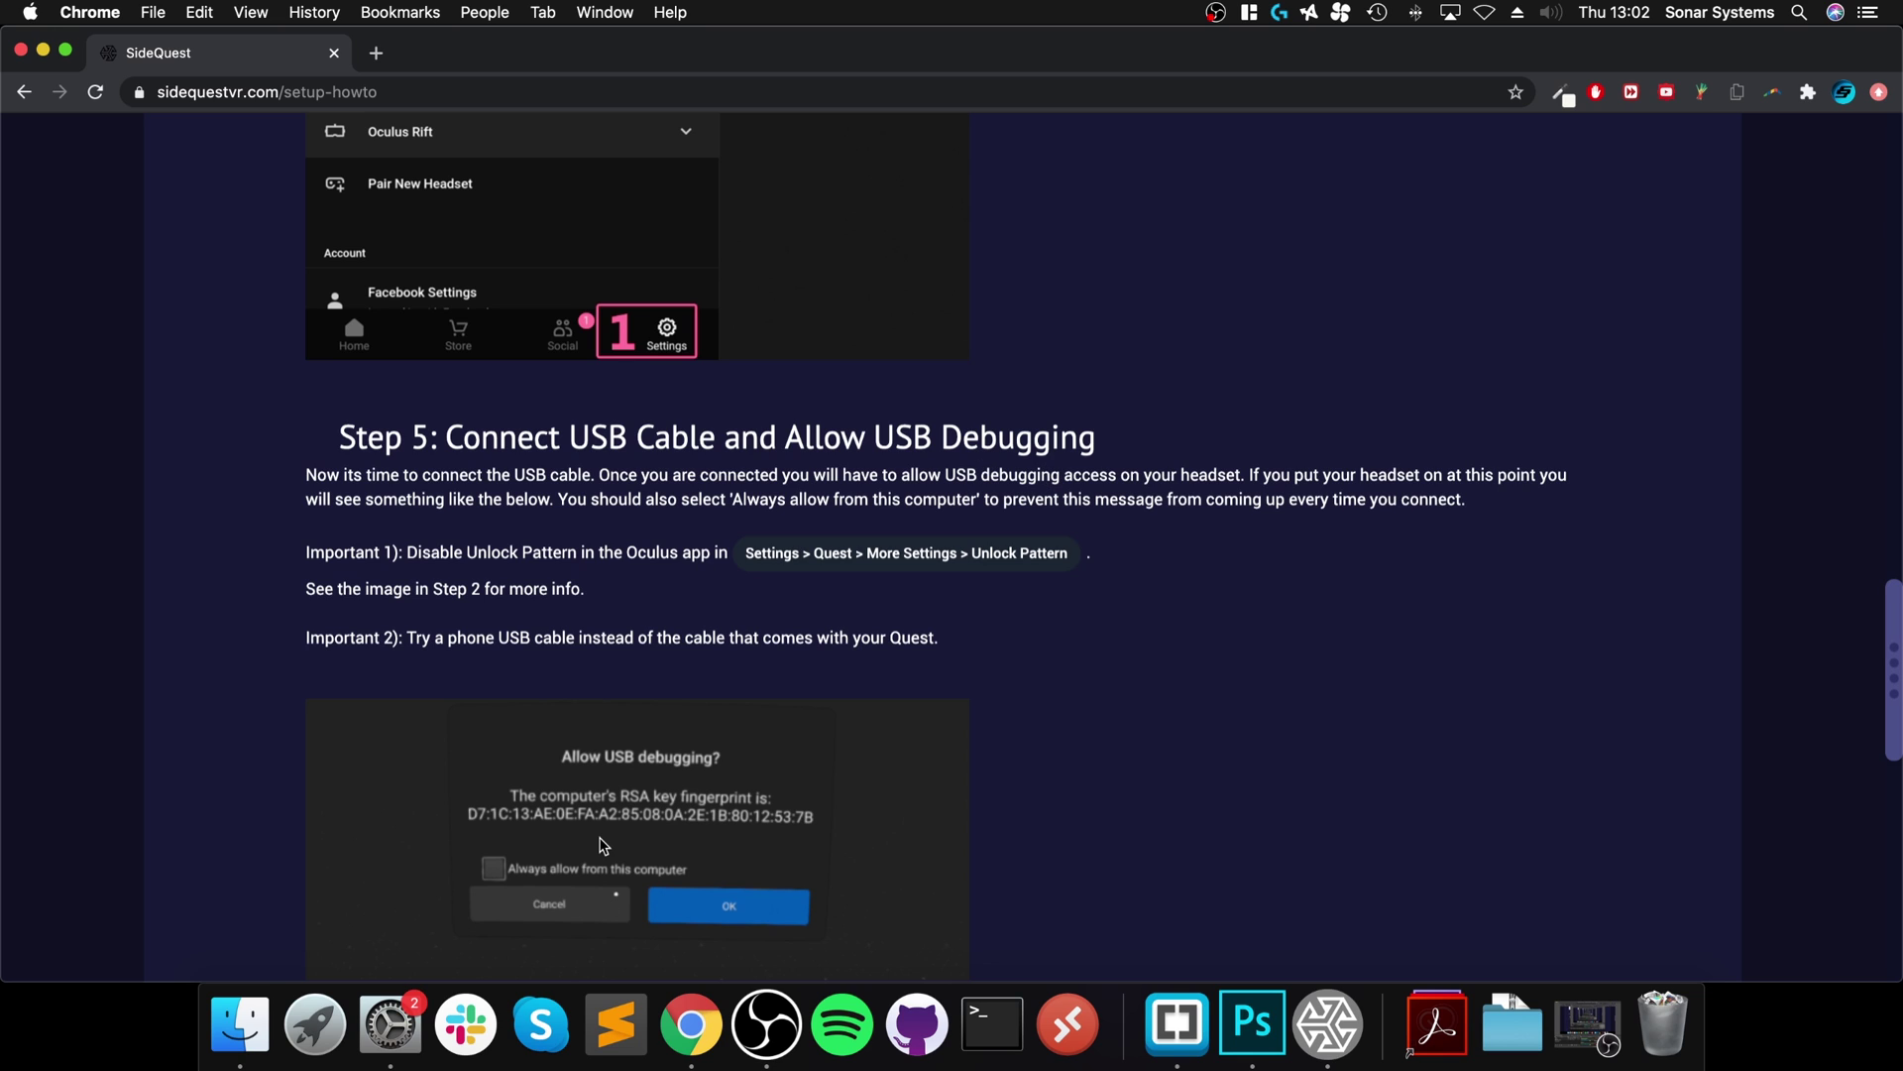
{"action": "scroll", "coordinate": [872, 833], "scroll_direction": "down", "scroll_amount": 1}
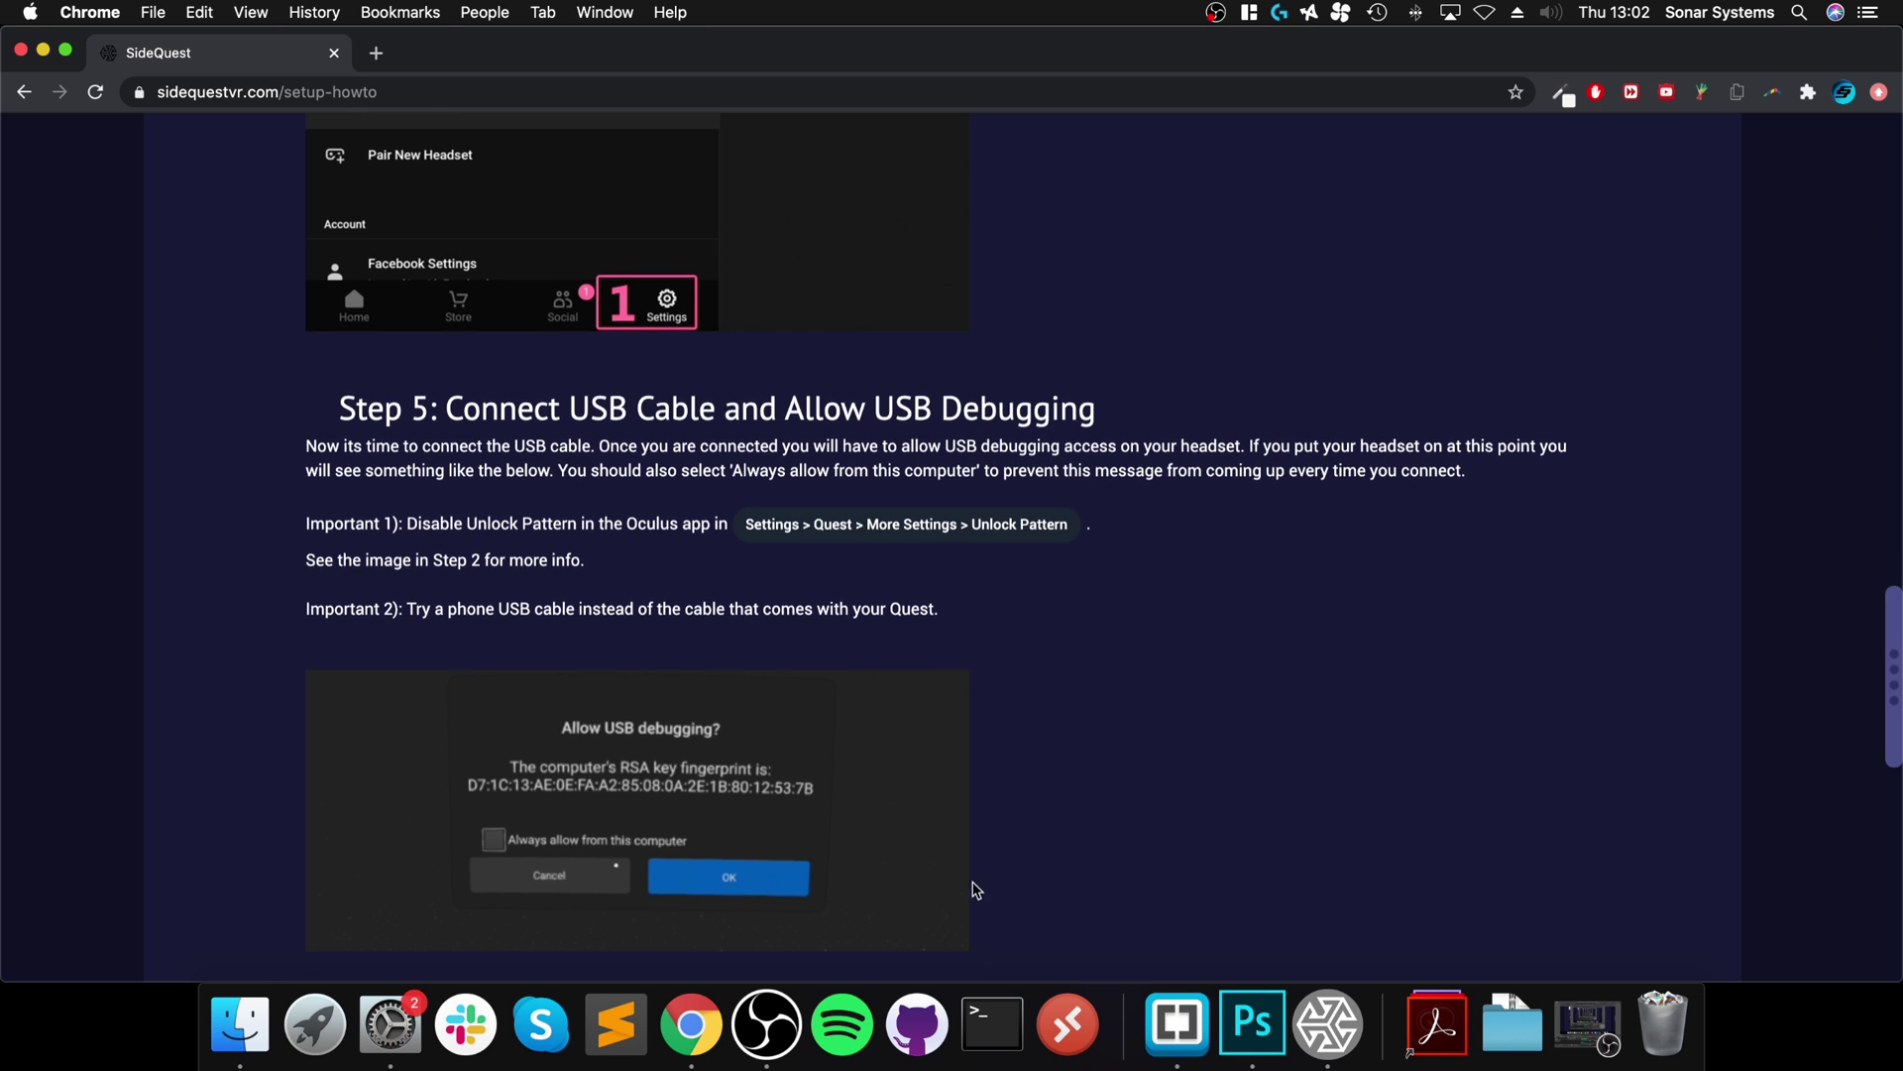
{"action": "left_click", "coordinate": [498, 850]}
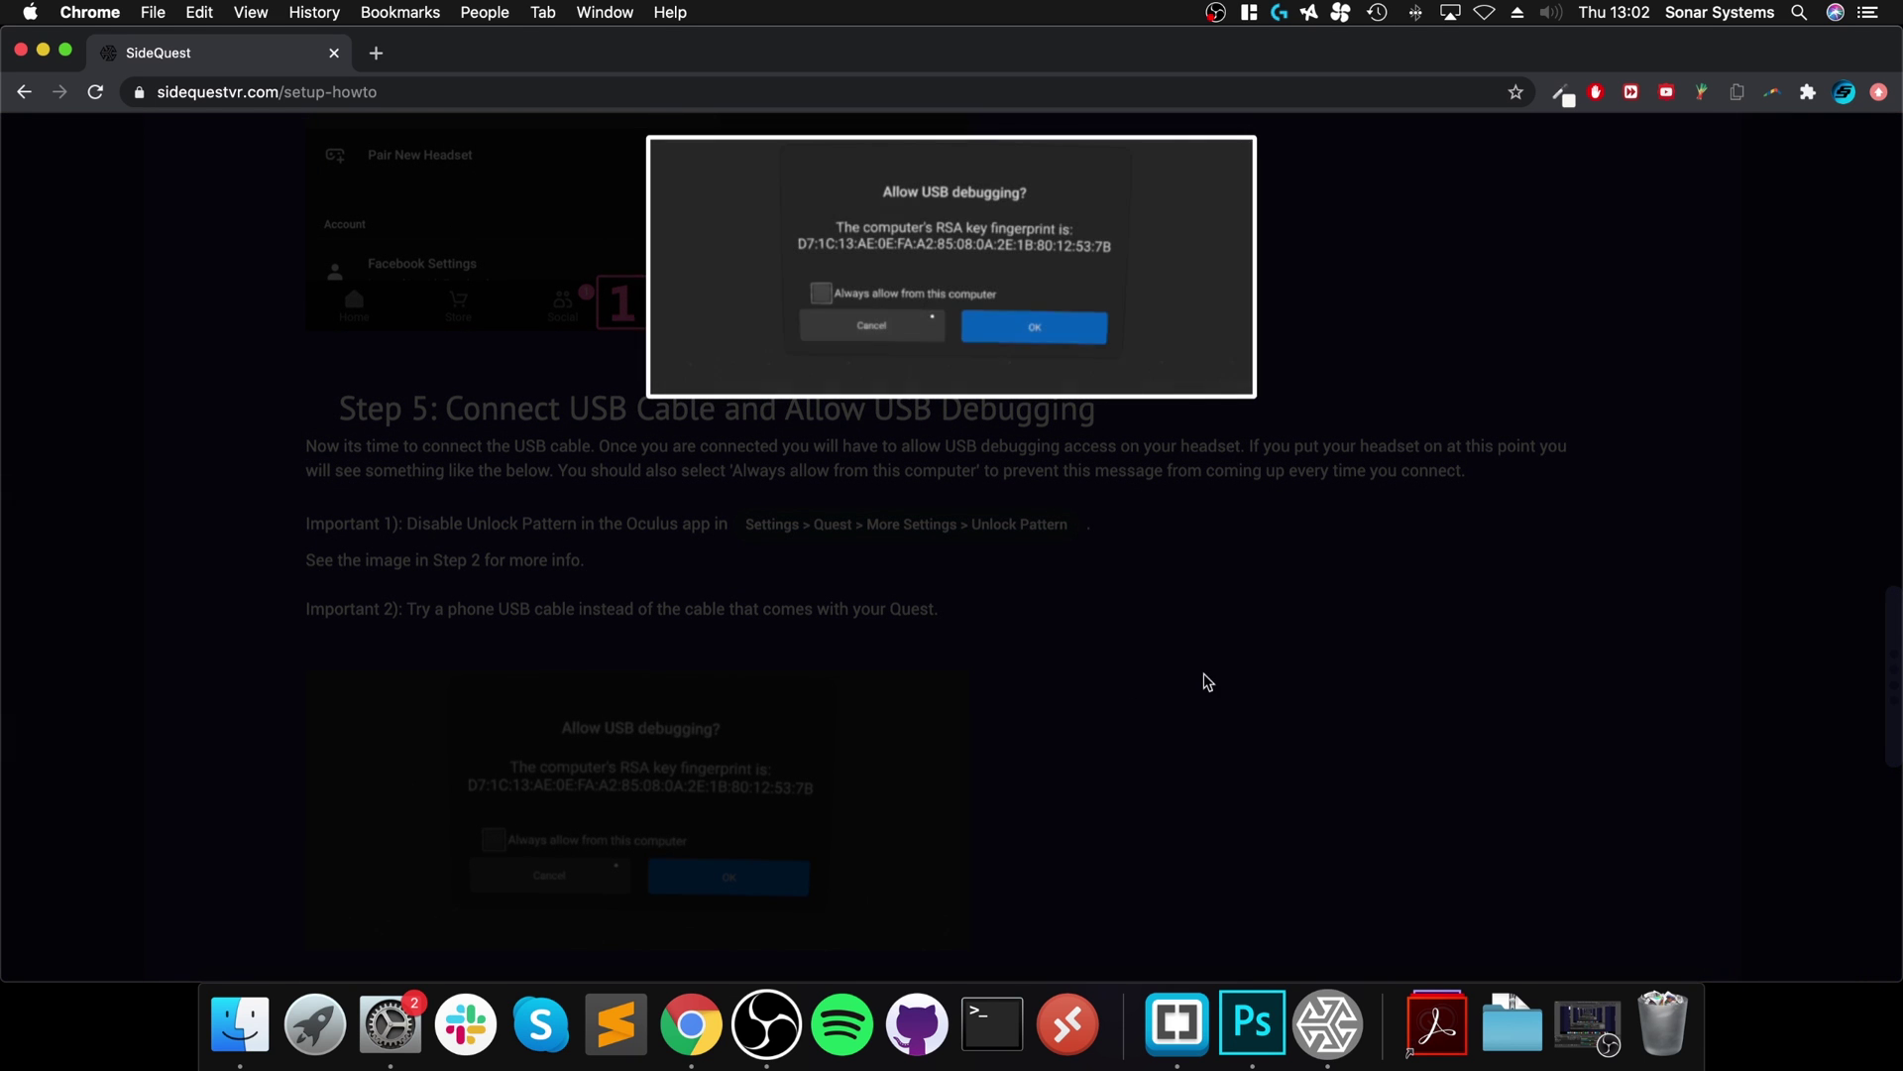
{"action": "left_click", "coordinate": [1203, 680]}
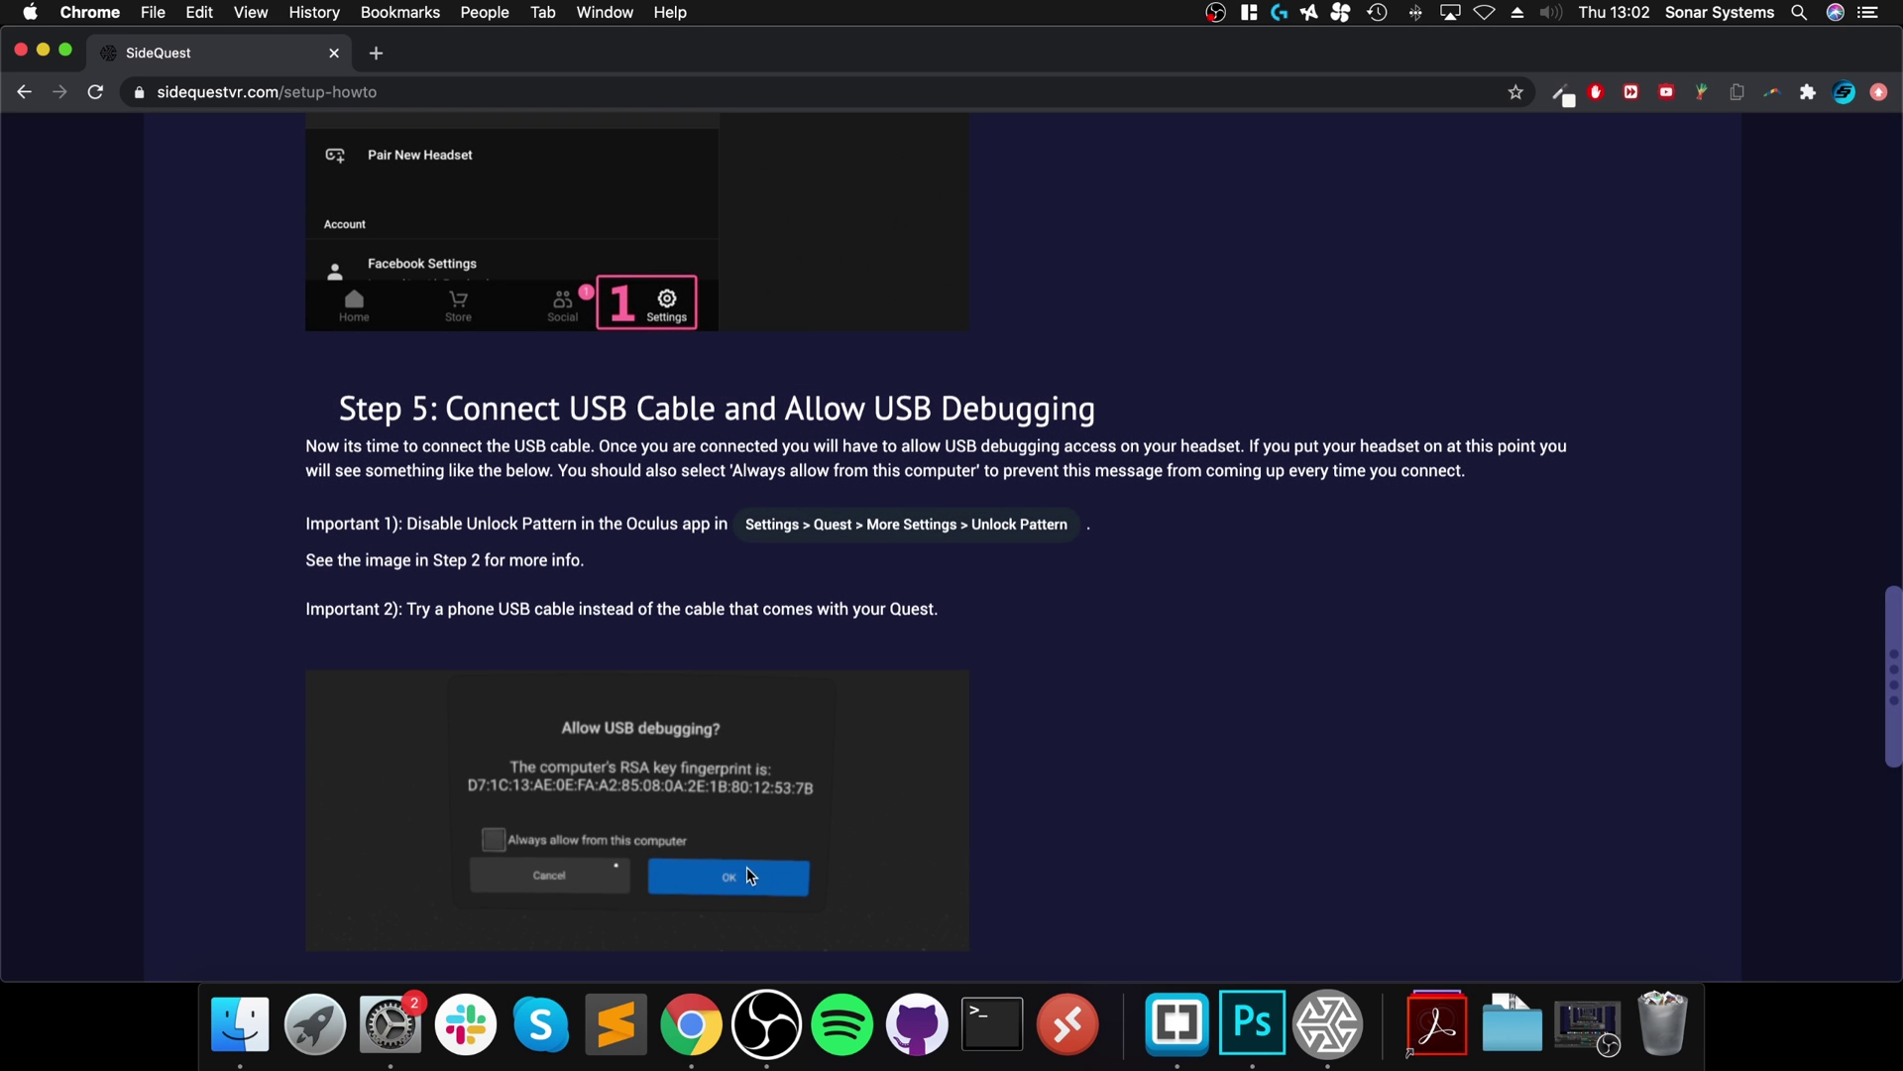
{"action": "scroll", "coordinate": [387, 525], "scroll_direction": "down", "scroll_amount": 5}
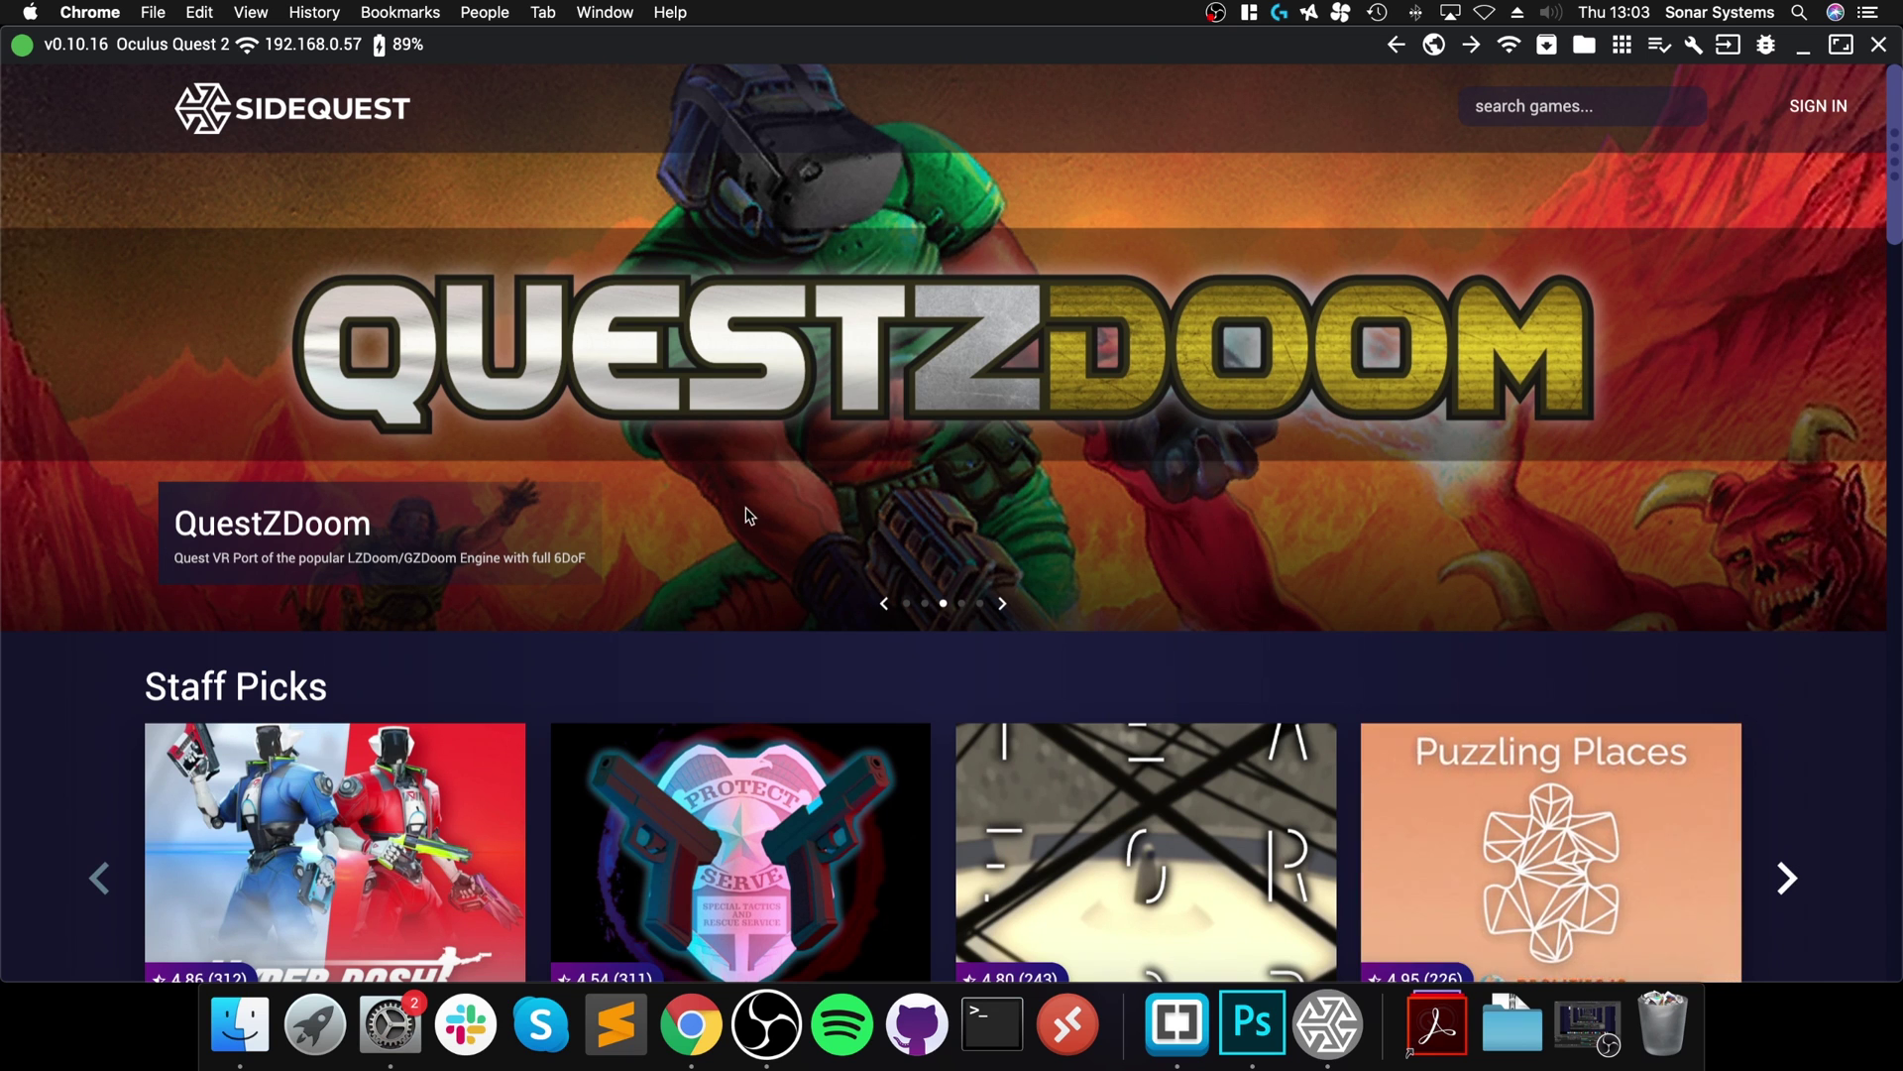
Open the QuestZDoom page, start installing it to the headset, and view its tasks
{"action": "left_click", "coordinate": [884, 393]}
{"action": "left_click", "coordinate": [884, 393]}
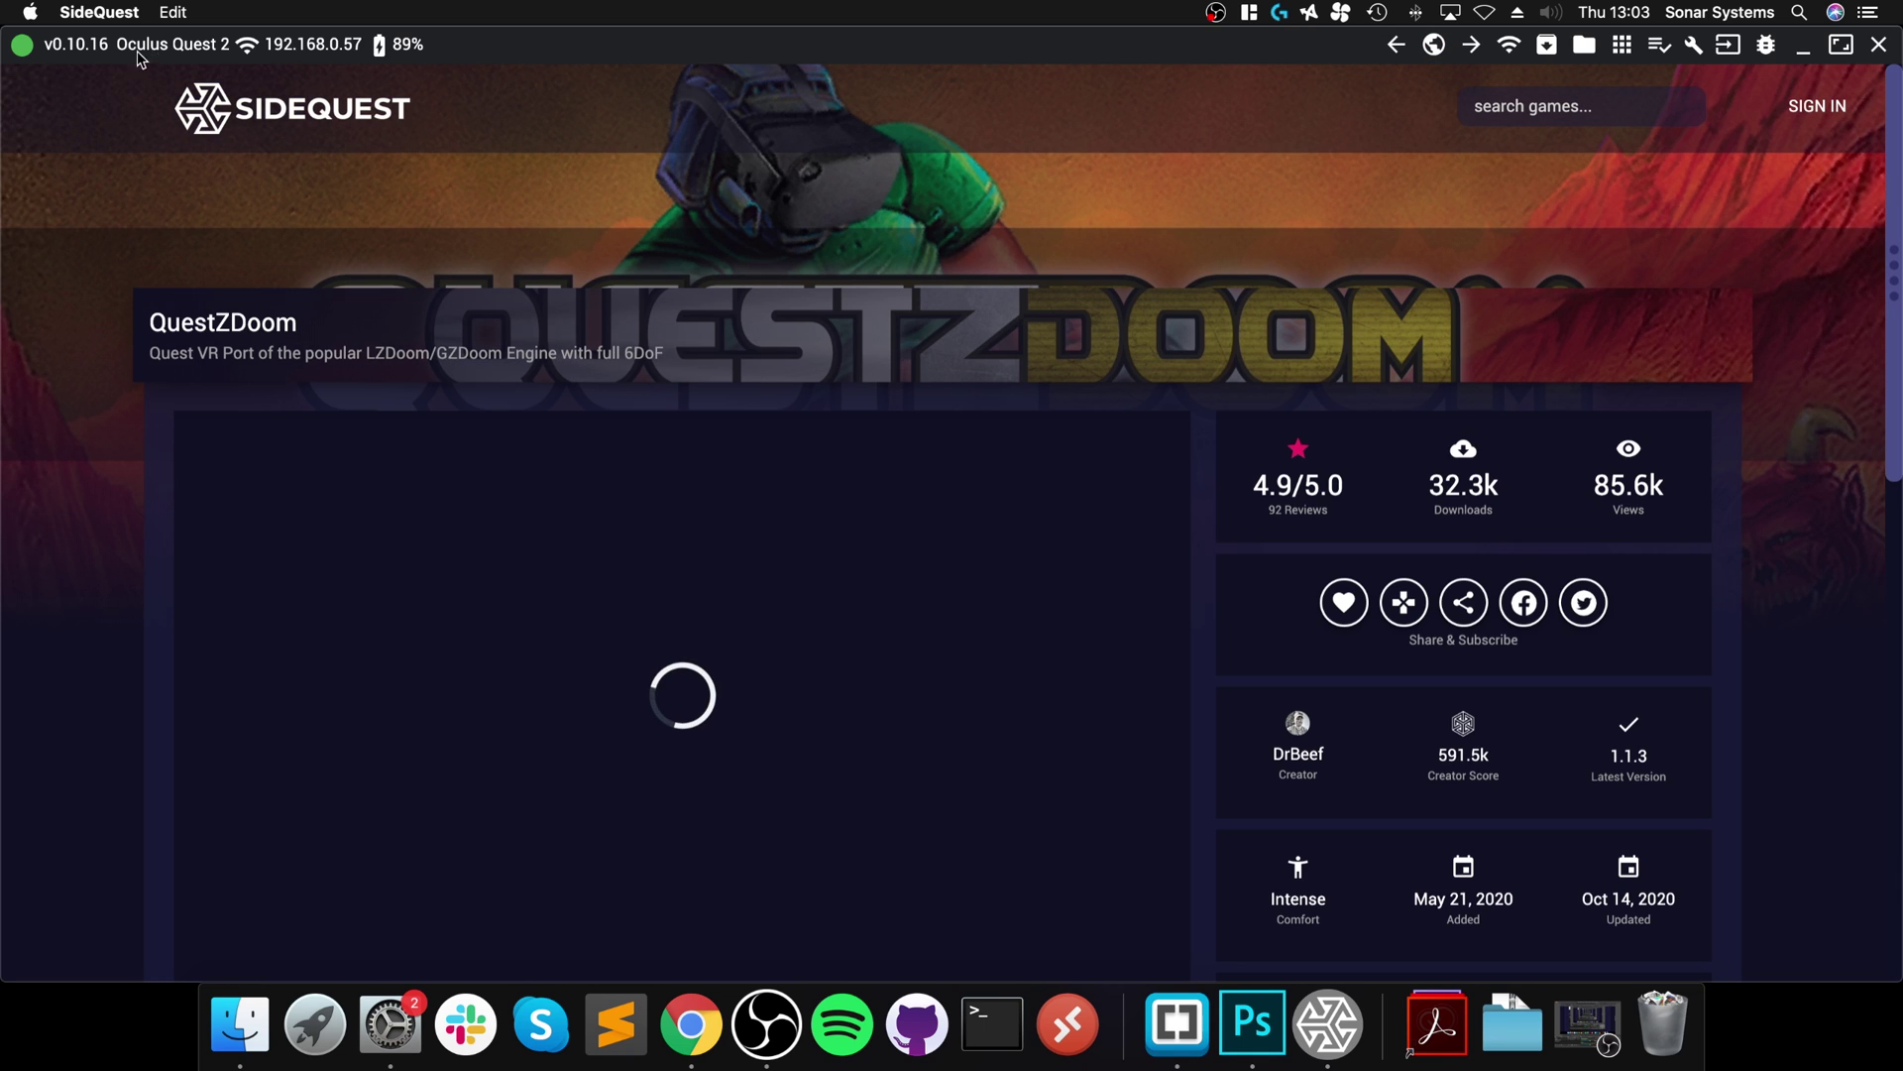
{"action": "scroll", "coordinate": [817, 557], "scroll_direction": "down", "scroll_amount": 5}
{"action": "scroll", "coordinate": [909, 532], "scroll_direction": "up", "scroll_amount": 5}
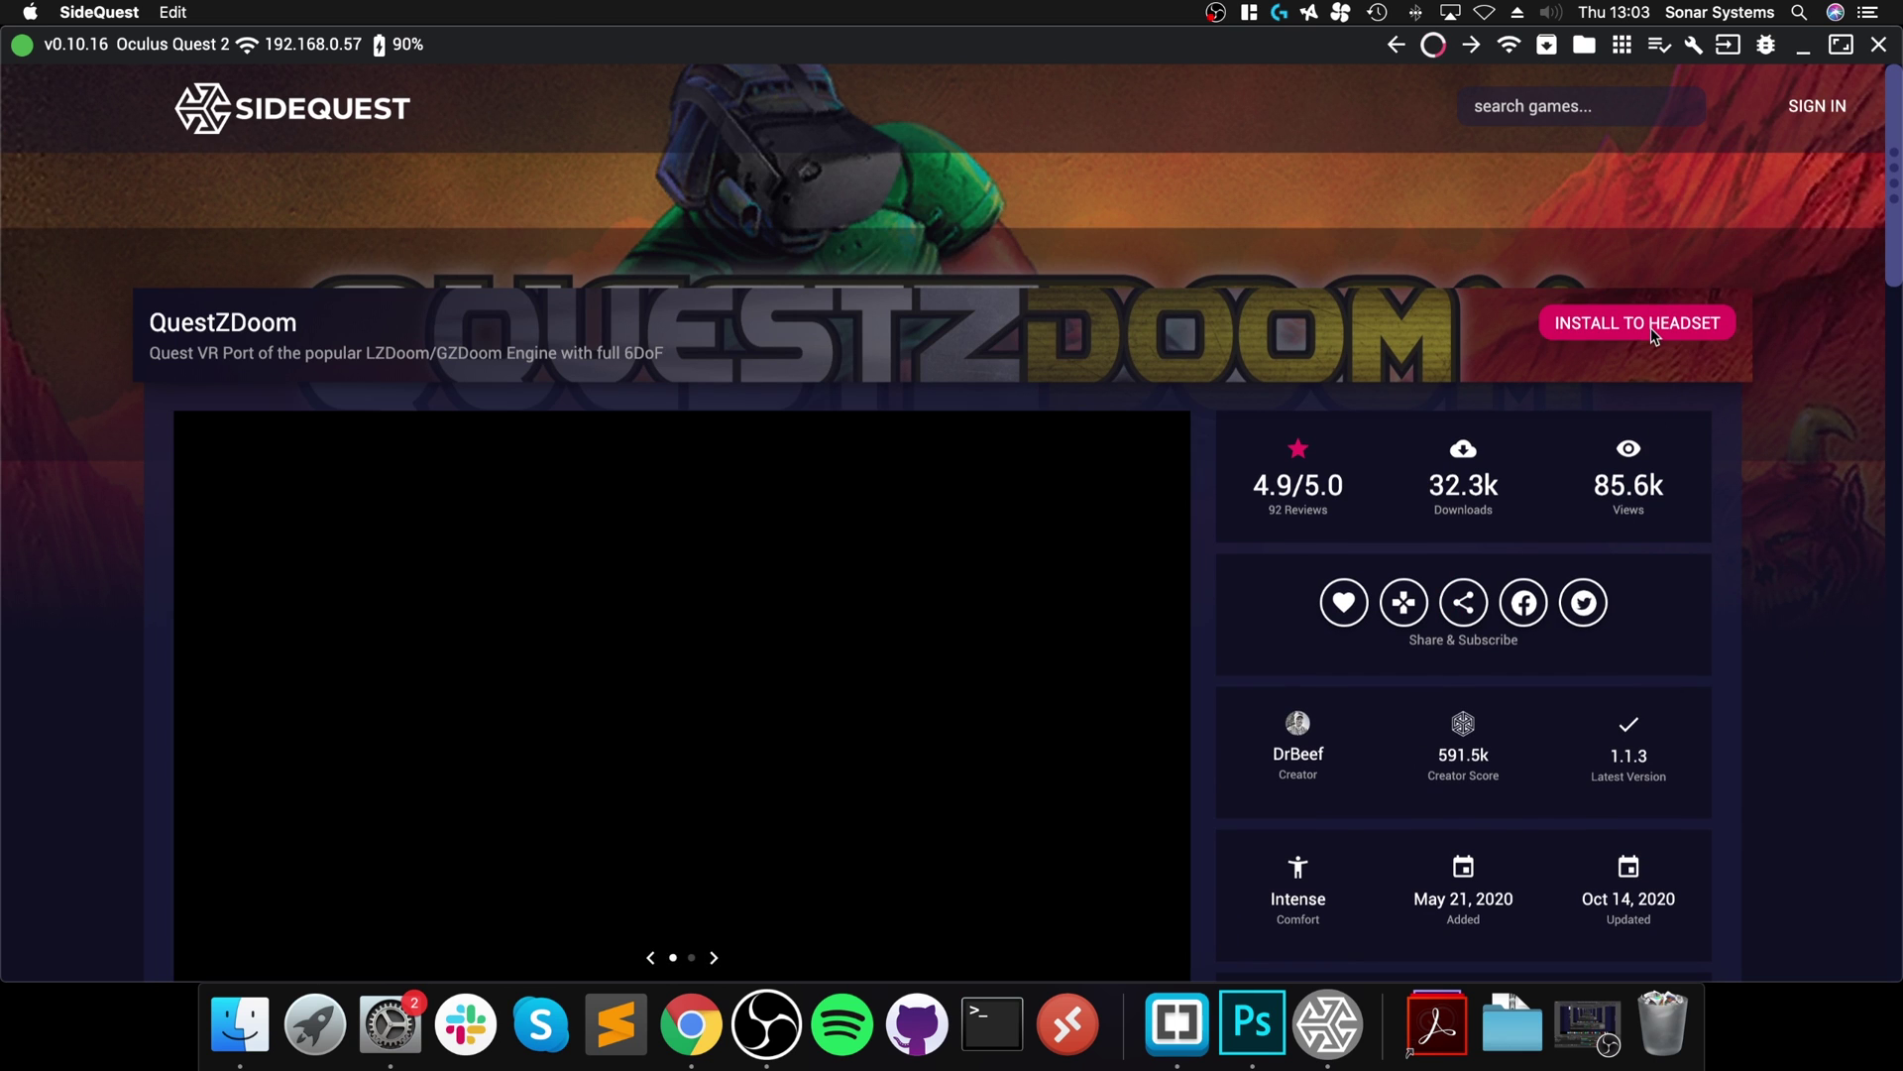
{"action": "left_click", "coordinate": [1568, 332]}
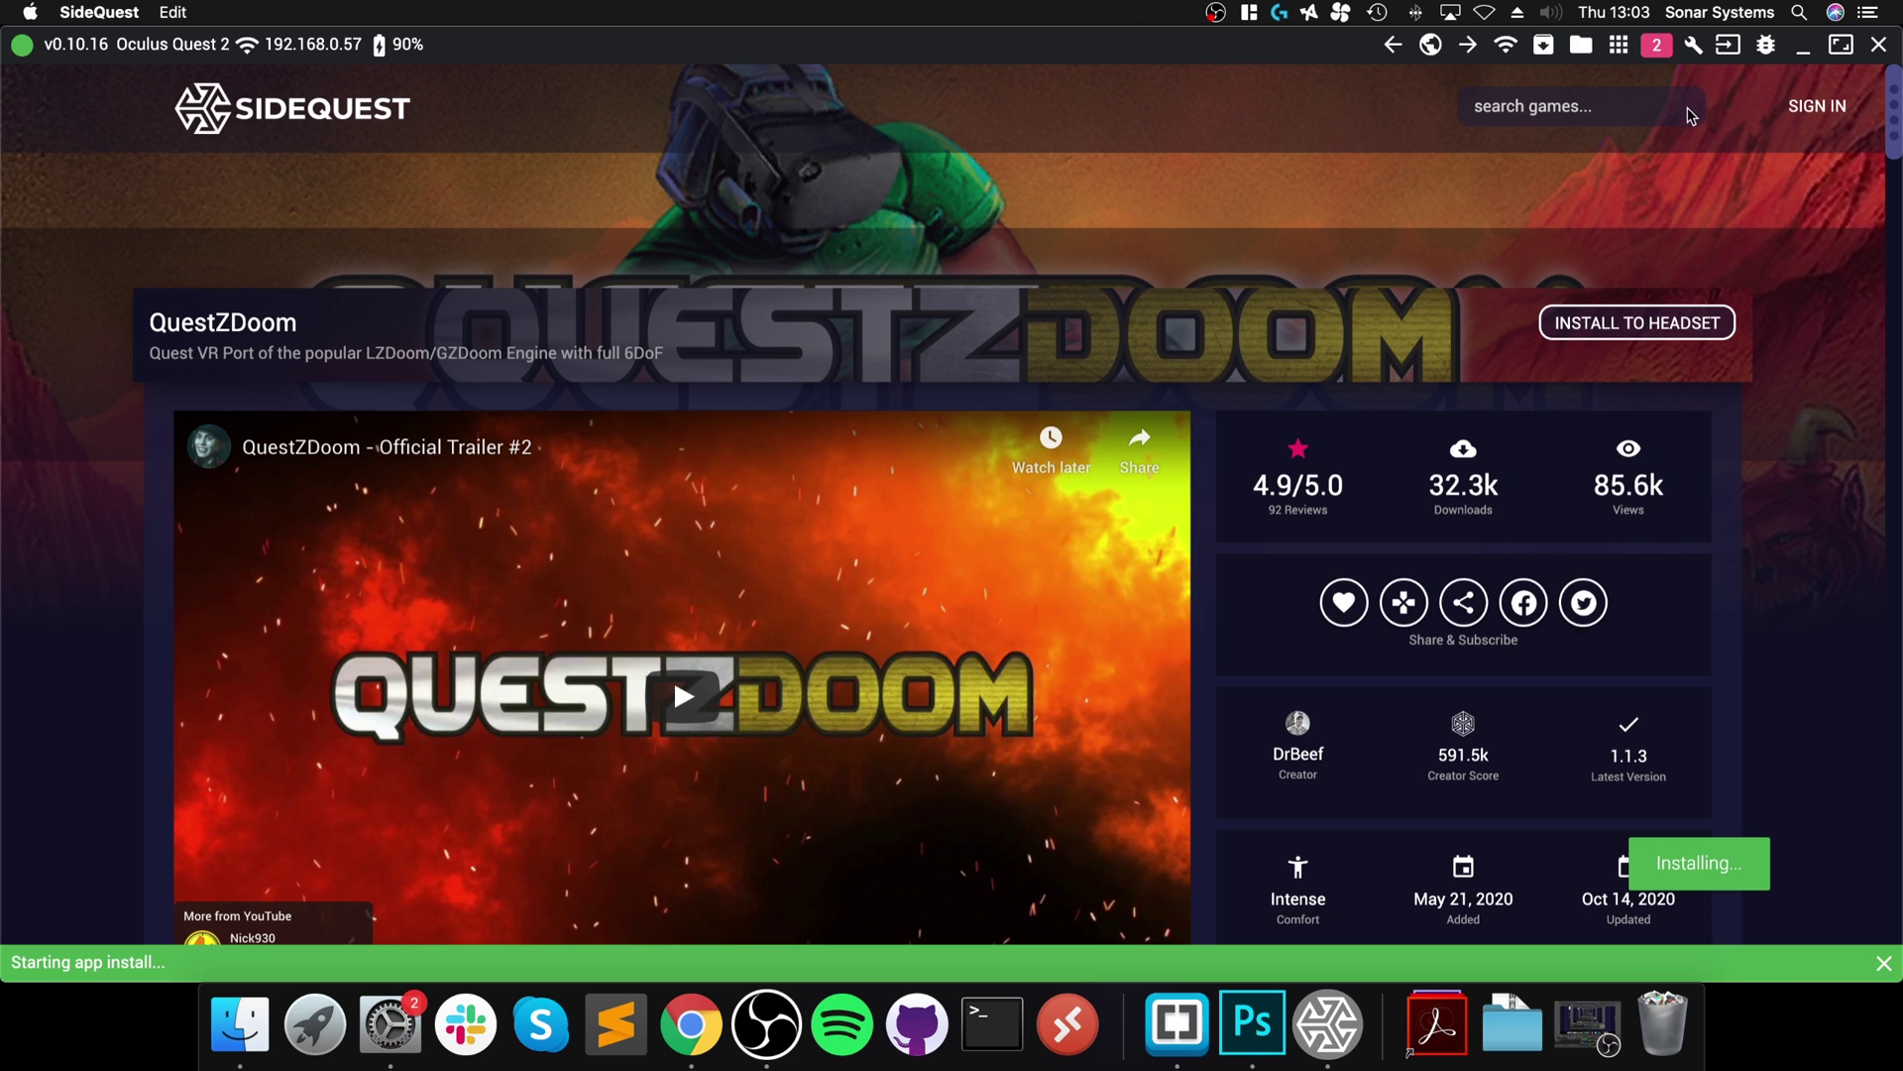
{"action": "left_click", "coordinate": [1657, 47]}
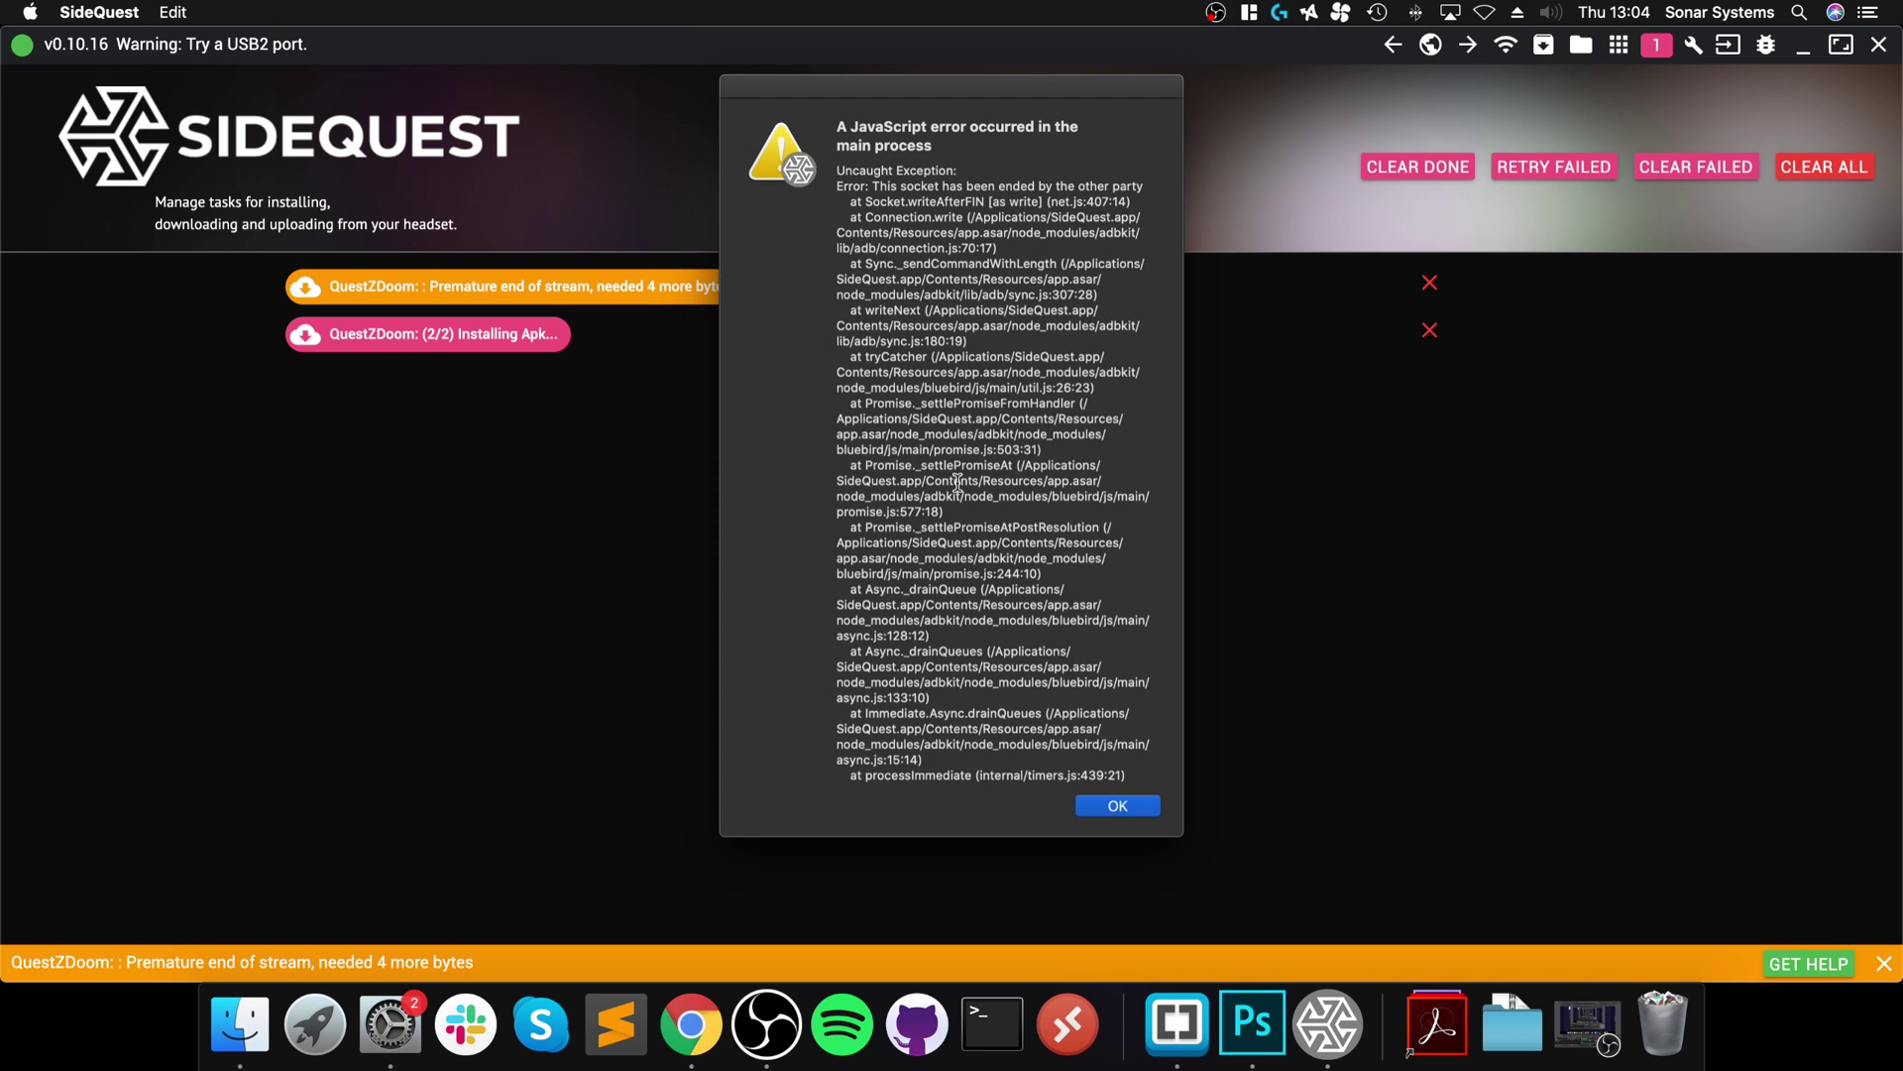
Dismiss all six JavaScript, EPIPE and stack-trace error messages
{"action": "left_click", "coordinate": [1135, 803]}
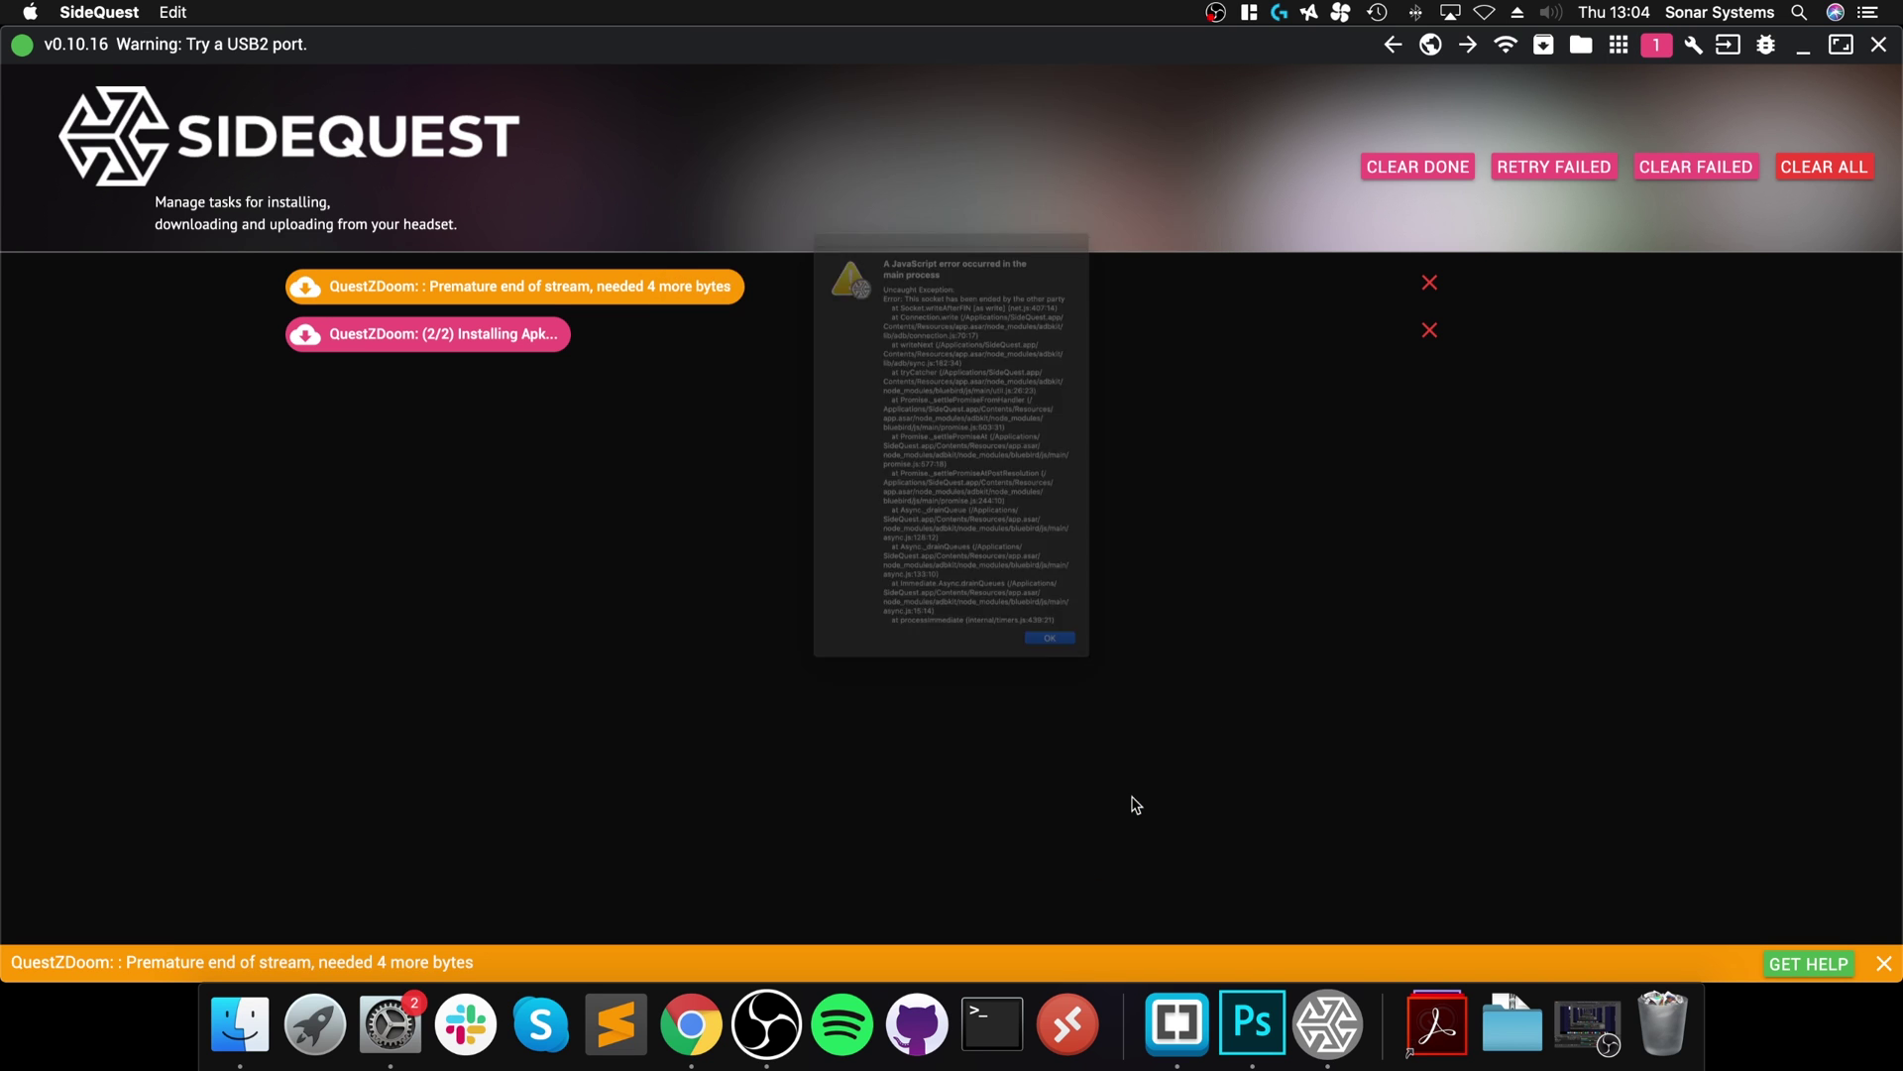
{"action": "left_click", "coordinate": [1118, 769]}
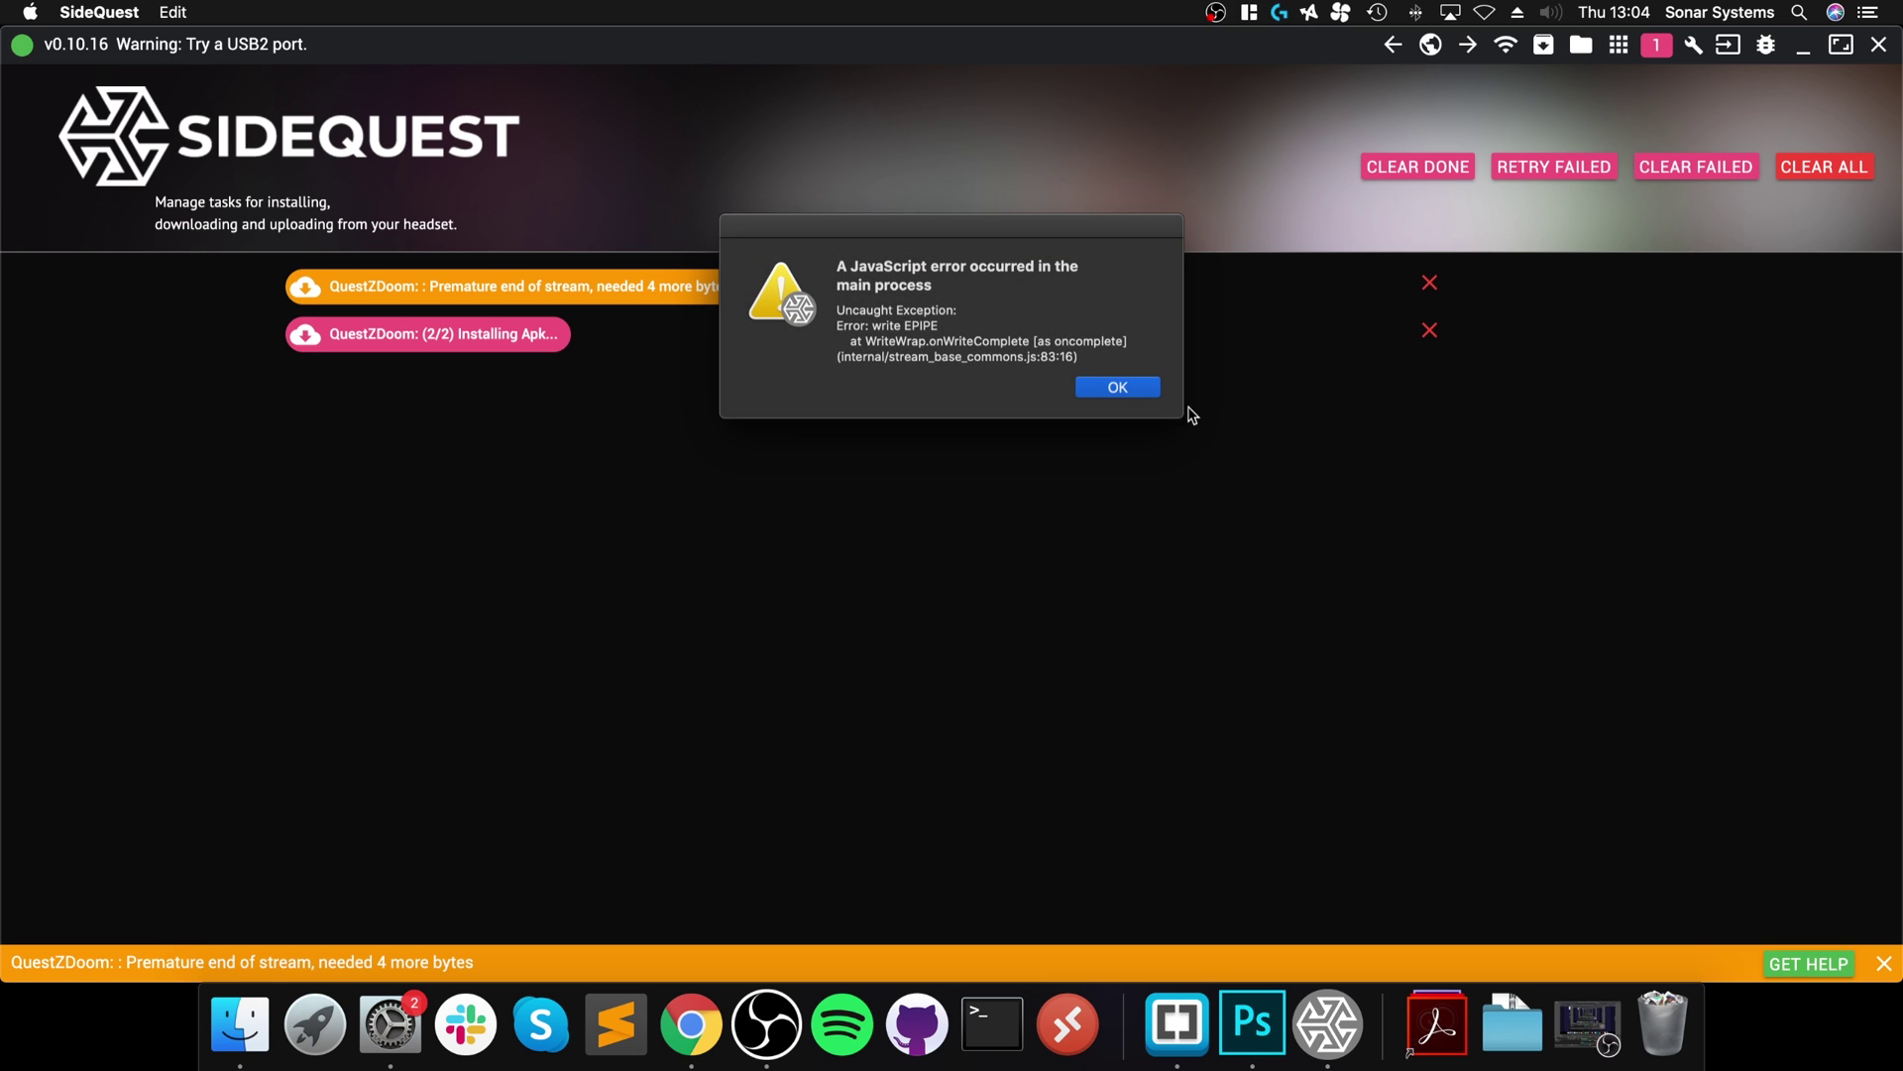
{"action": "left_click", "coordinate": [1142, 388]}
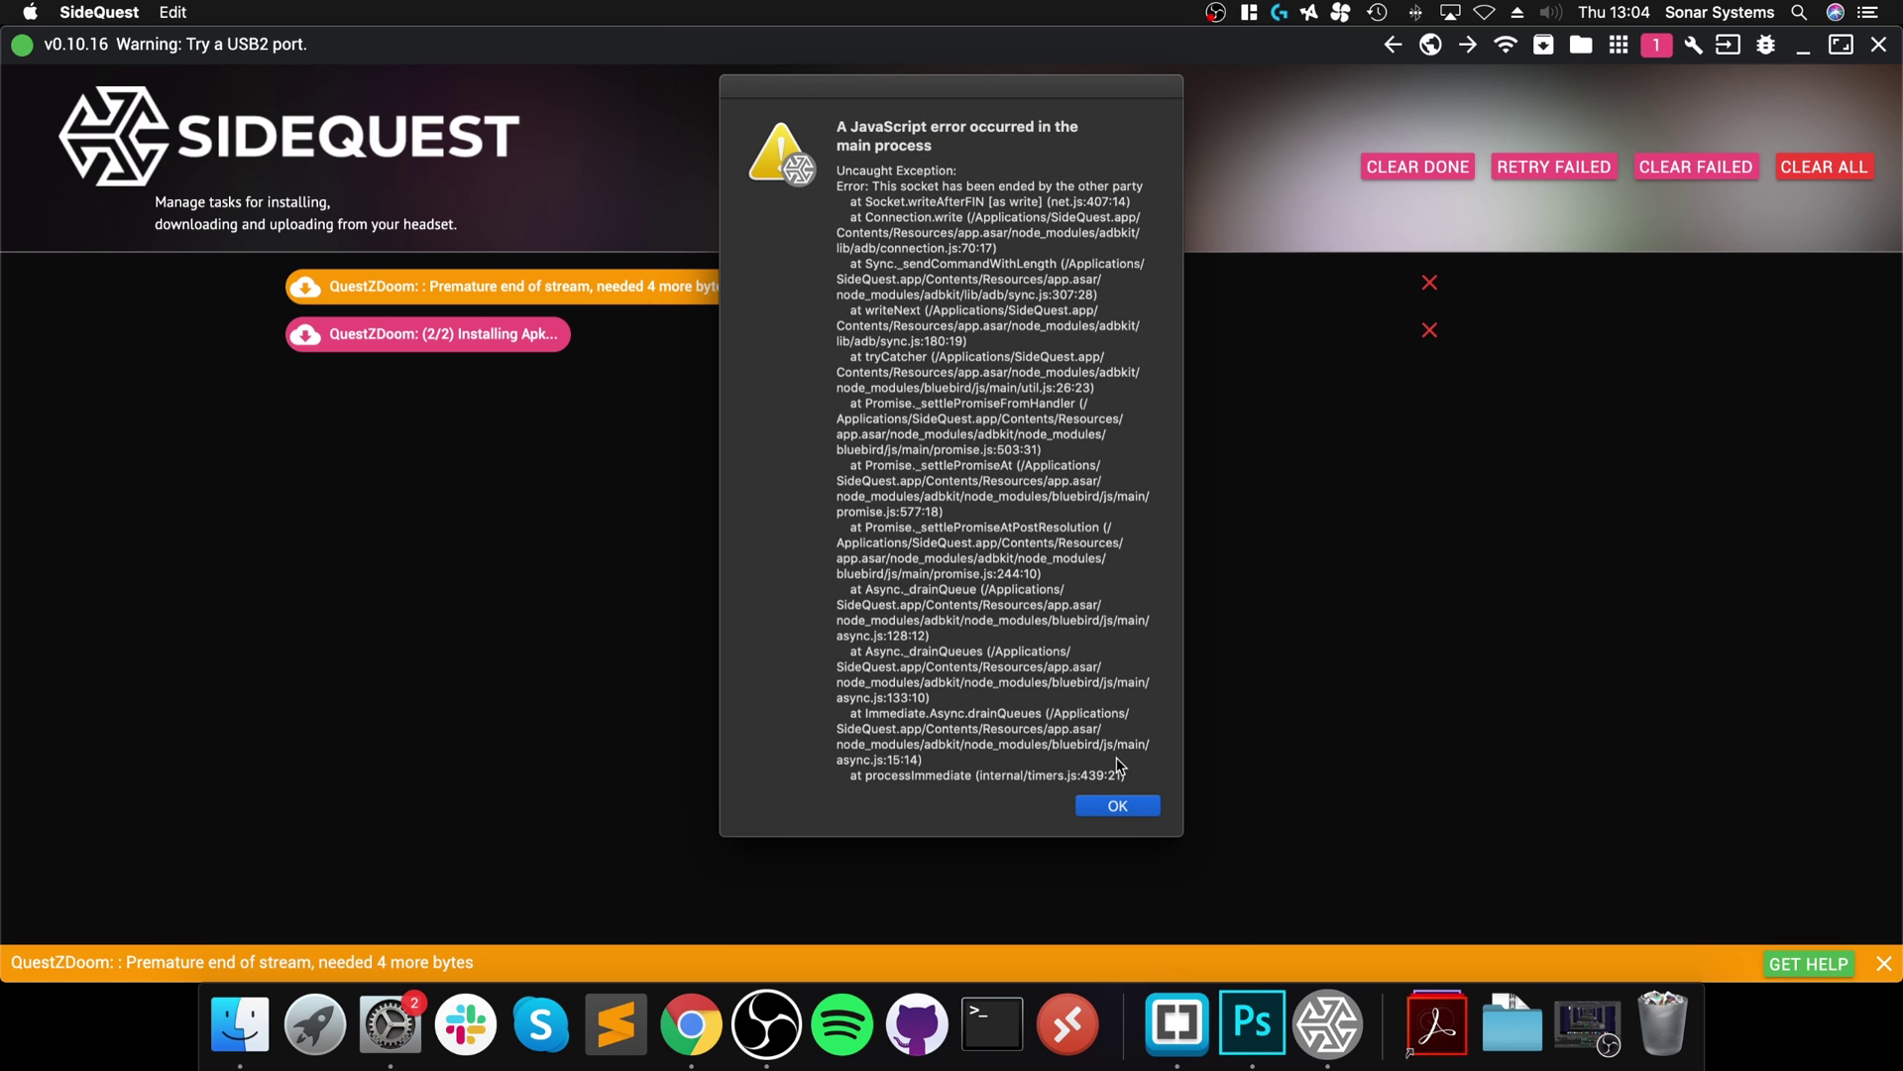
{"action": "left_click", "coordinate": [1117, 803]}
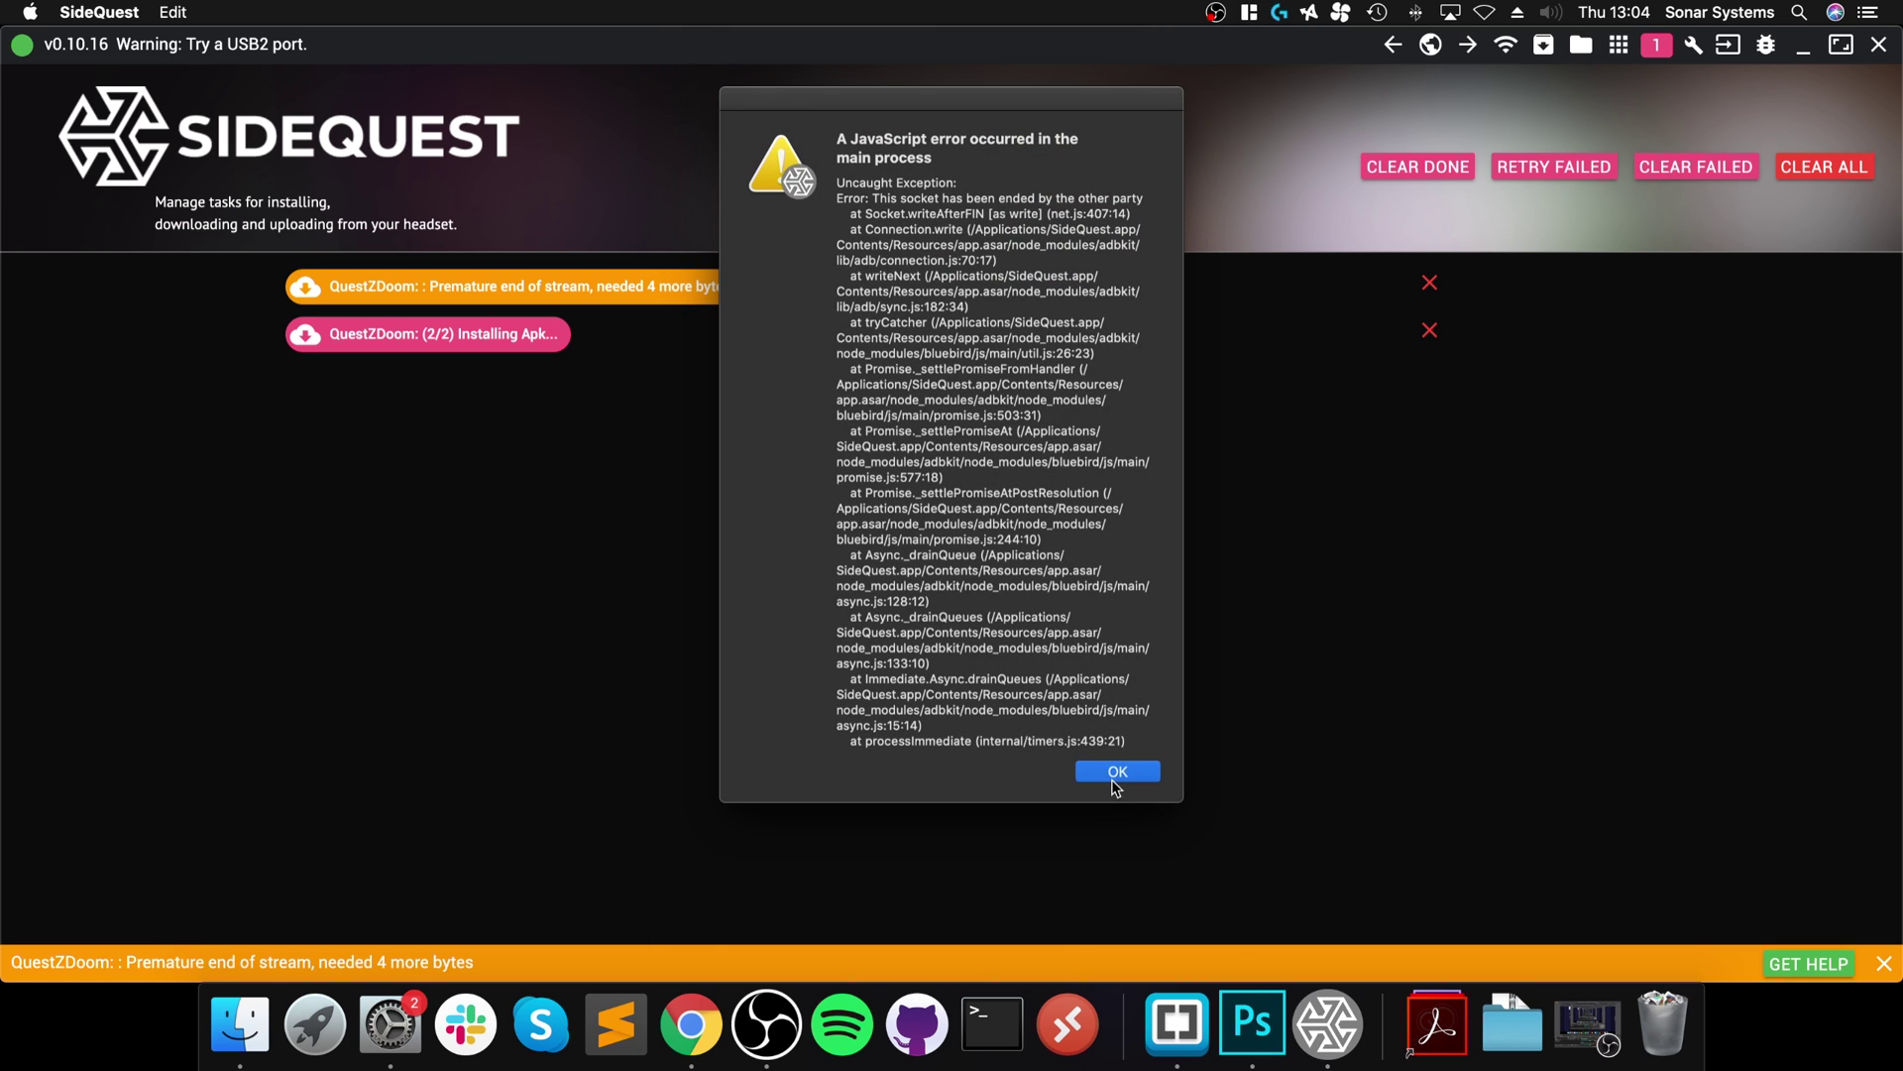
{"action": "left_click", "coordinate": [1115, 779]}
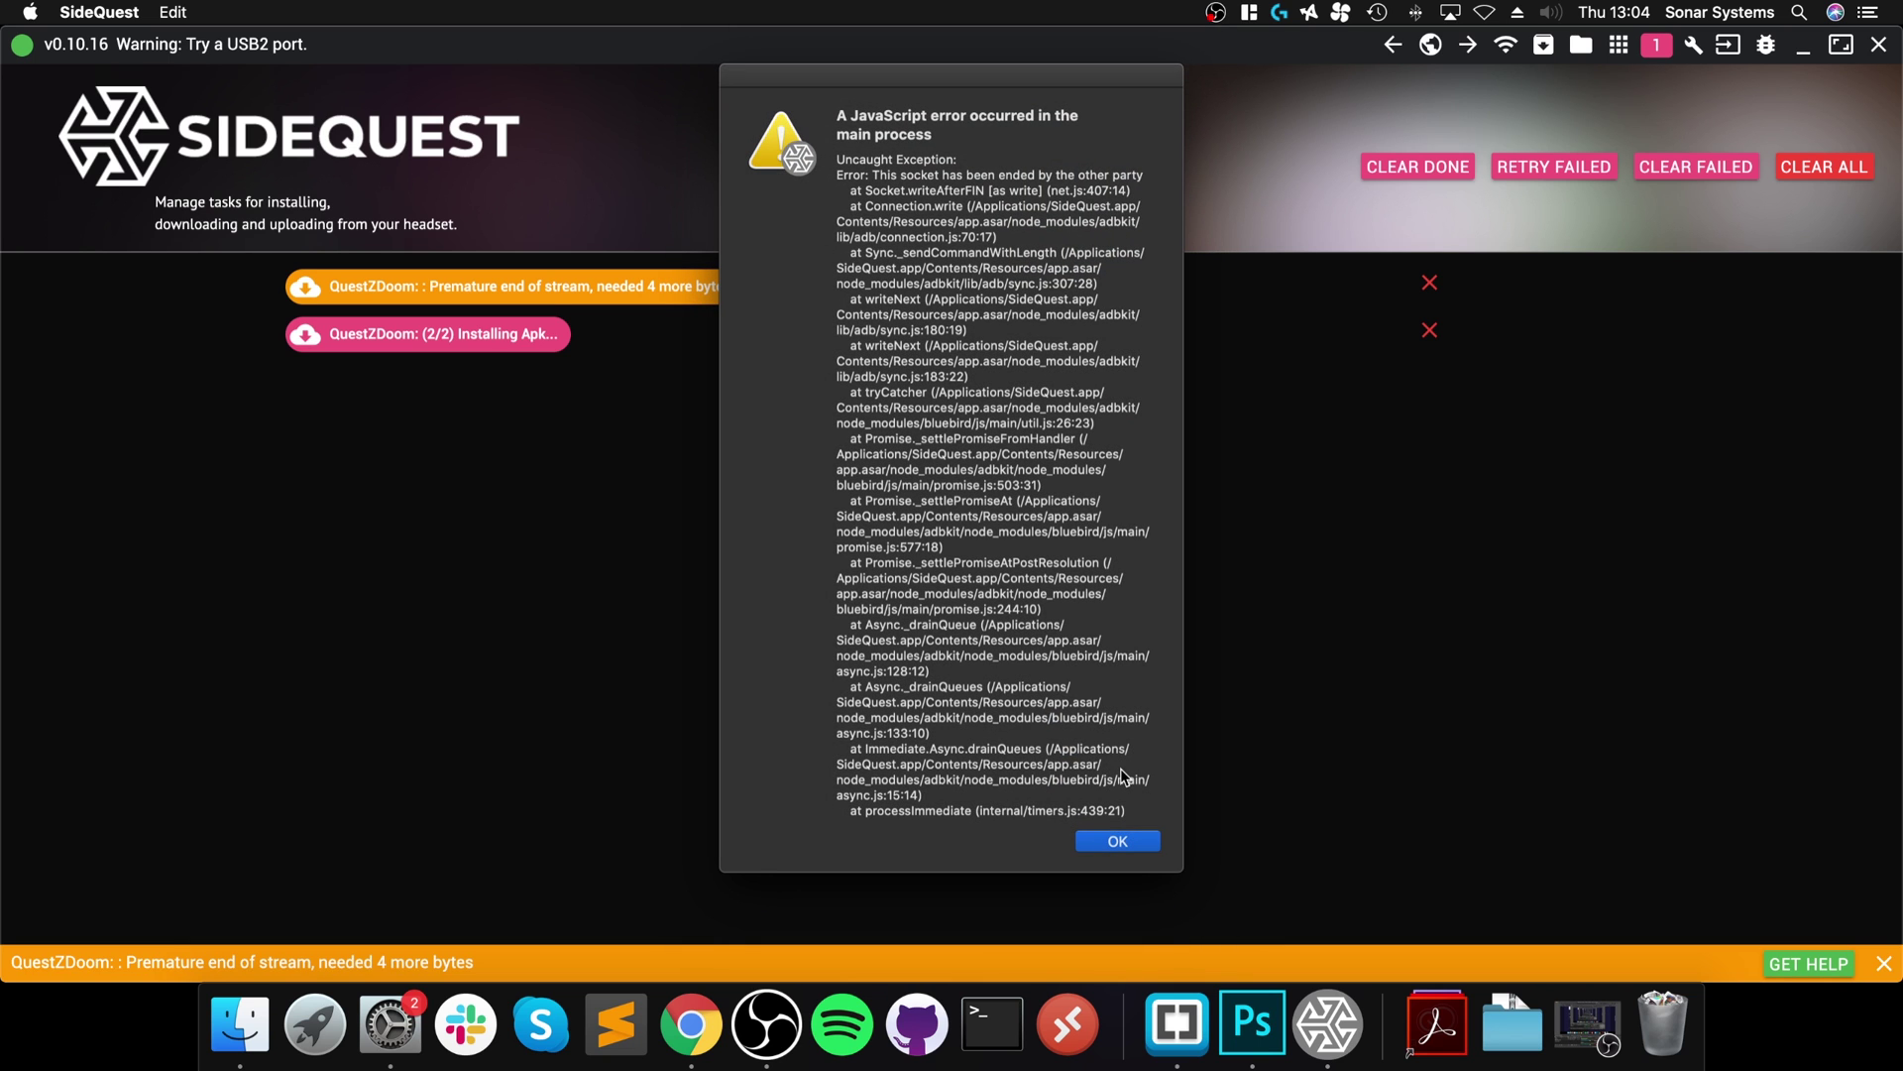
{"action": "key", "text": "Return"}
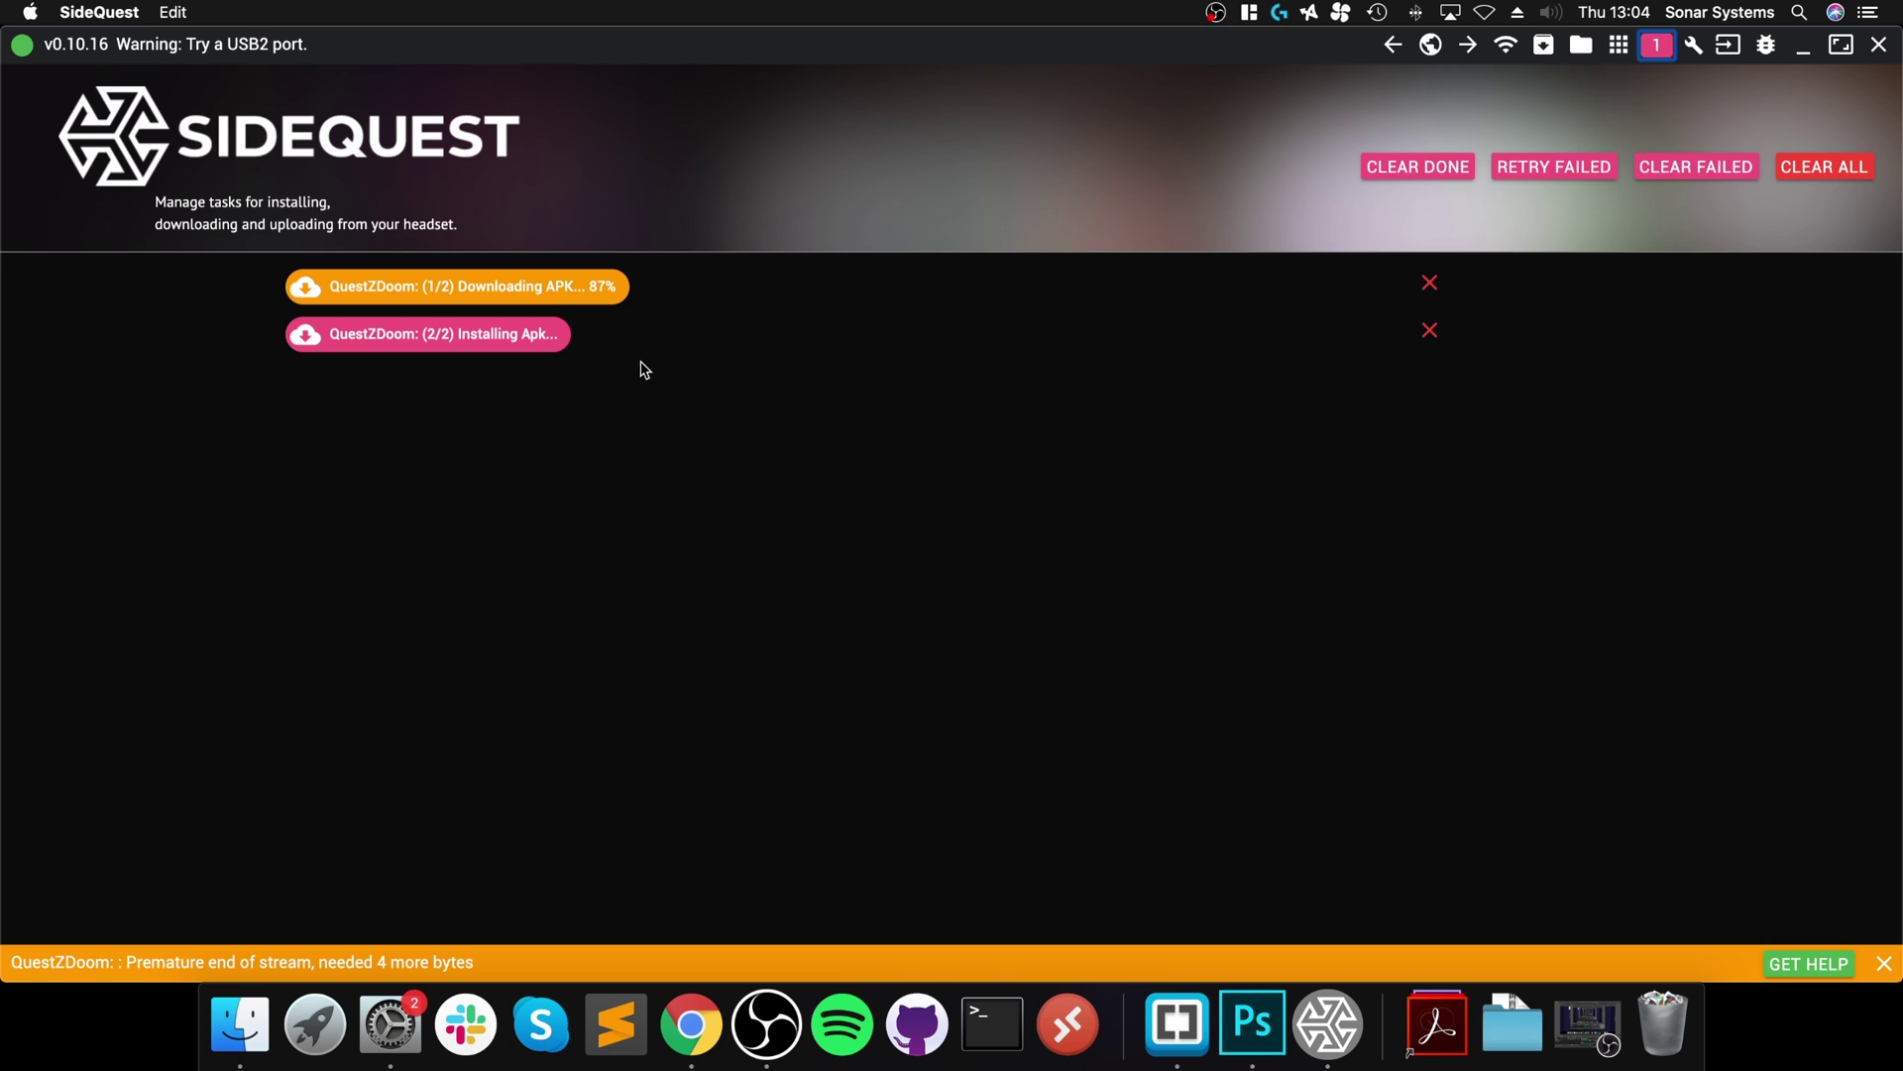
Remove the stalled QuestZDoom installing task and the failed download task
{"action": "mouse_move", "coordinate": [621, 302]}
{"action": "mouse_move", "coordinate": [501, 335]}
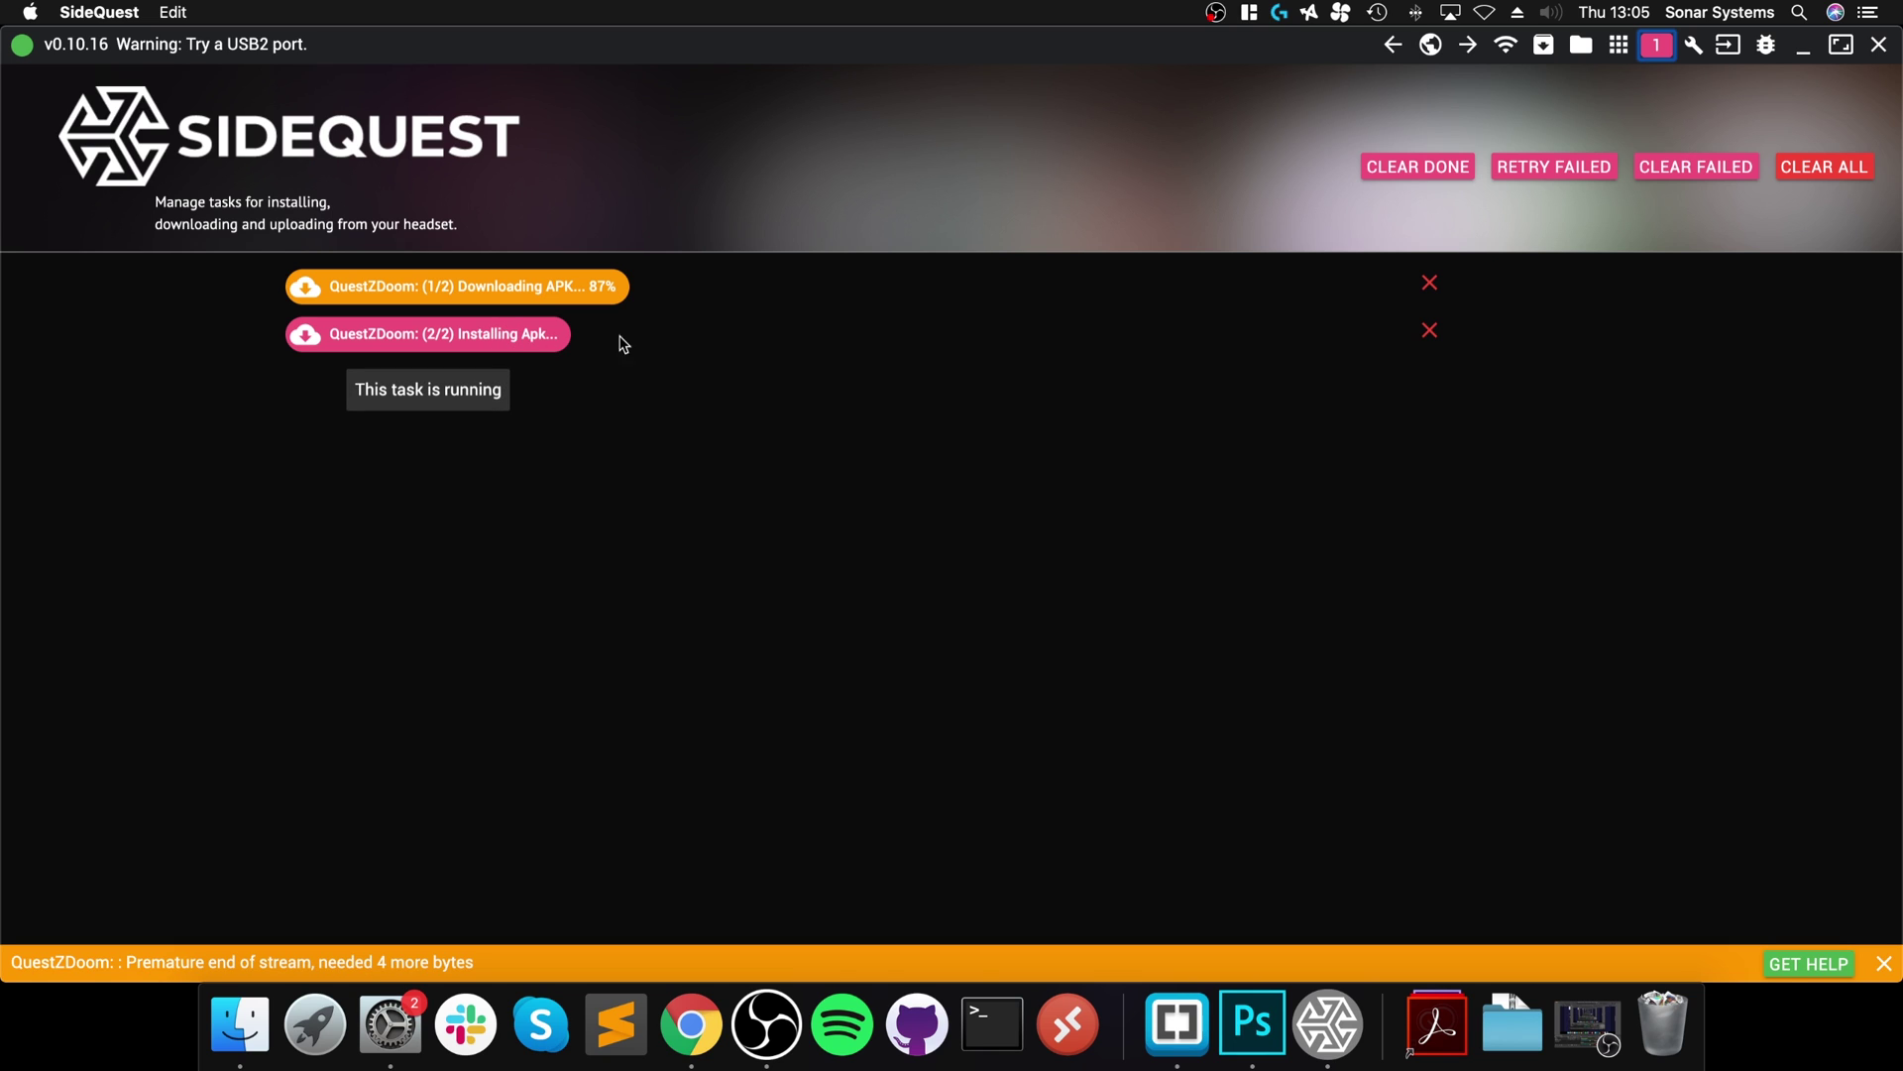
{"action": "left_click", "coordinate": [29, 12]}
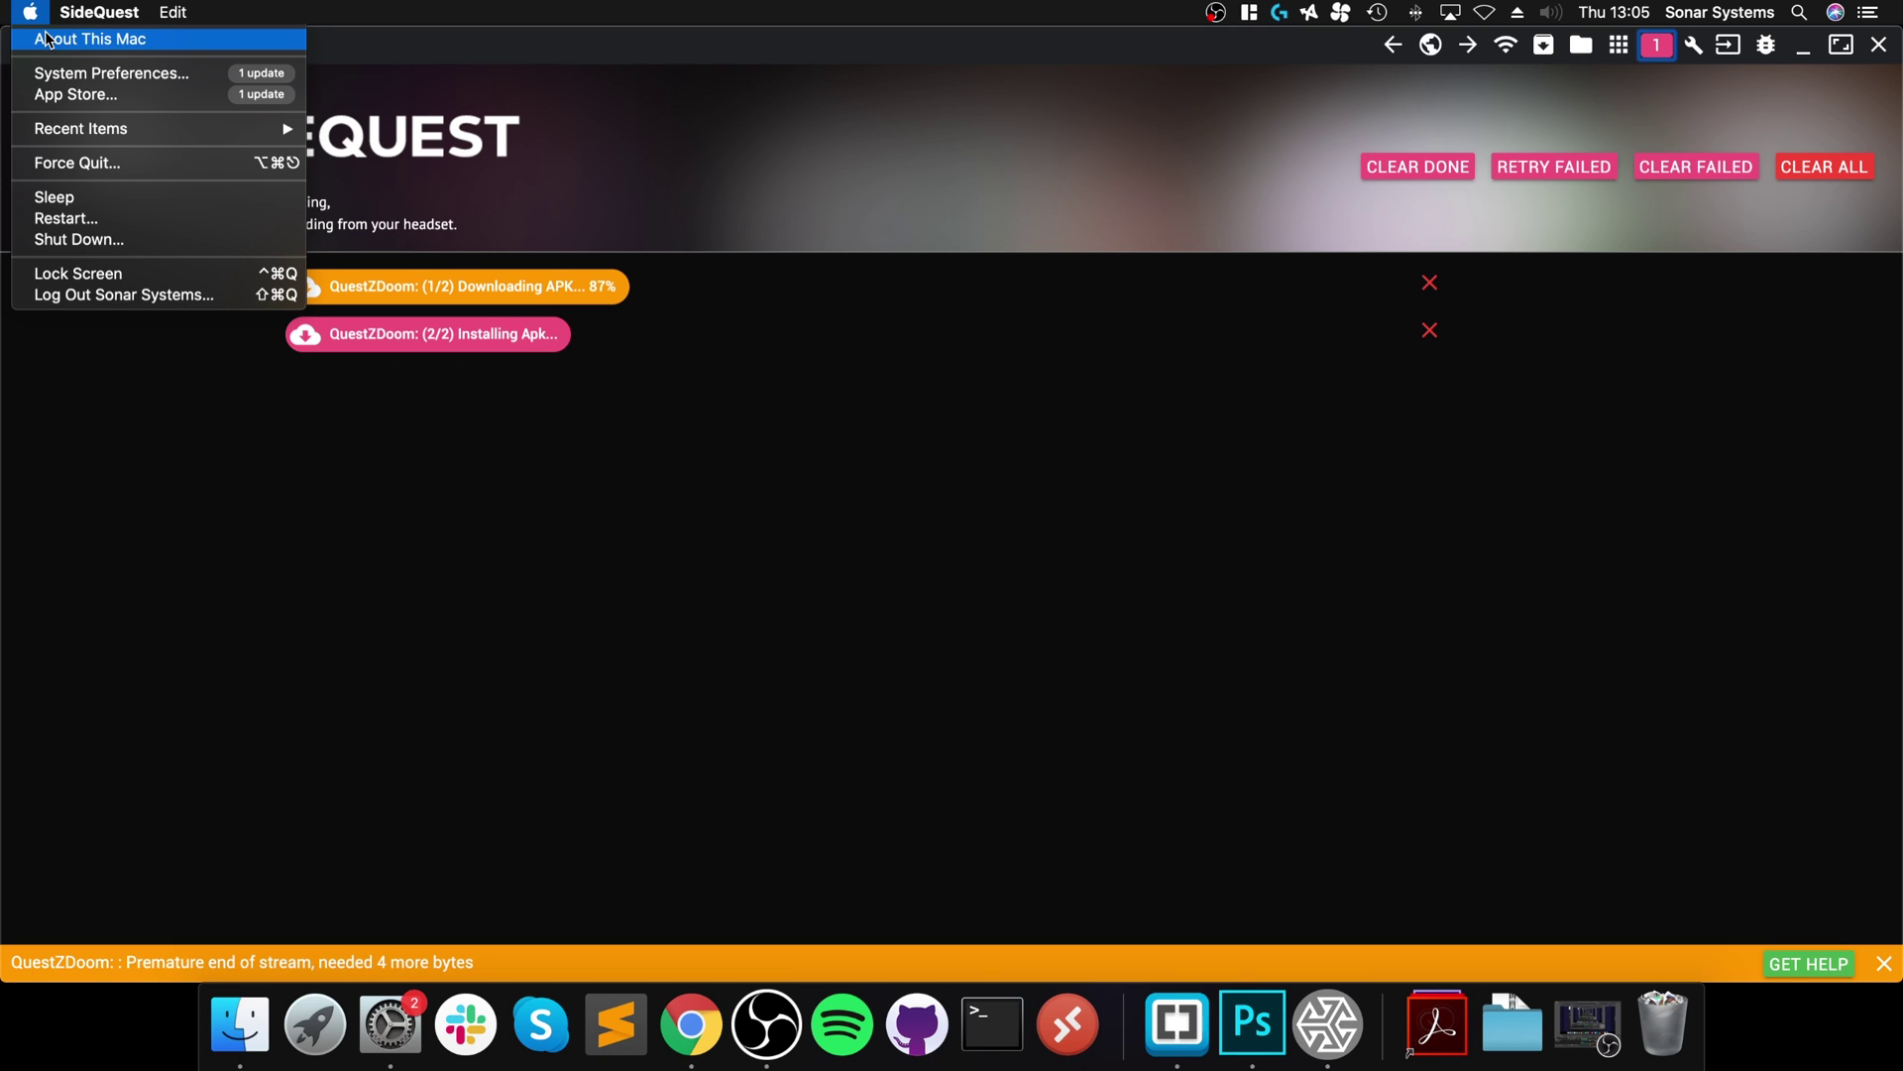
{"action": "left_click", "coordinate": [632, 567]}
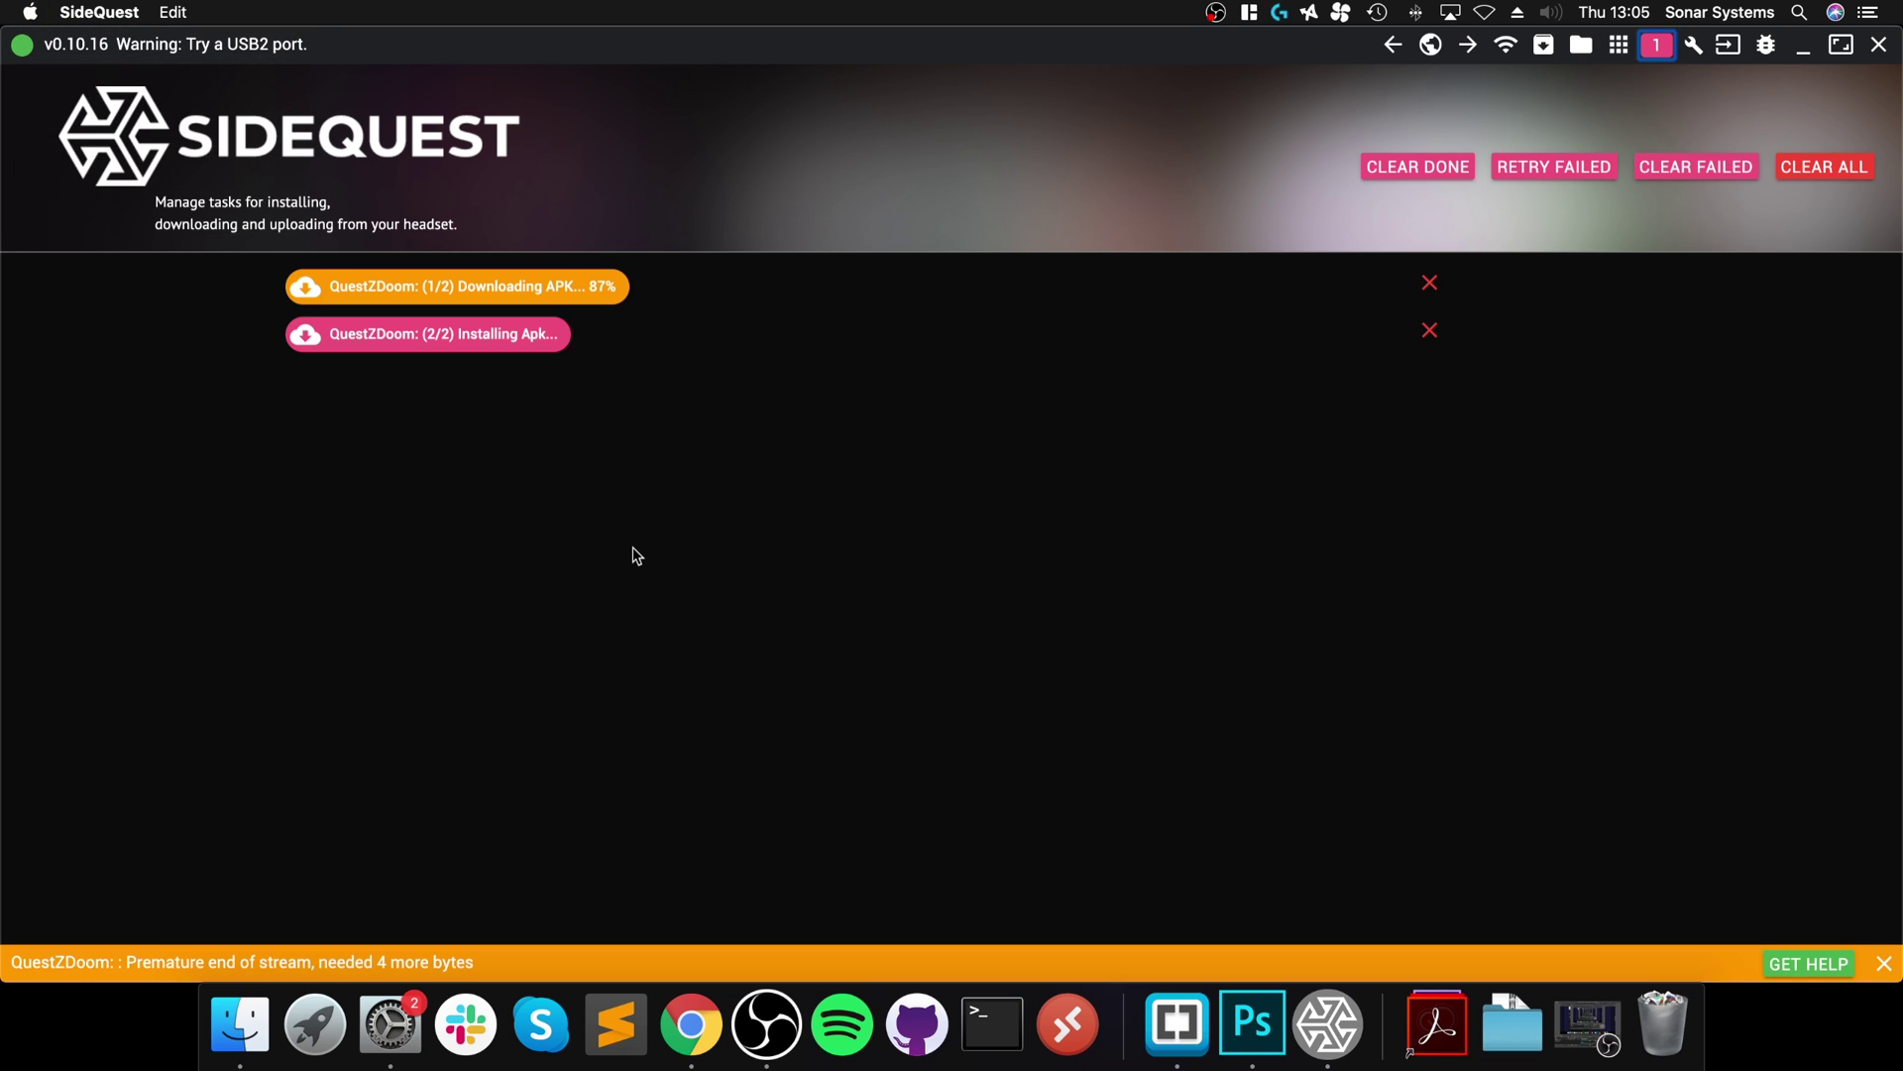
{"action": "left_click", "coordinate": [1429, 333]}
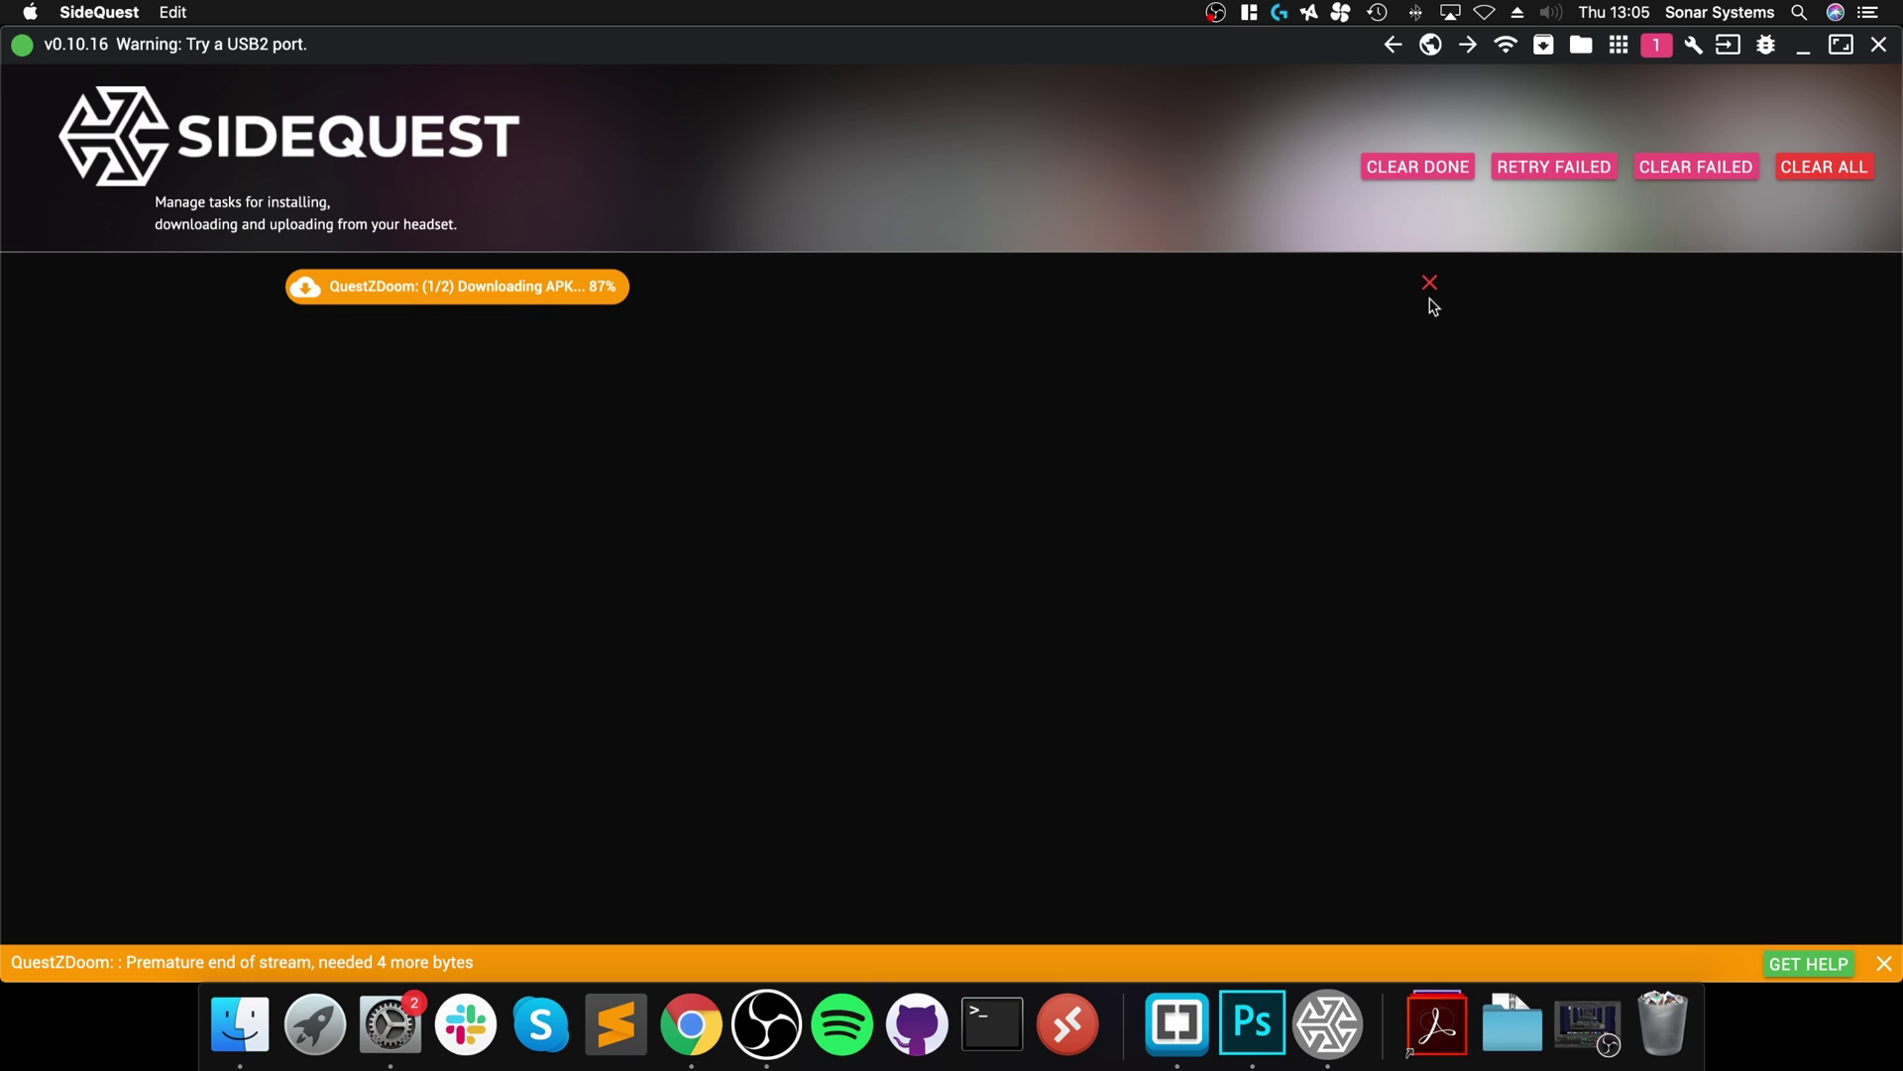
{"action": "left_click", "coordinate": [1430, 282]}
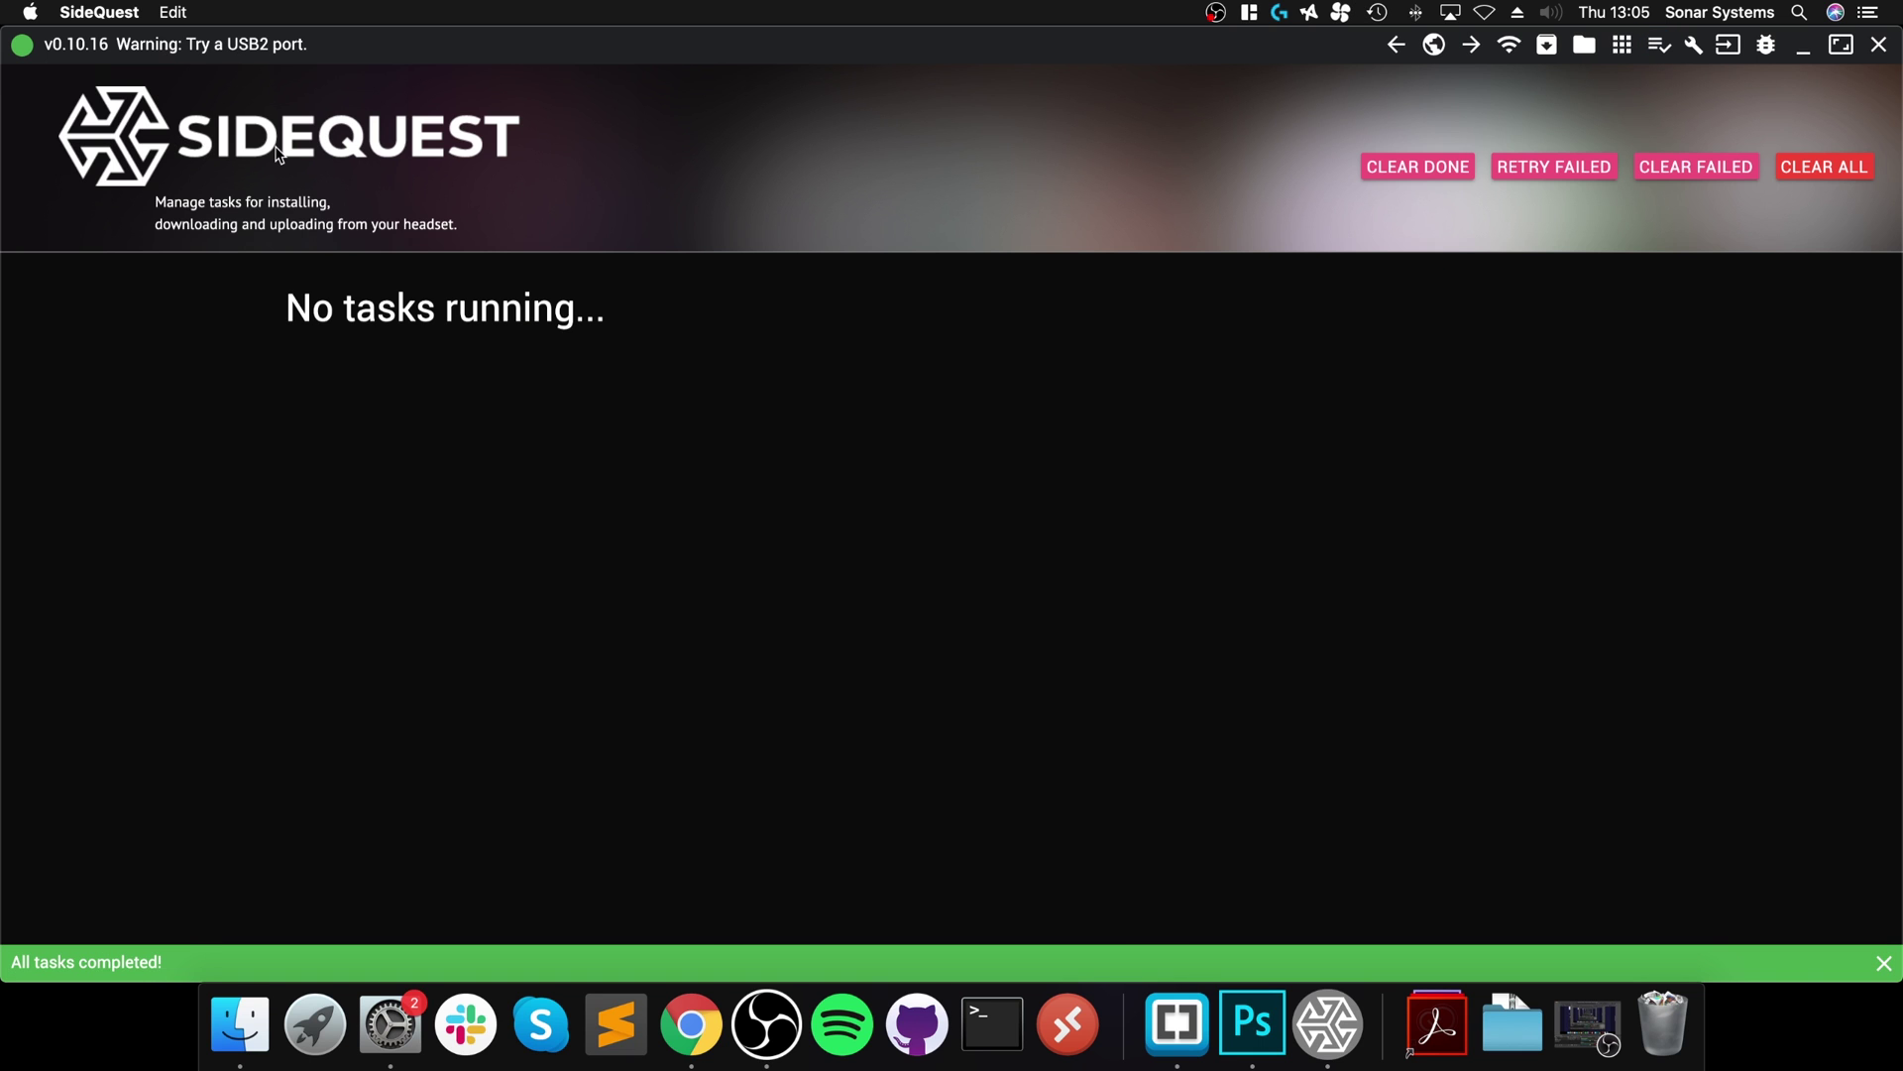
Return to the SideQuest home page via the globe navigation menu
{"action": "left_click", "coordinate": [199, 146]}
{"action": "scroll", "coordinate": [545, 508], "scroll_direction": "down", "scroll_amount": 6}
{"action": "scroll", "coordinate": [546, 508], "scroll_direction": "up", "scroll_amount": 10}
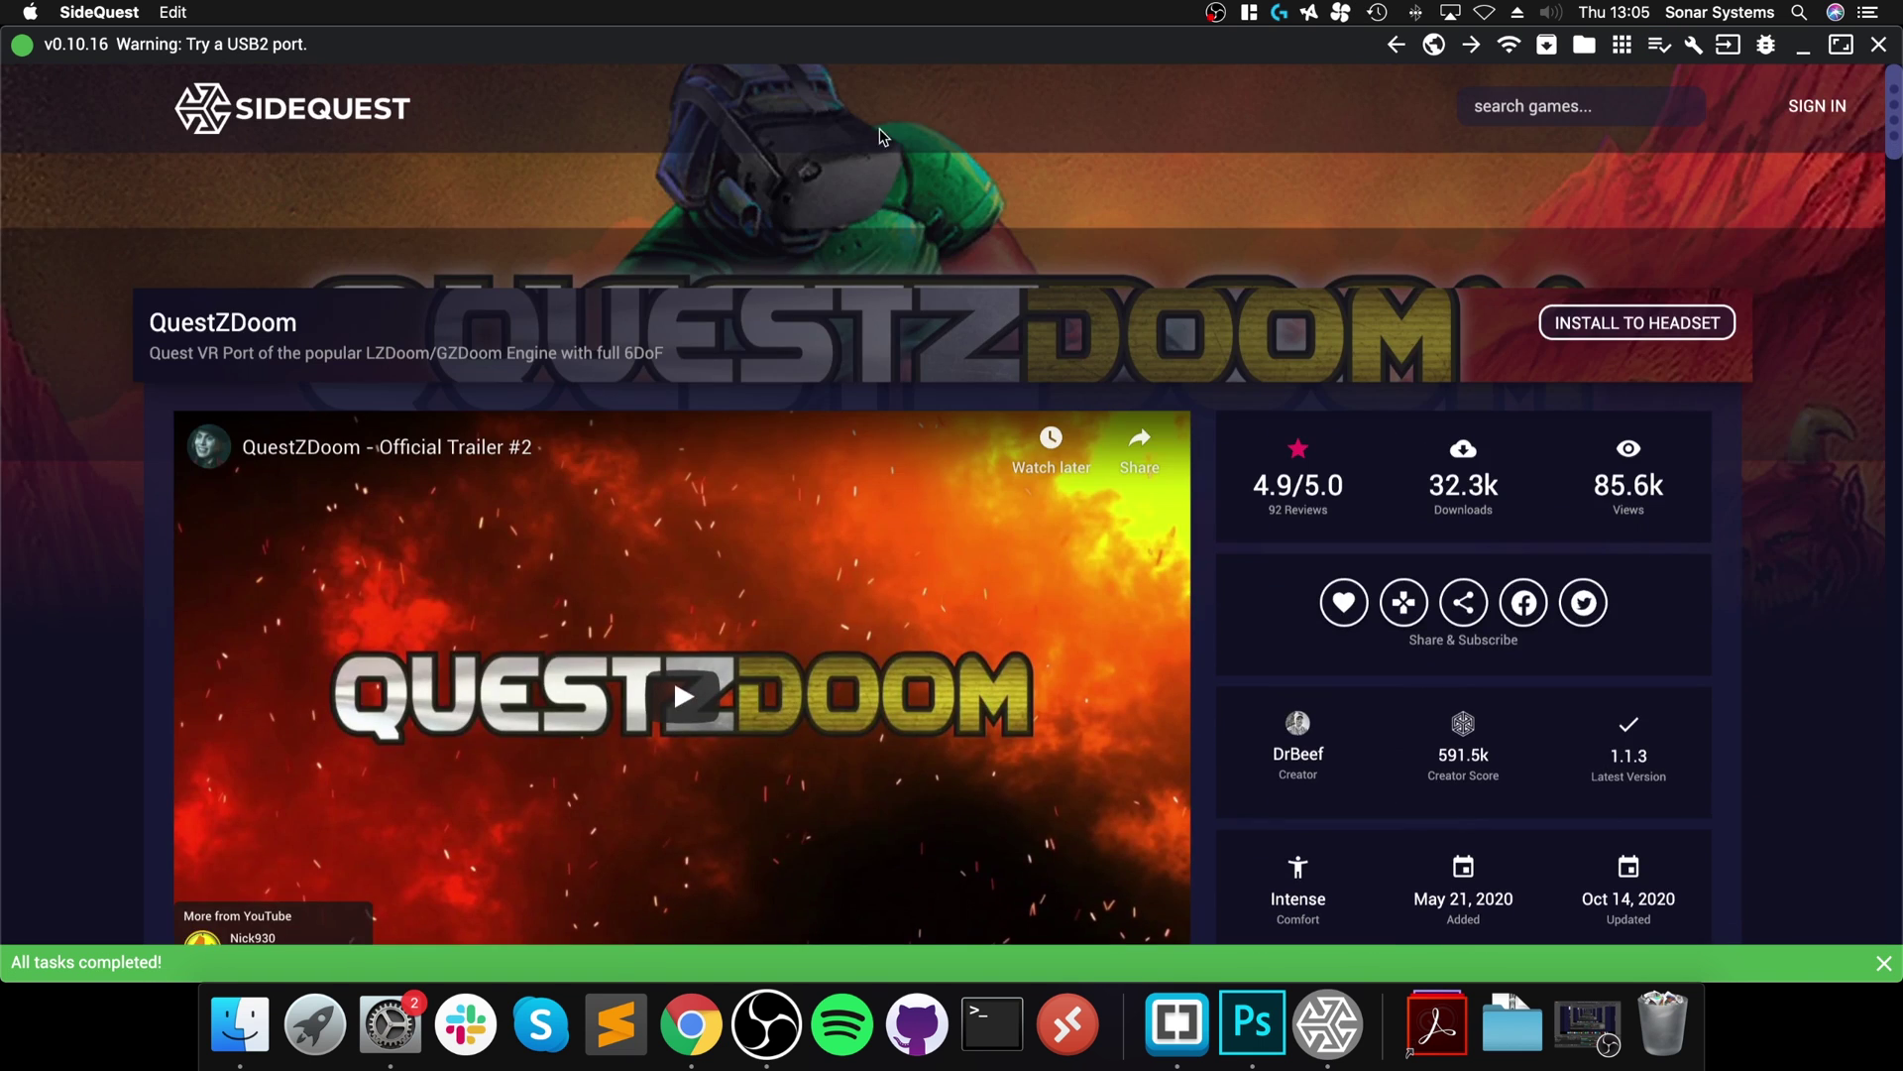
{"action": "left_click", "coordinate": [1434, 45]}
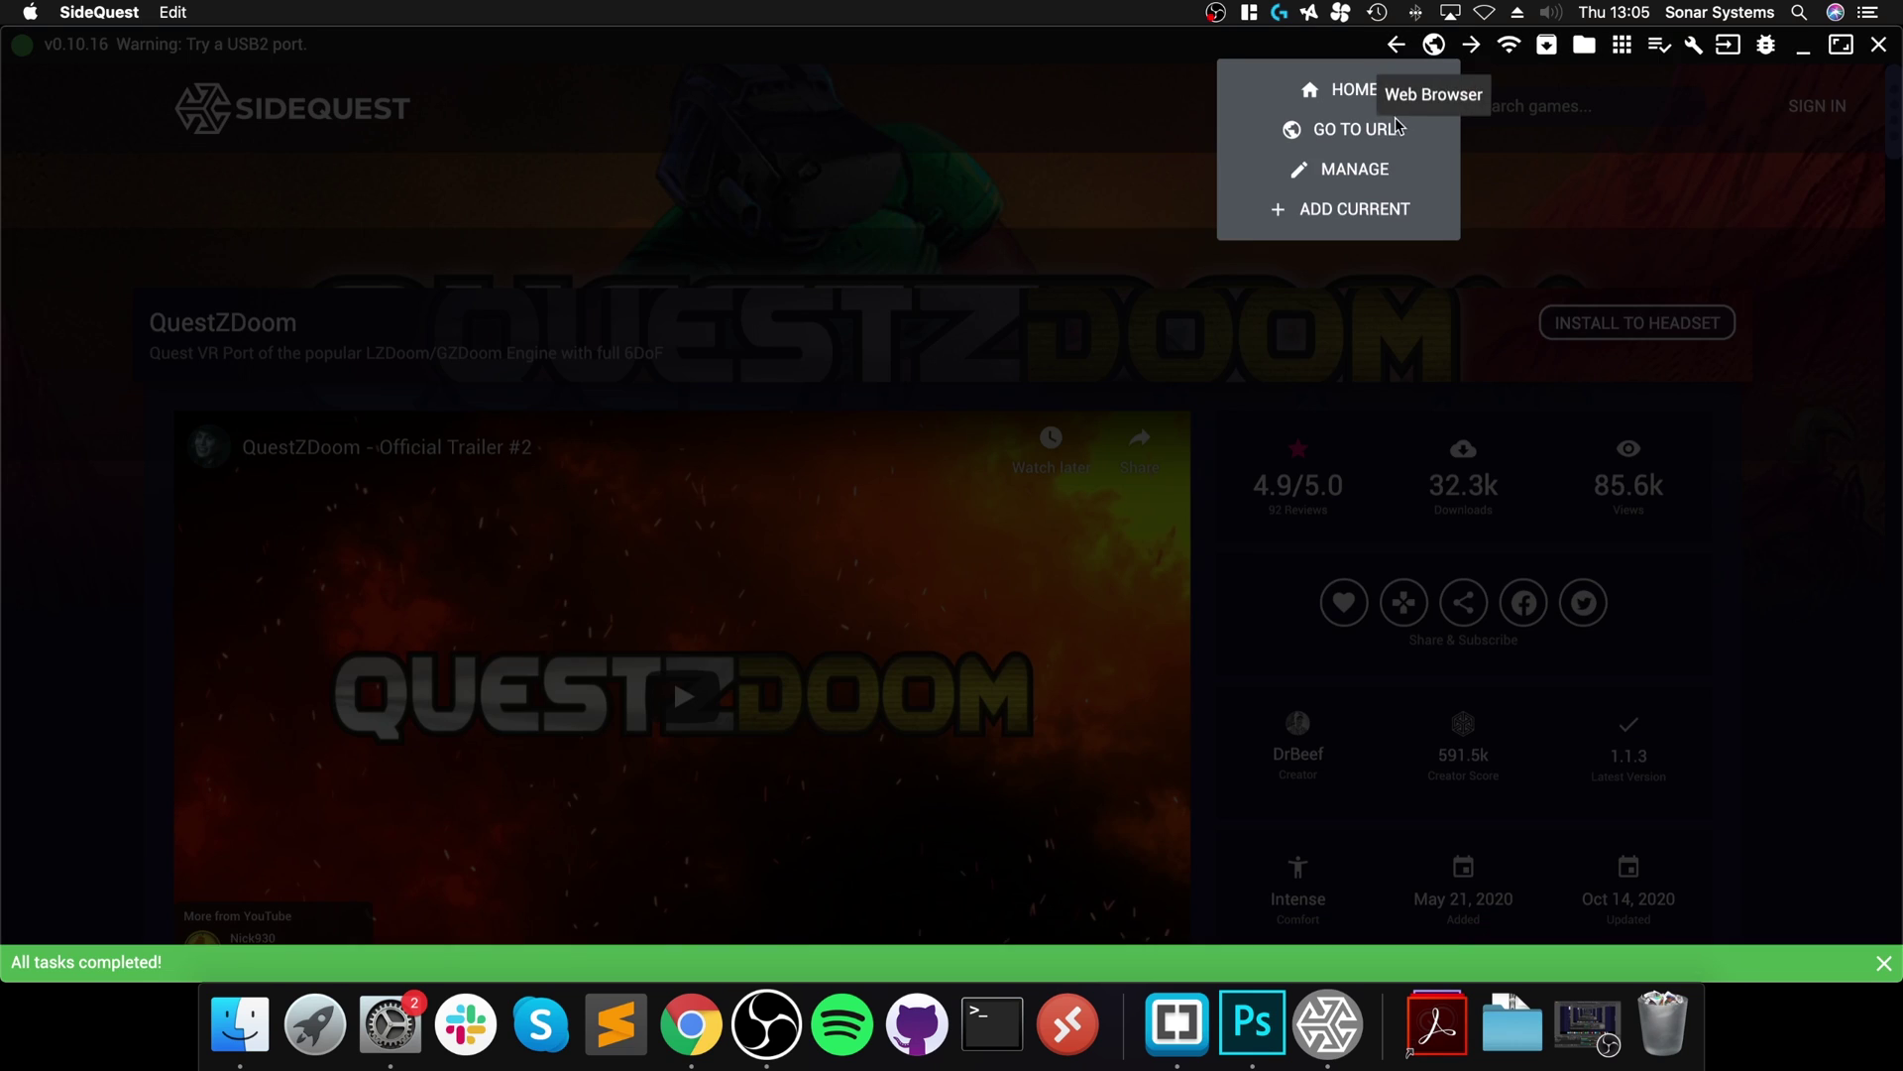
{"action": "left_click", "coordinate": [1350, 90]}
Open Lambda1VR from the game grid and try installing it to the headset
{"action": "scroll", "coordinate": [436, 327], "scroll_direction": "down", "scroll_amount": 4}
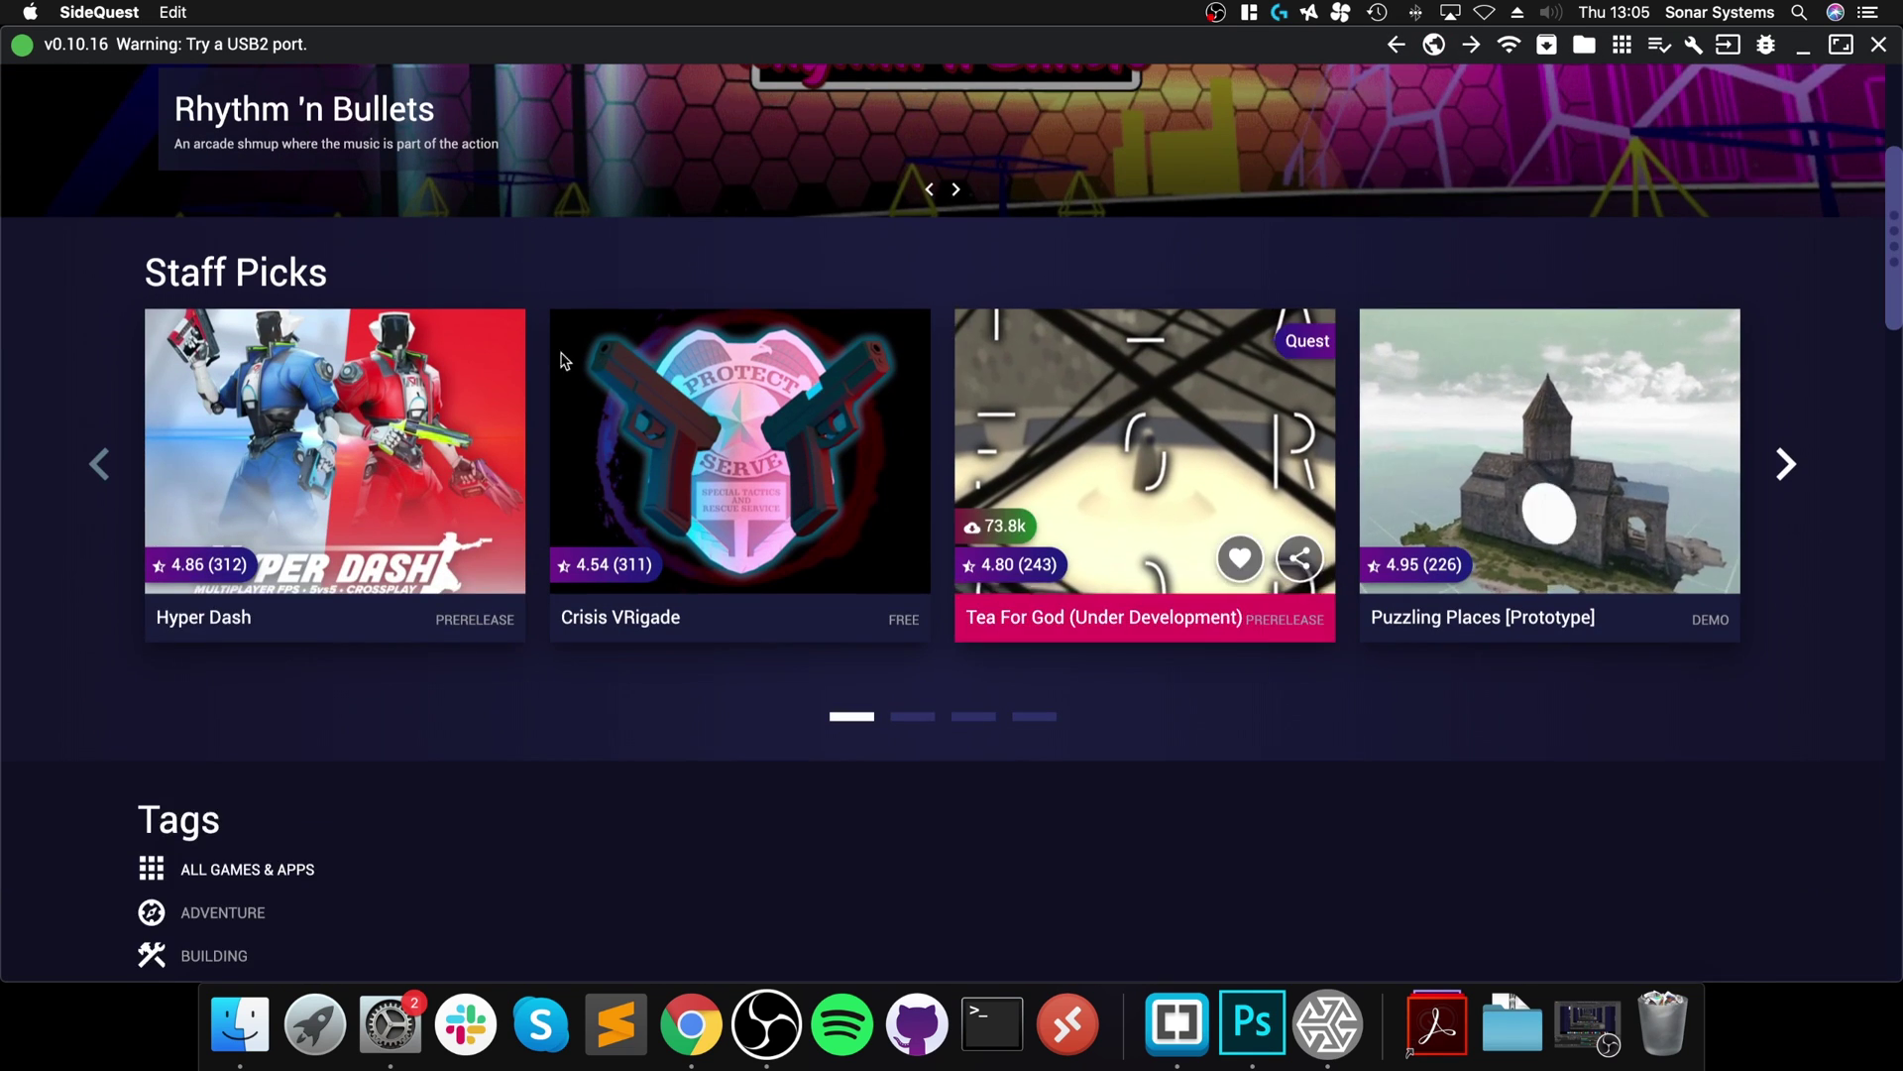
{"action": "scroll", "coordinate": [747, 579], "scroll_direction": "down", "scroll_amount": 3}
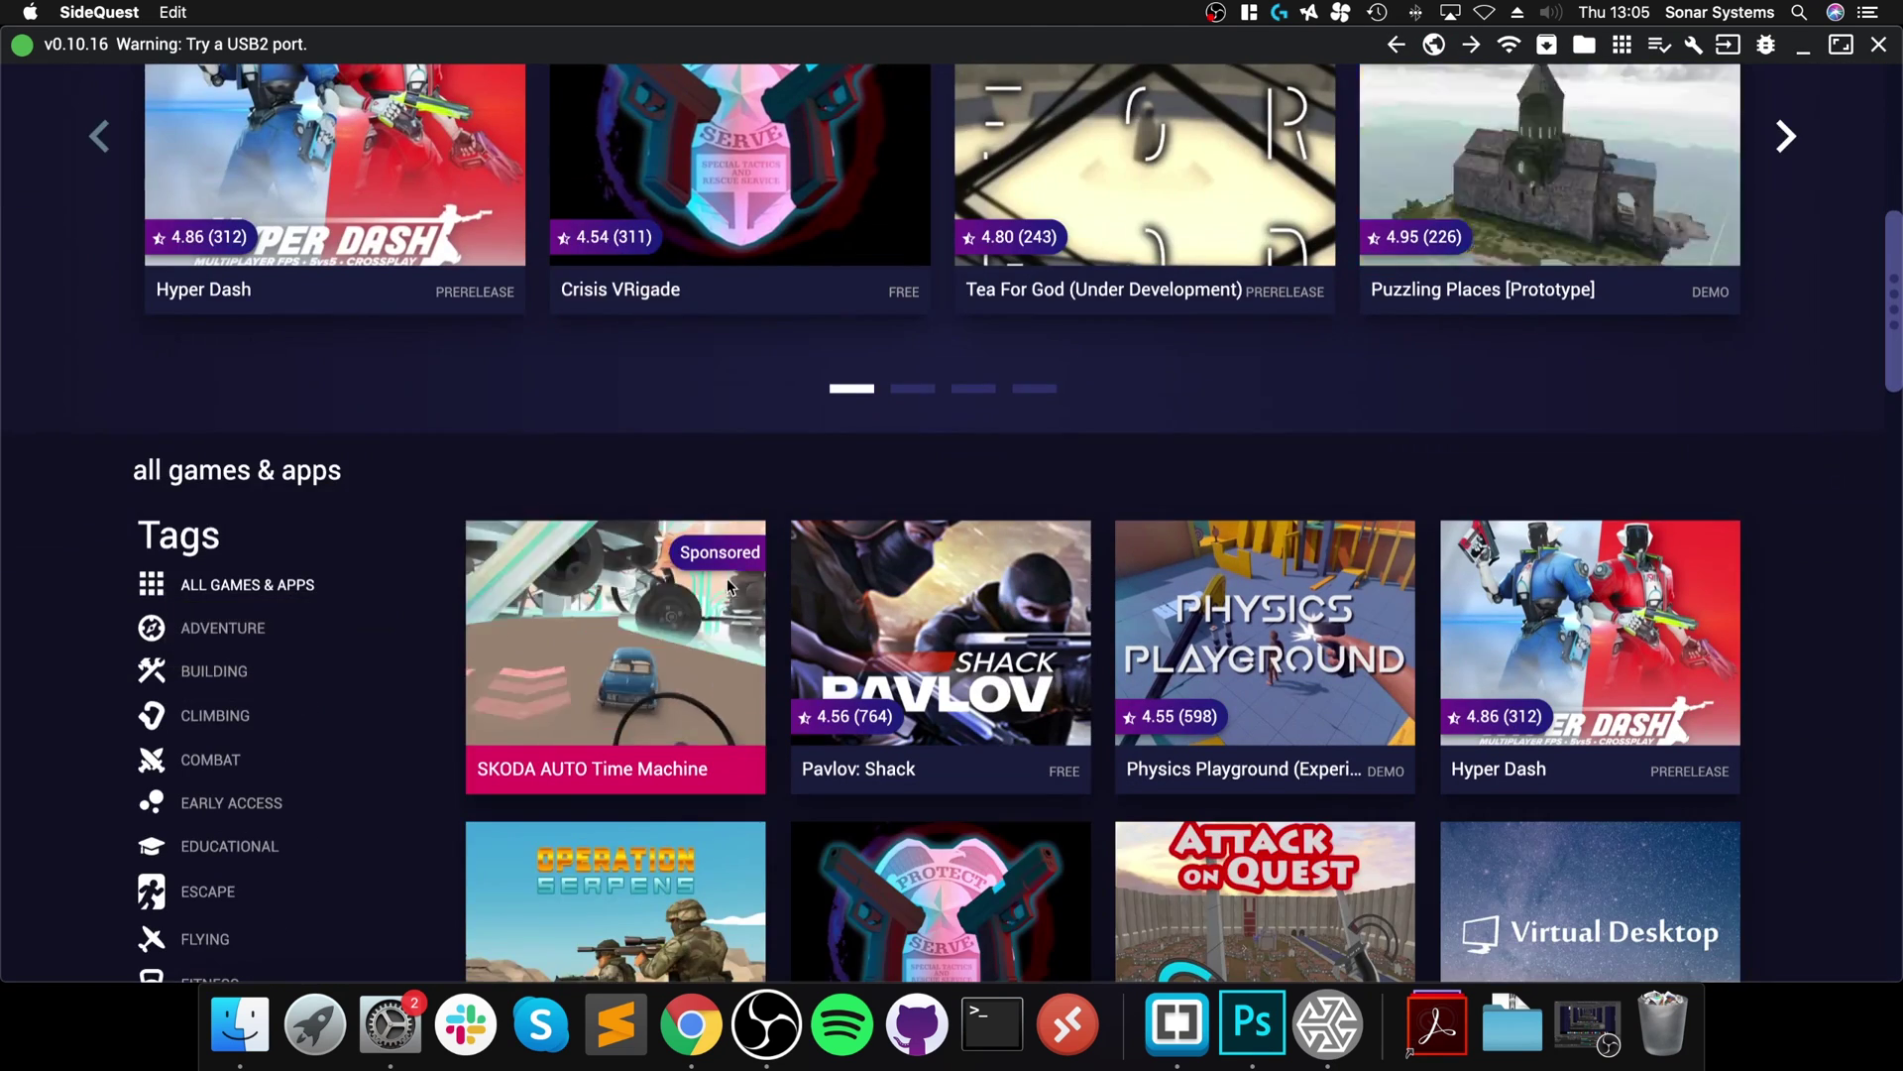
{"action": "scroll", "coordinate": [755, 587], "scroll_direction": "down", "scroll_amount": 3}
{"action": "scroll", "coordinate": [922, 615], "scroll_direction": "down", "scroll_amount": 9}
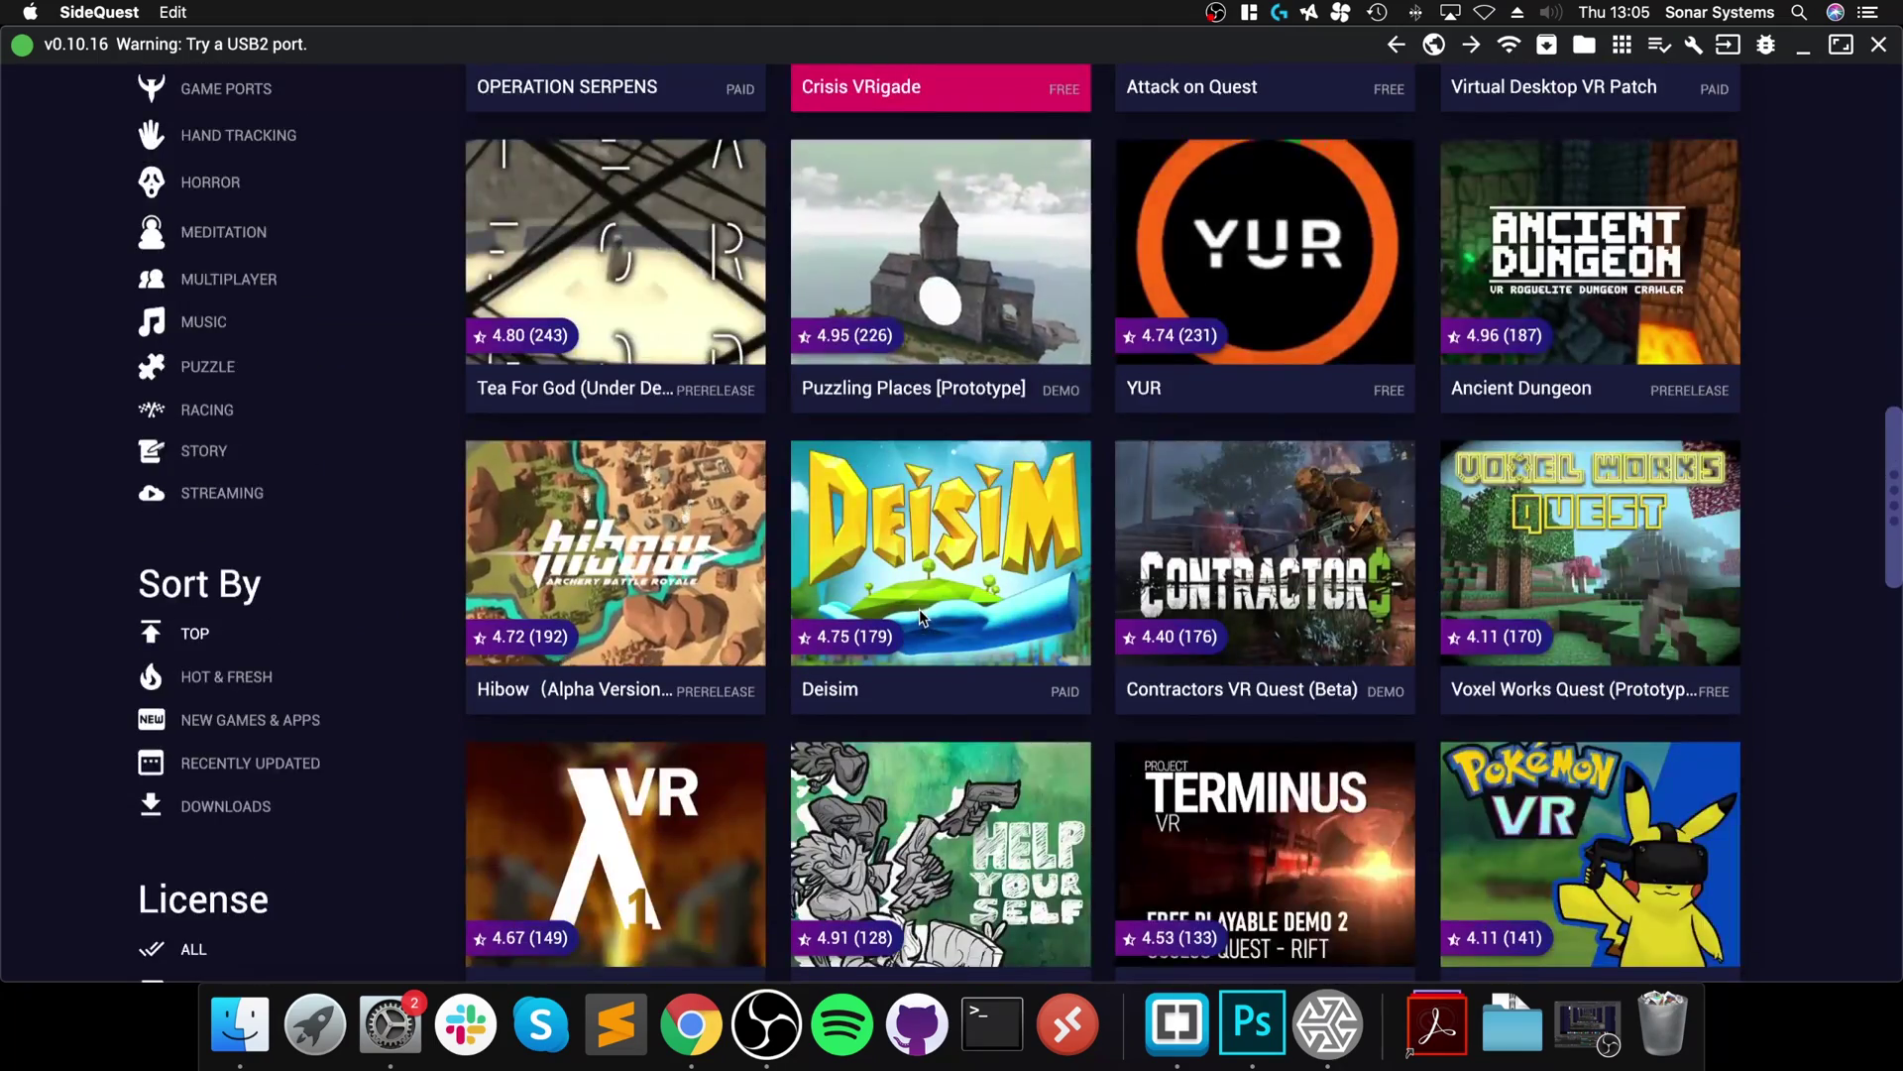
{"action": "scroll", "coordinate": [919, 608], "scroll_direction": "down", "scroll_amount": 7}
{"action": "left_click", "coordinate": [737, 518]}
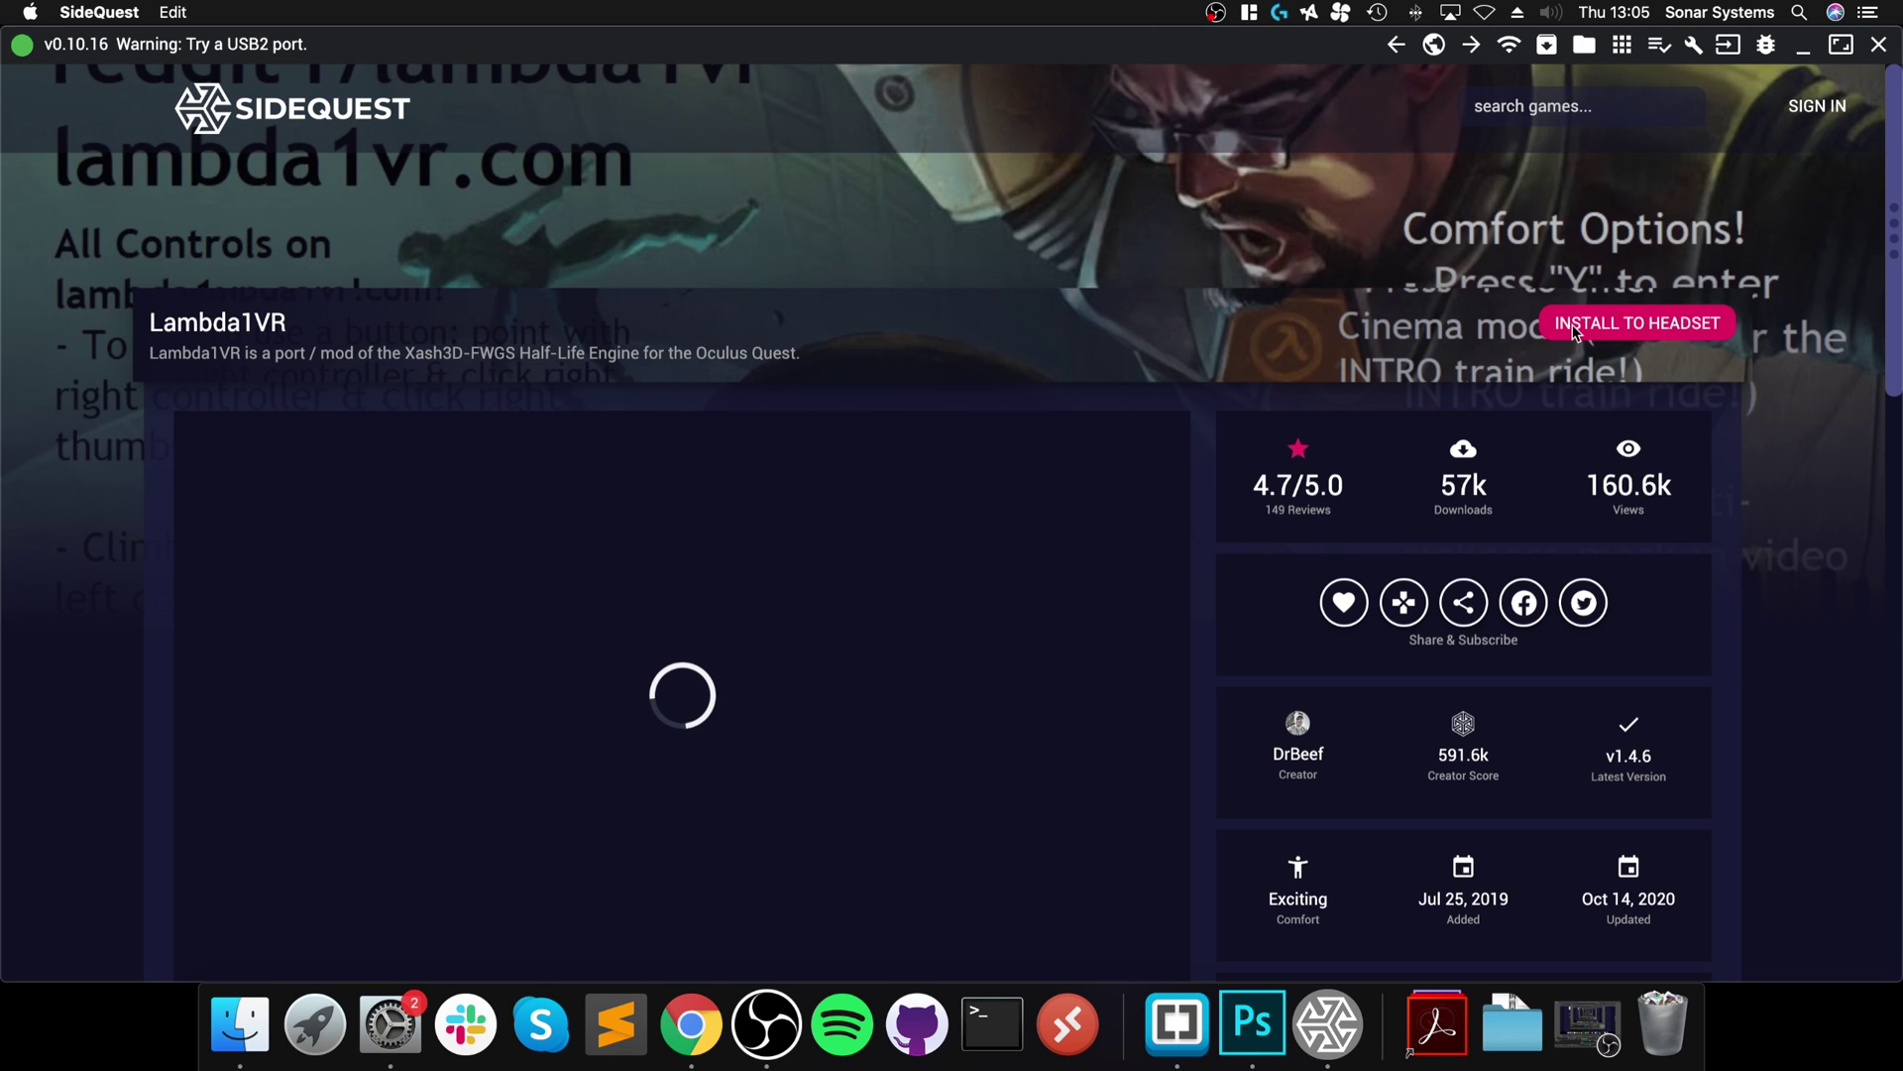
{"action": "left_click", "coordinate": [1576, 330]}
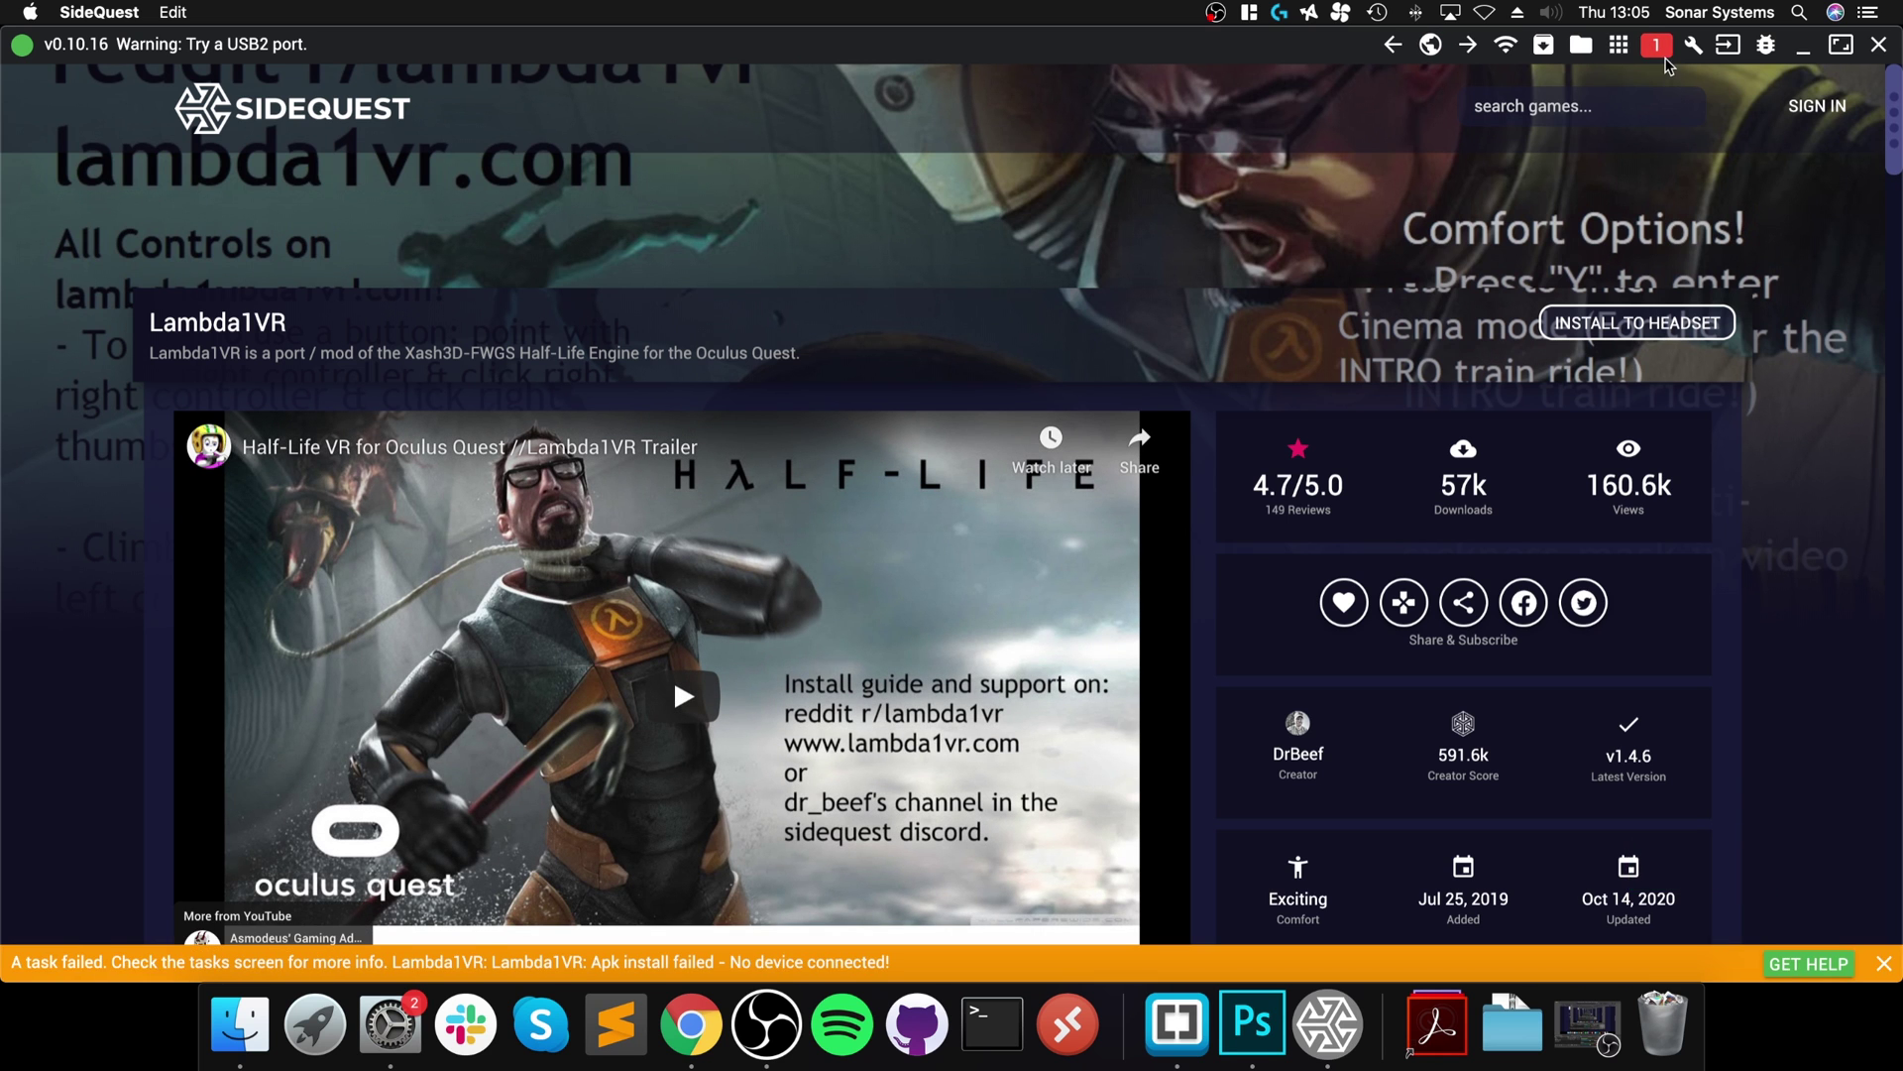
Check the failed Lambda1VR install in the task list, then hide SideQuest
{"action": "left_click", "coordinate": [1657, 46]}
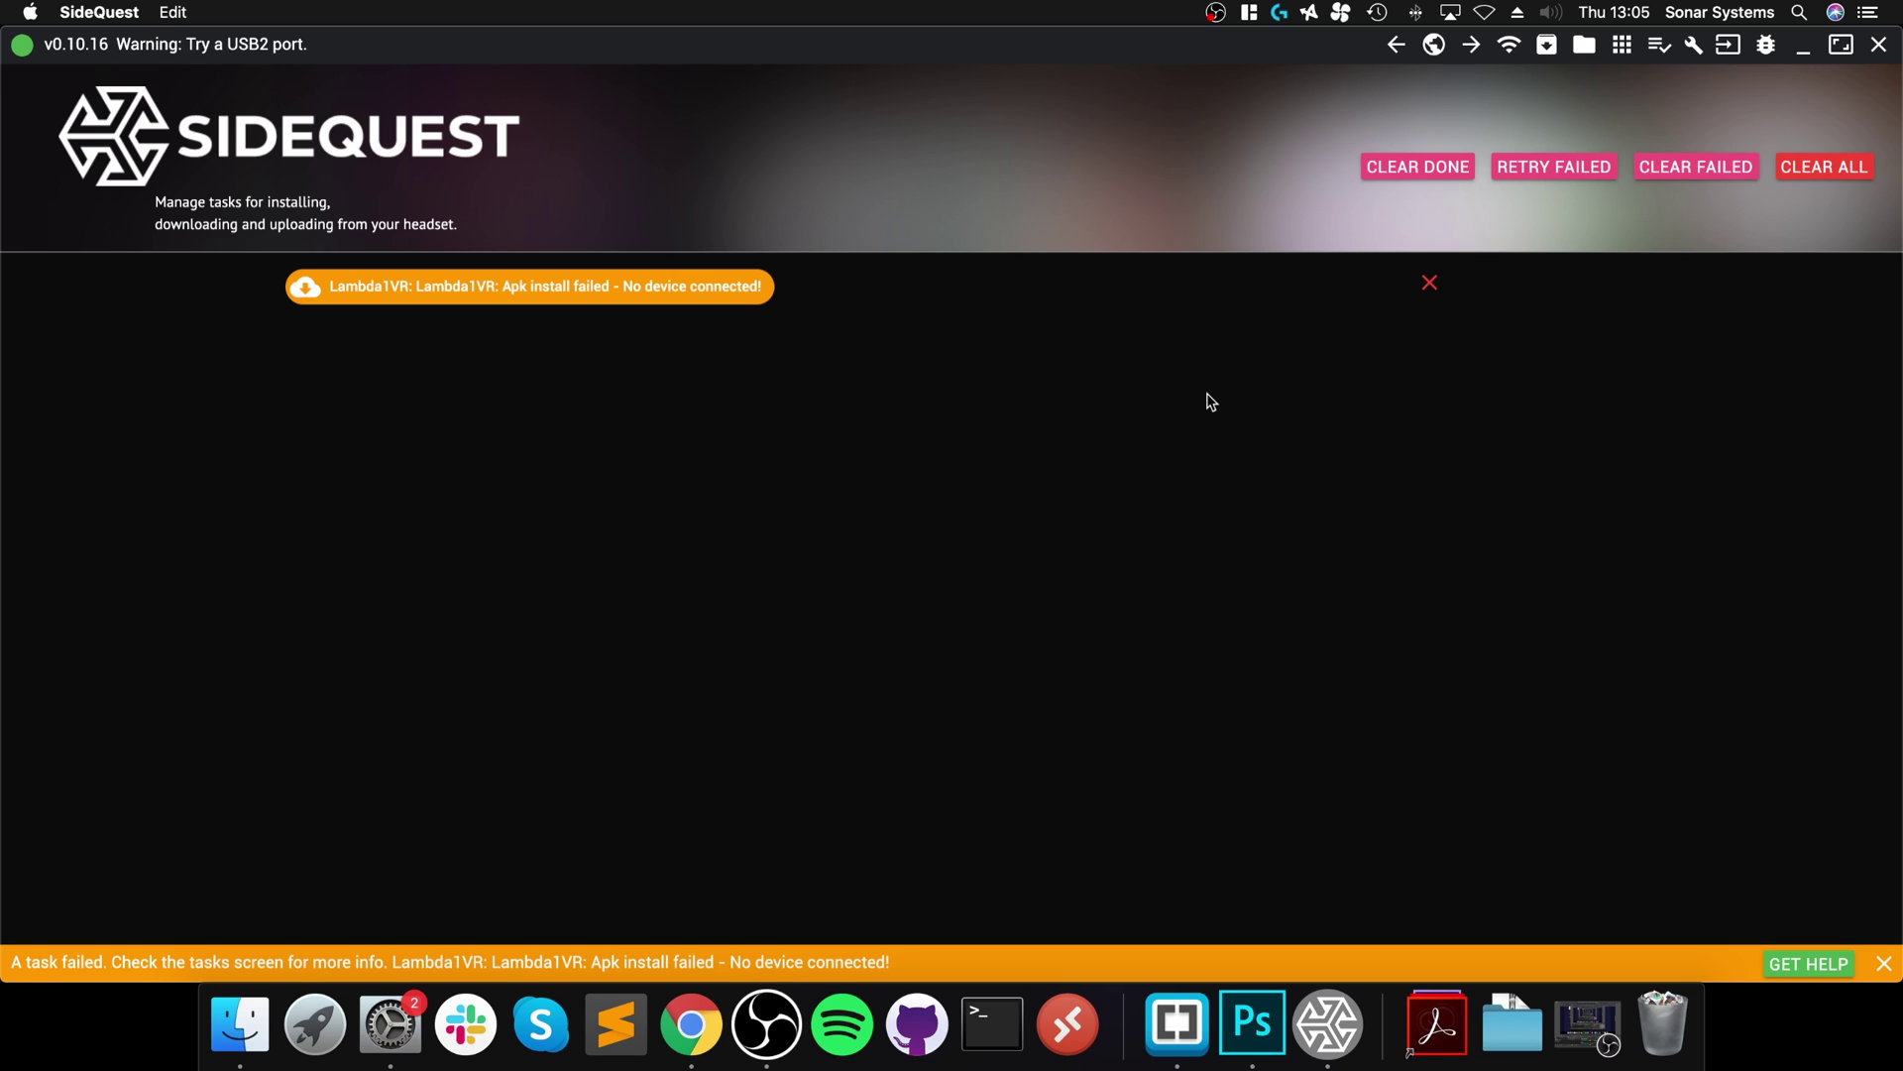
{"action": "key", "text": "super+h"}
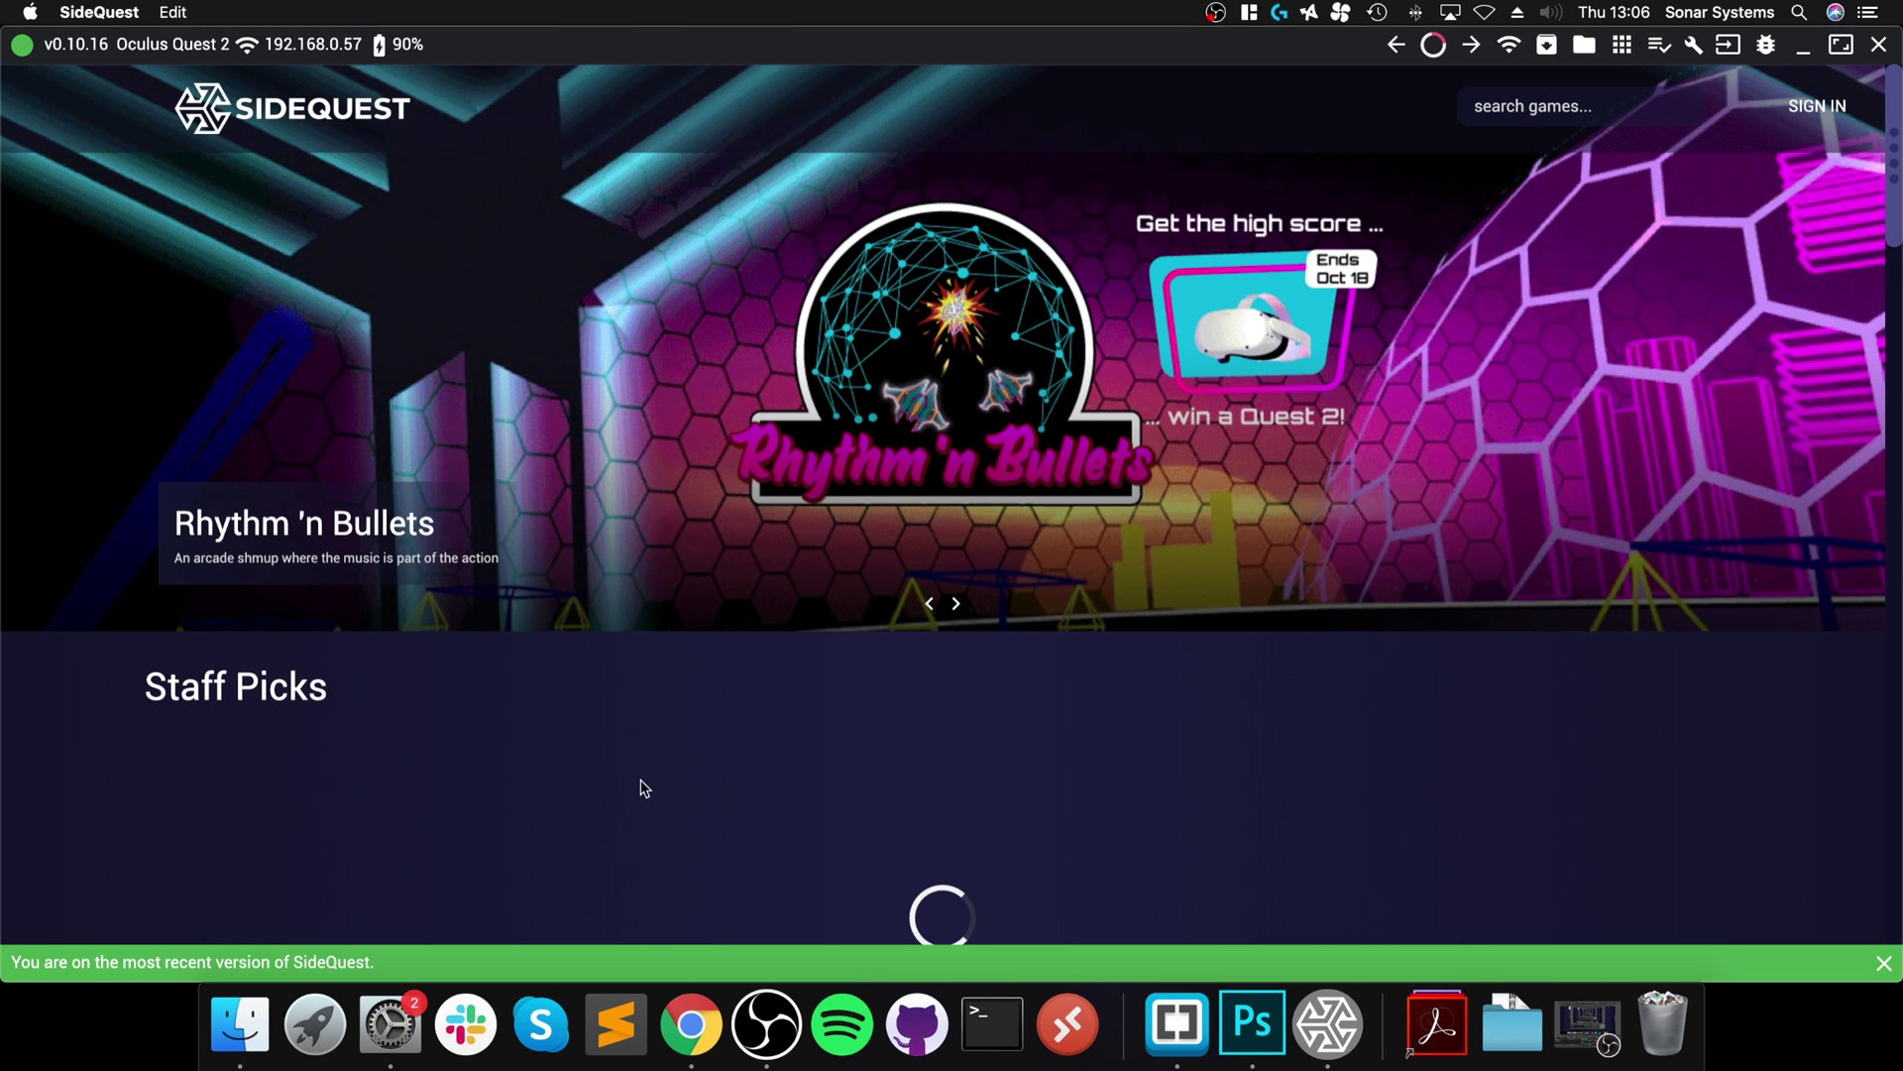
Install Lambda1VR to the connected Quest 2 and follow its task until it installs ok
{"action": "scroll", "coordinate": [871, 636], "scroll_direction": "down", "scroll_amount": 15}
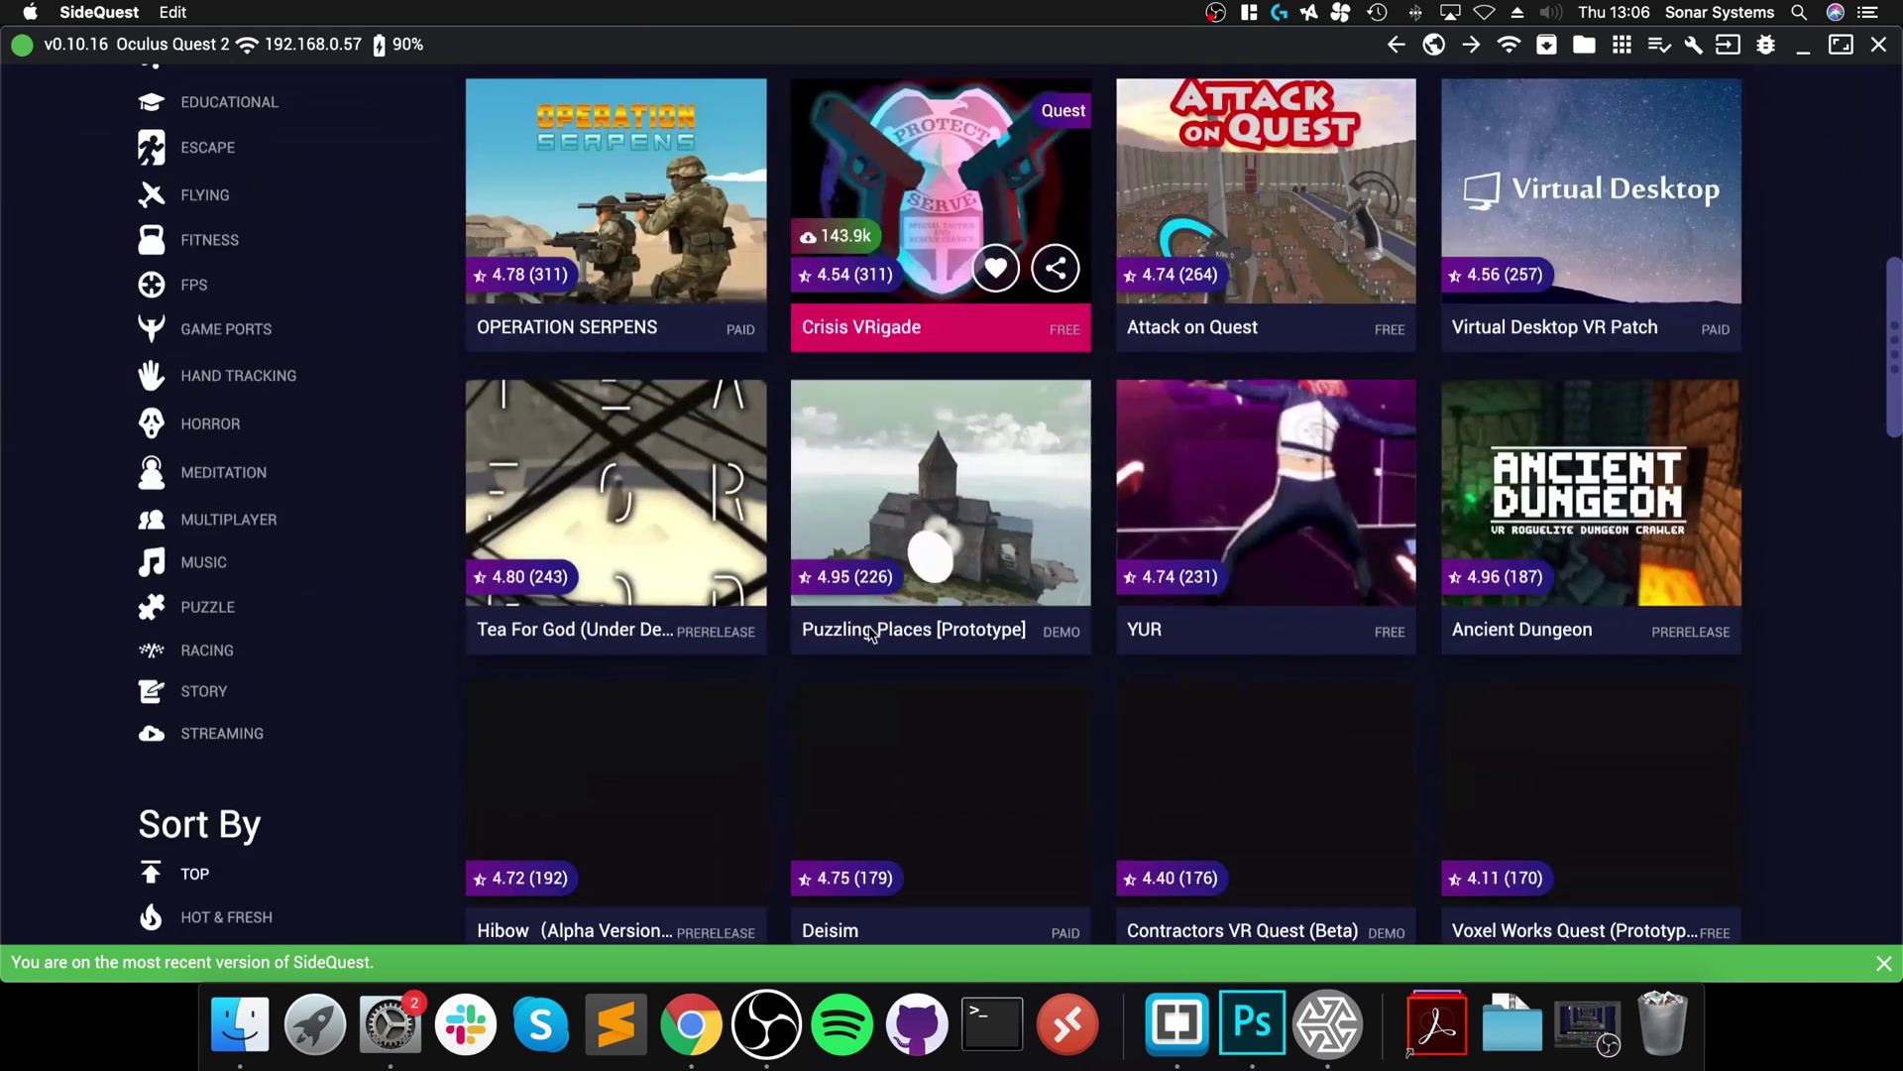
{"action": "scroll", "coordinate": [871, 636], "scroll_direction": "down", "scroll_amount": 5}
{"action": "left_click", "coordinate": [871, 629]}
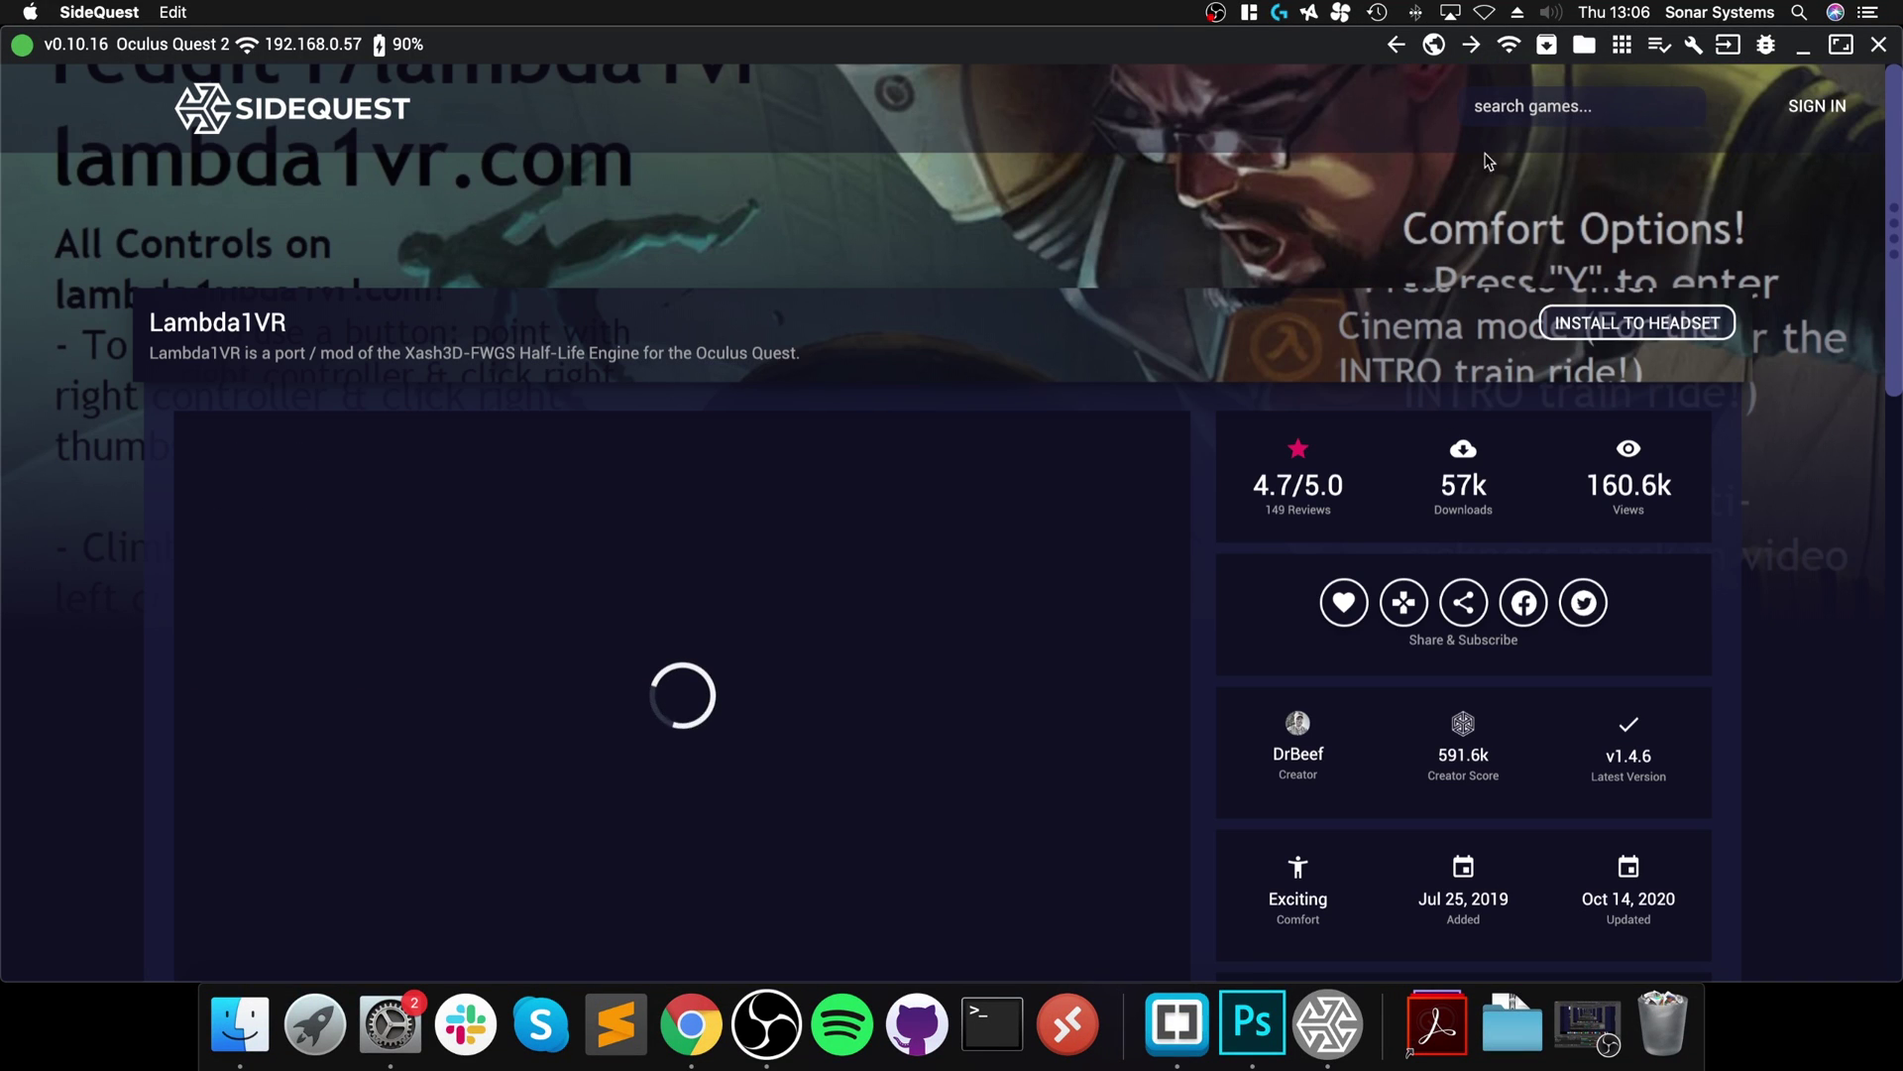
{"action": "left_click", "coordinate": [1637, 322]}
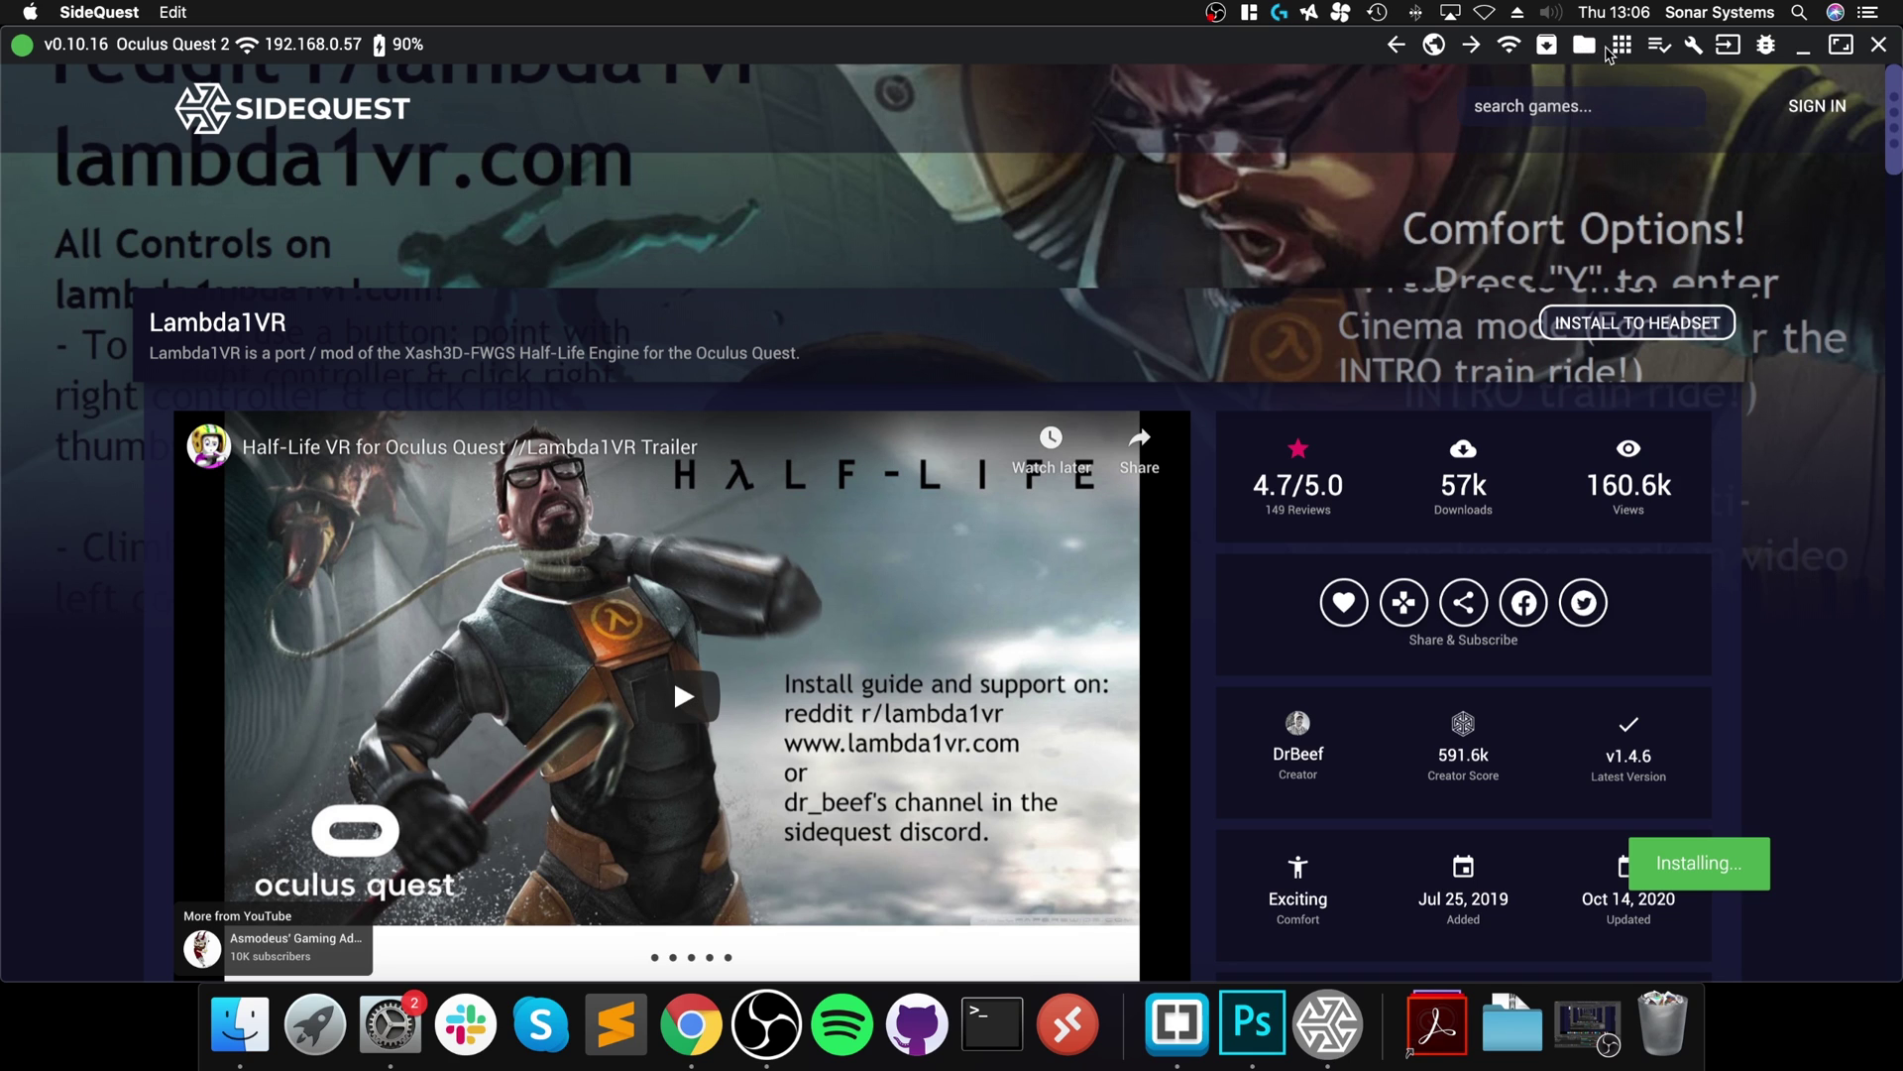
{"action": "left_click", "coordinate": [1656, 46]}
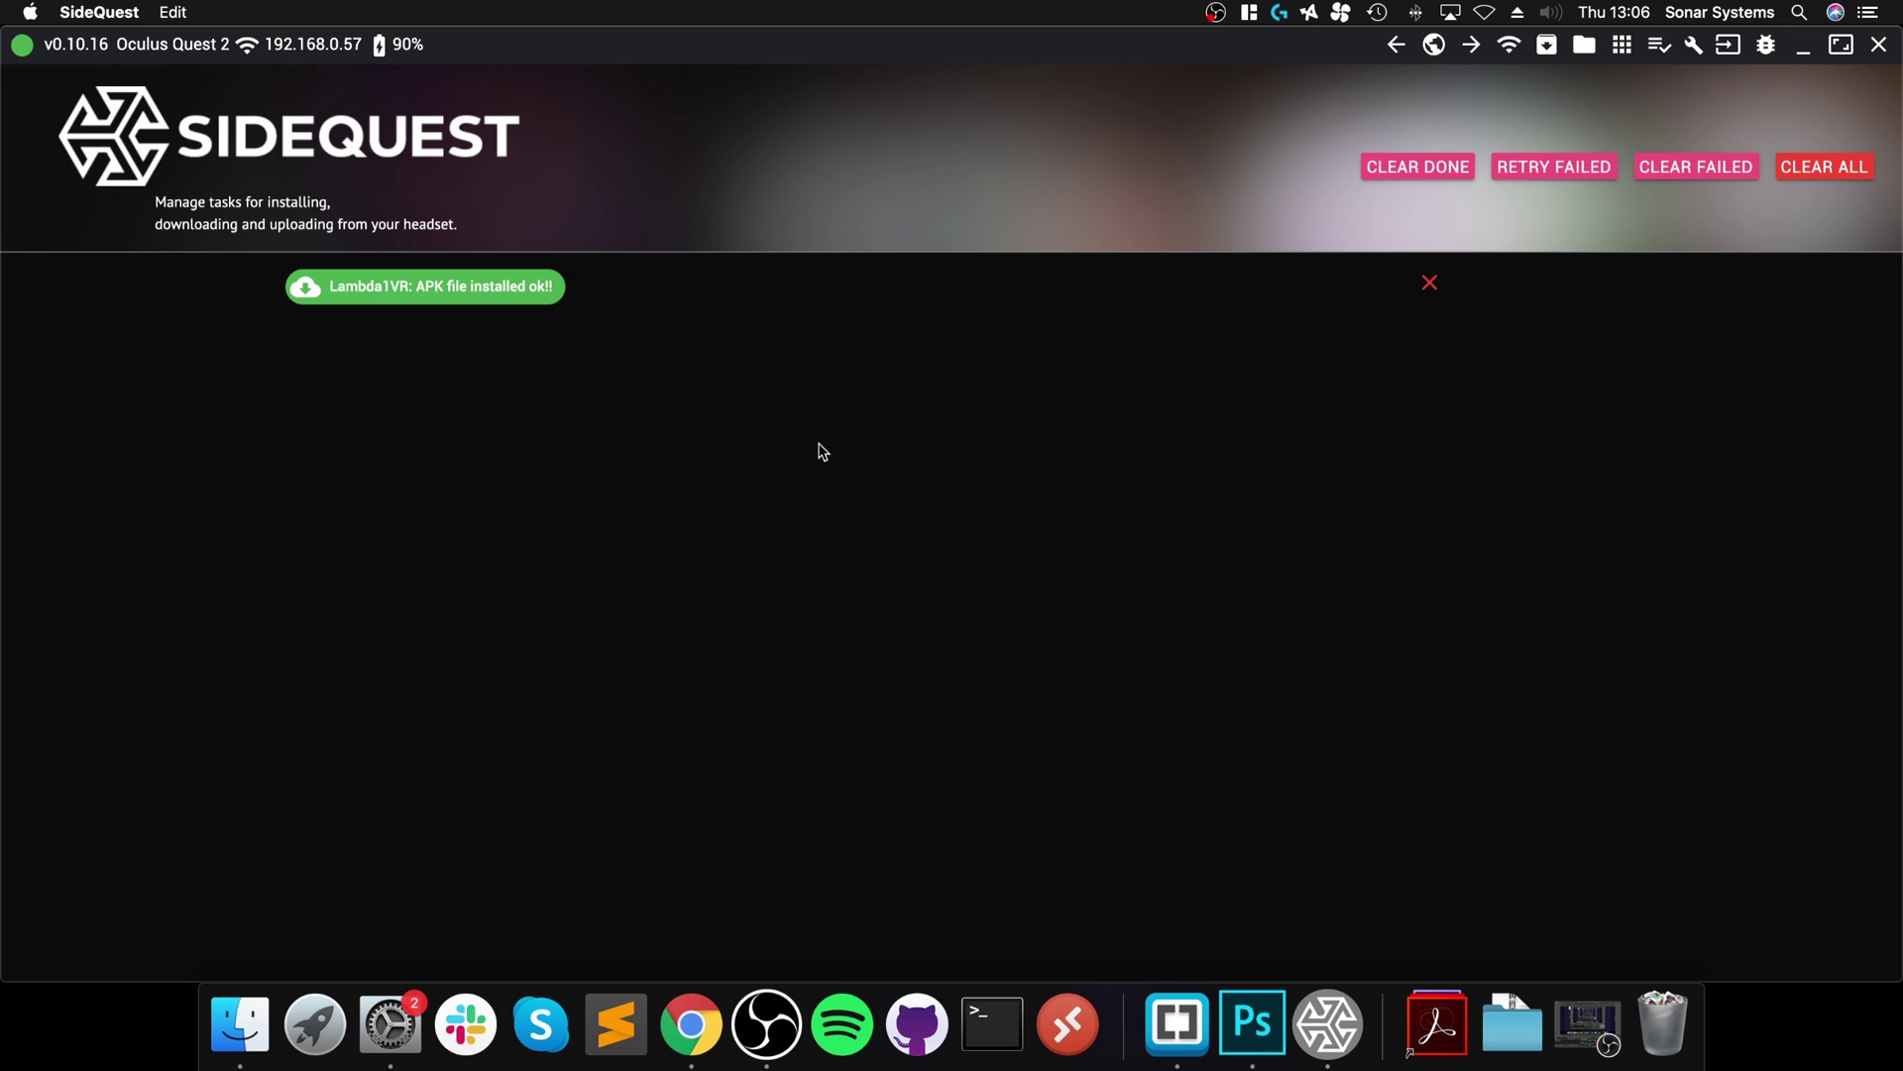
Clear the finished Lambda1VR task and return to the SideQuest home page
{"action": "left_click", "coordinate": [1431, 284]}
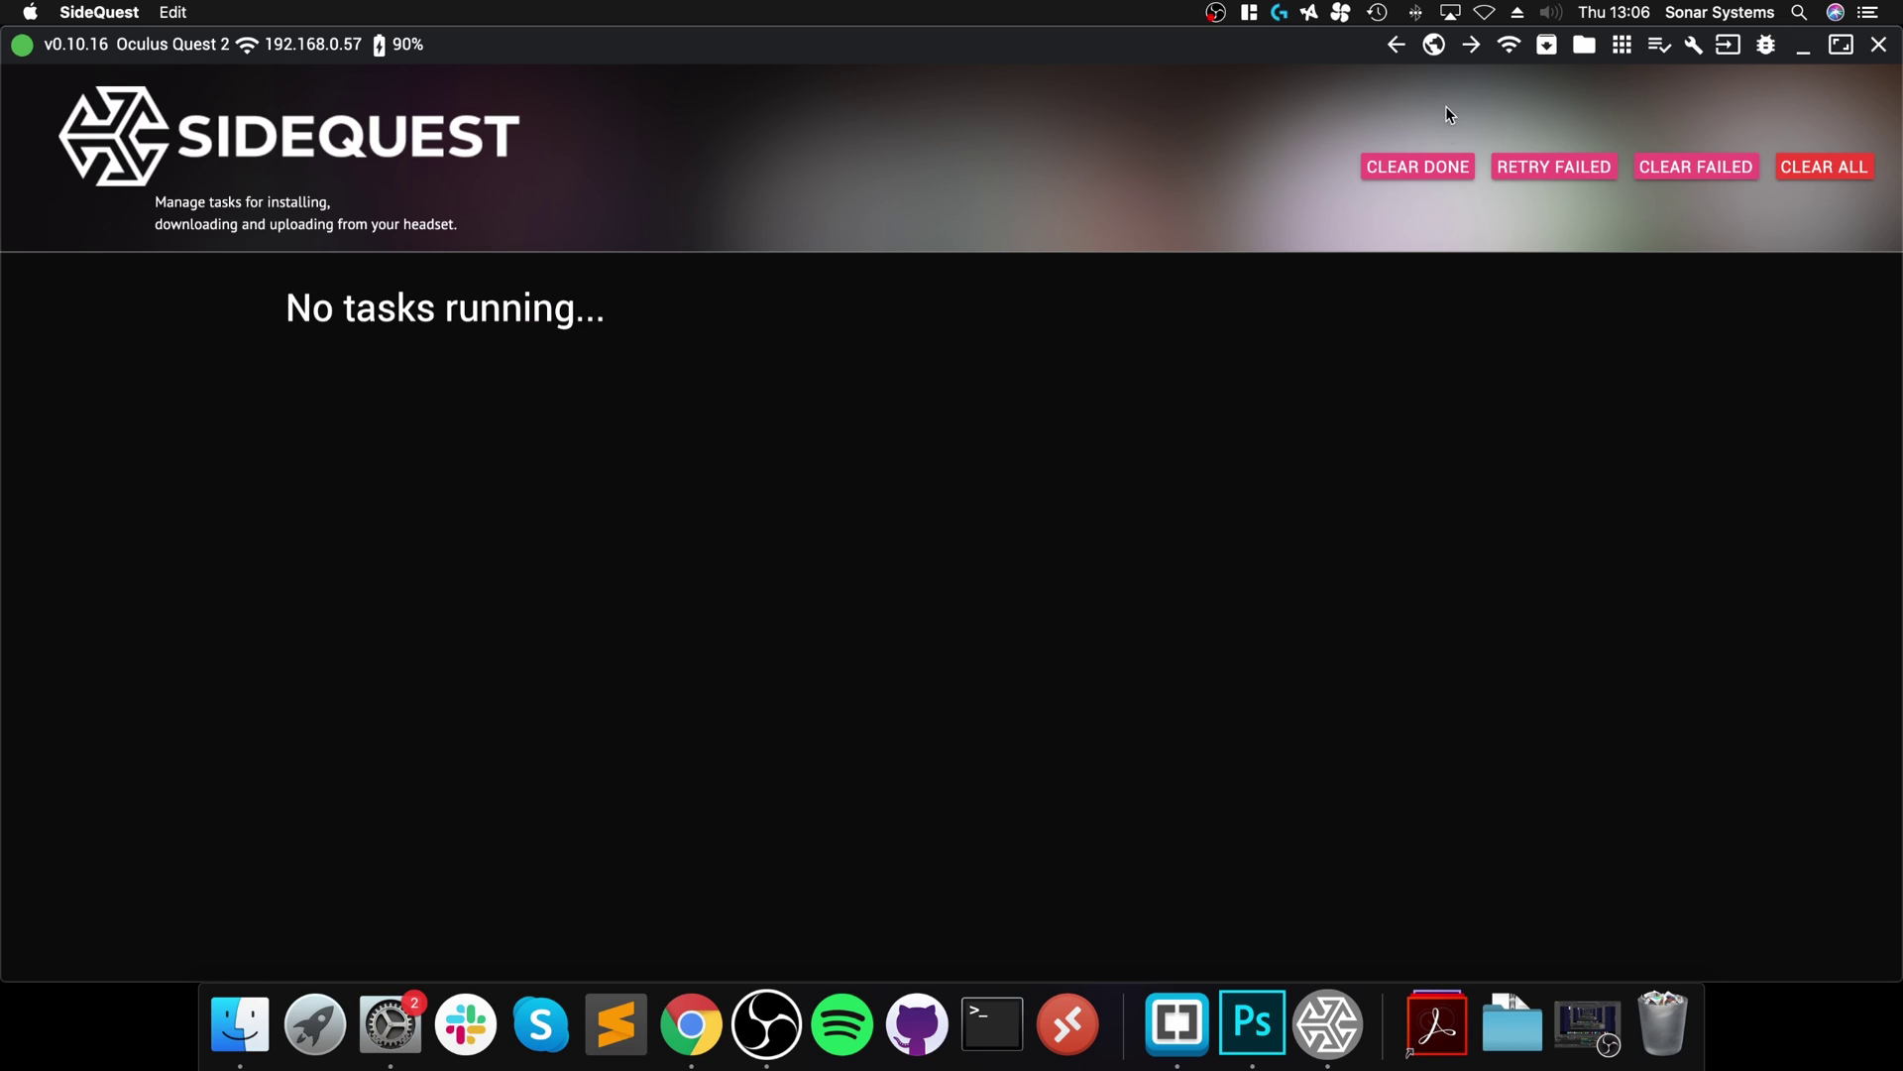
{"action": "left_click", "coordinate": [1434, 45]}
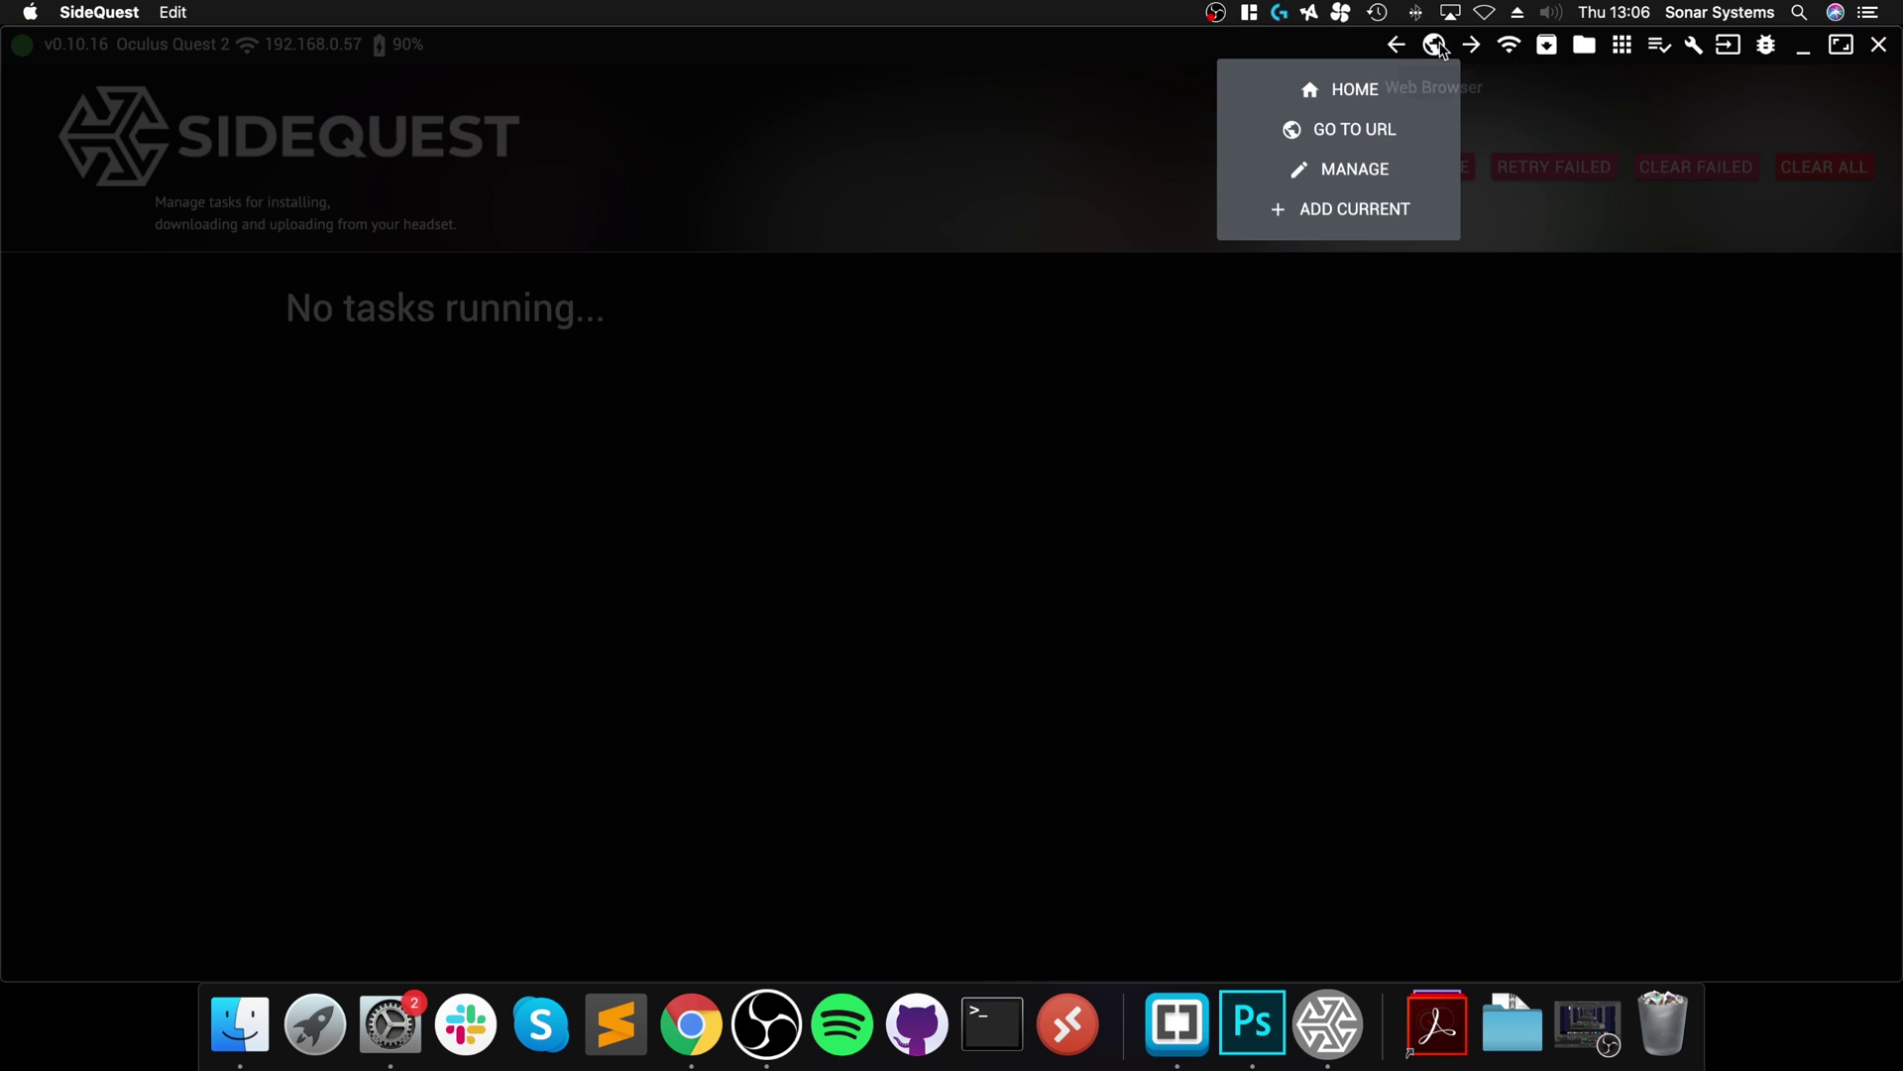
{"action": "left_click", "coordinate": [1360, 85]}
Narrow the SideQuest window to reveal tea_v_0_4_13_217.apk and show the empty task list
{"action": "left_click_drag", "start_coordinate": [1901, 436], "coordinate": [1672, 441]}
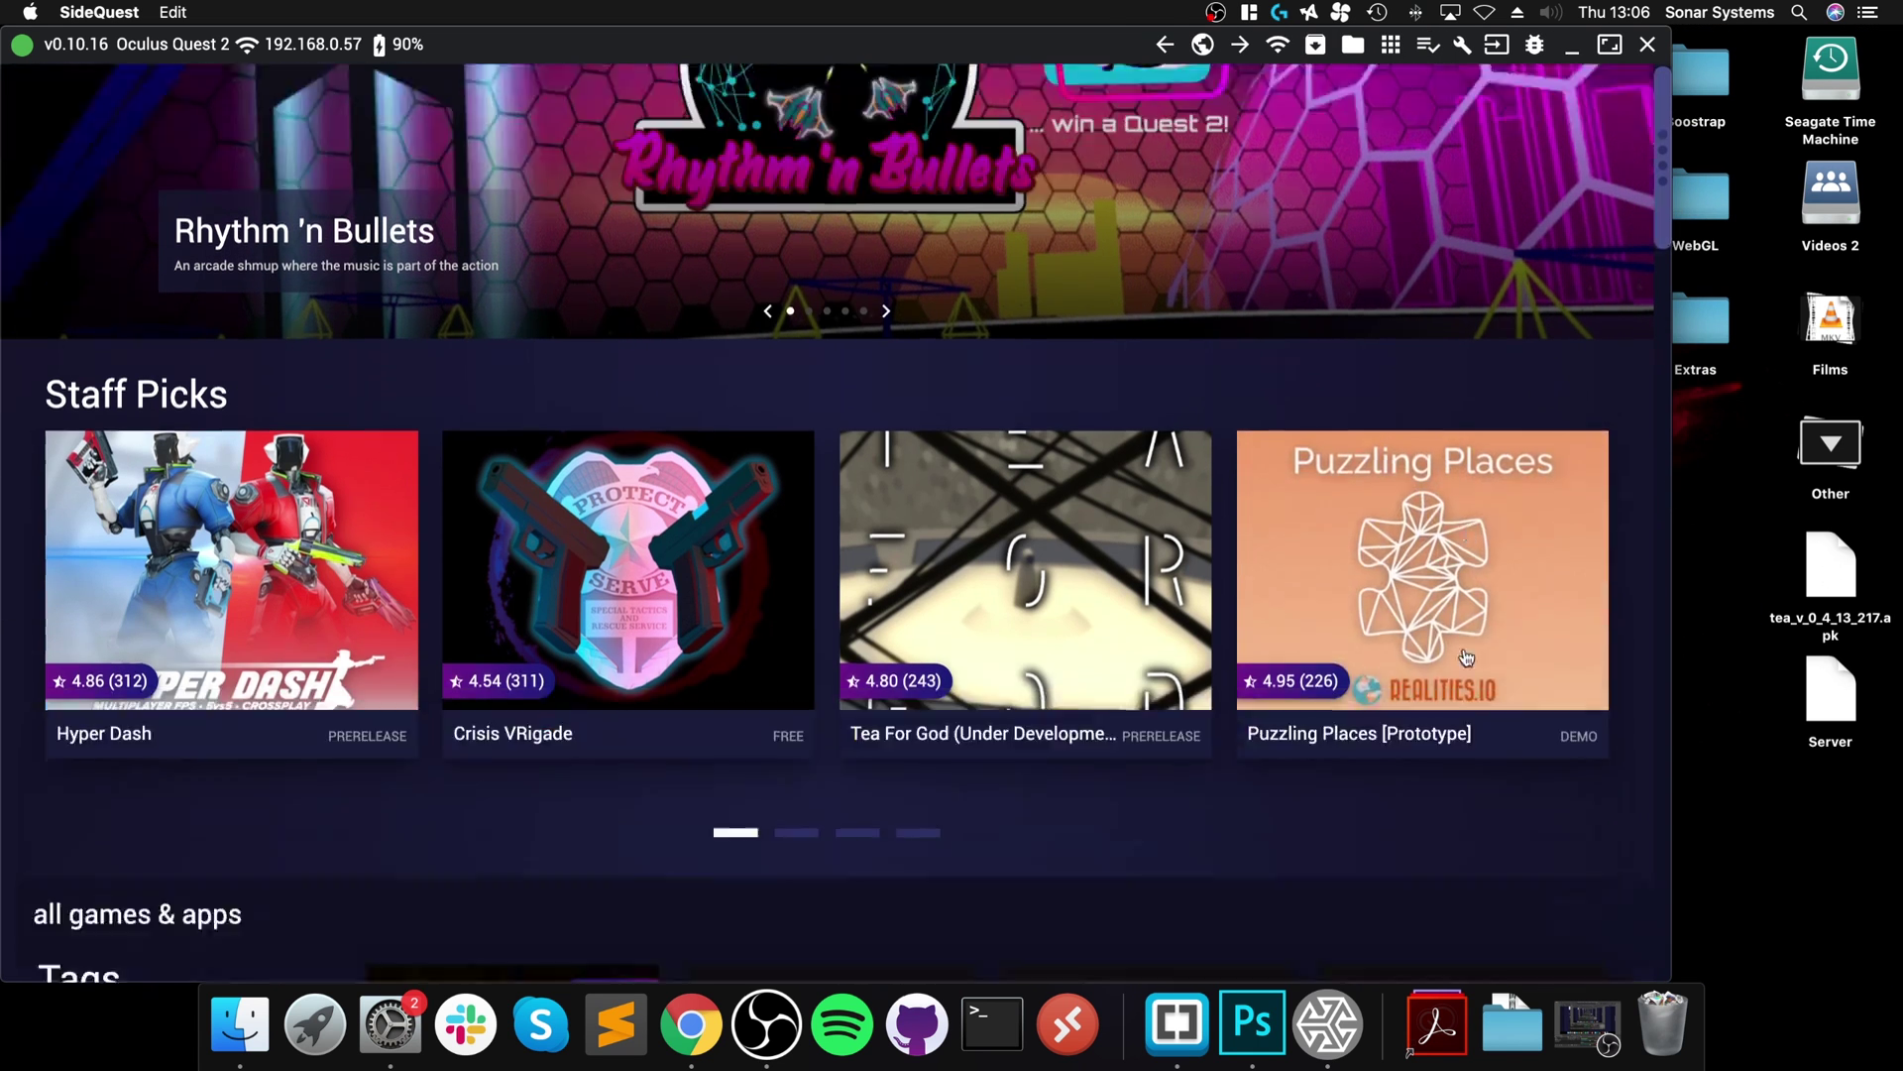
{"action": "scroll", "coordinate": [927, 677], "scroll_direction": "down", "scroll_amount": 3}
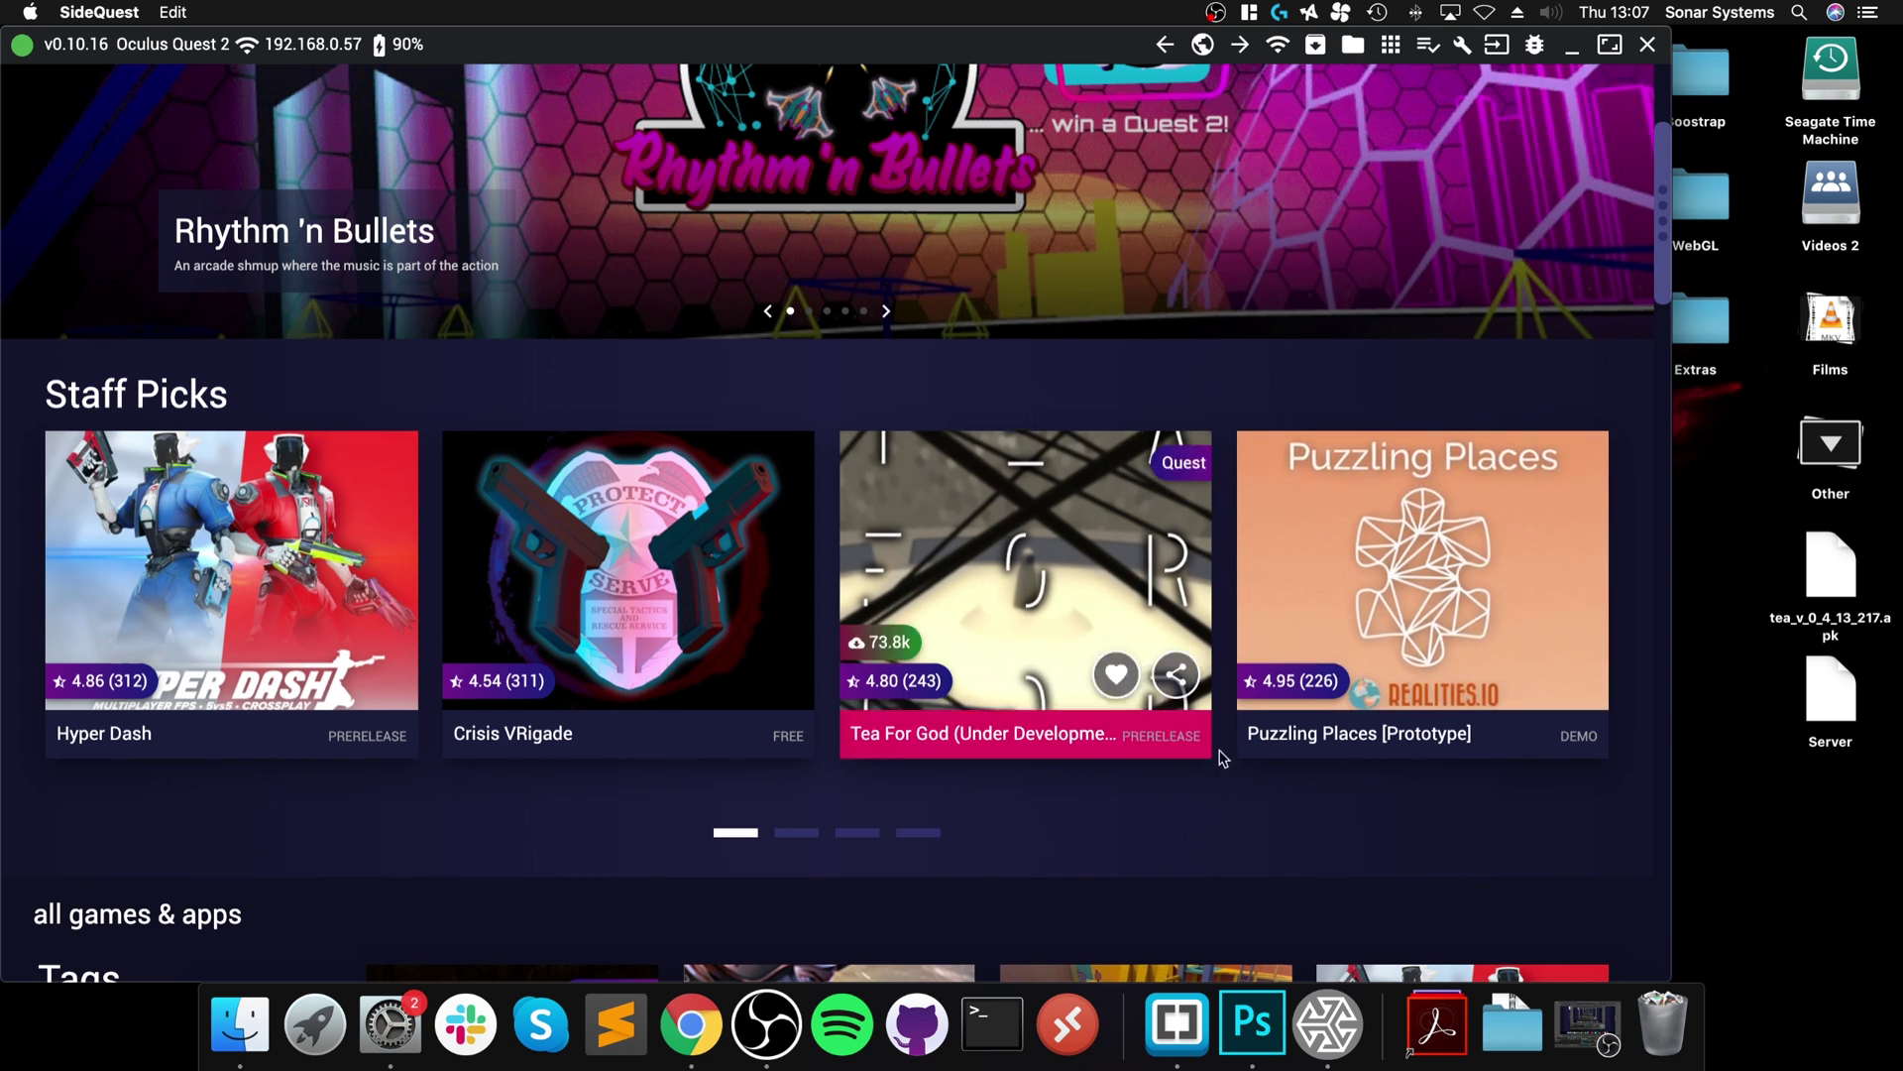
{"action": "mouse_move", "coordinate": [1413, 715]}
{"action": "scroll", "coordinate": [1413, 716], "scroll_direction": "up", "scroll_amount": 3}
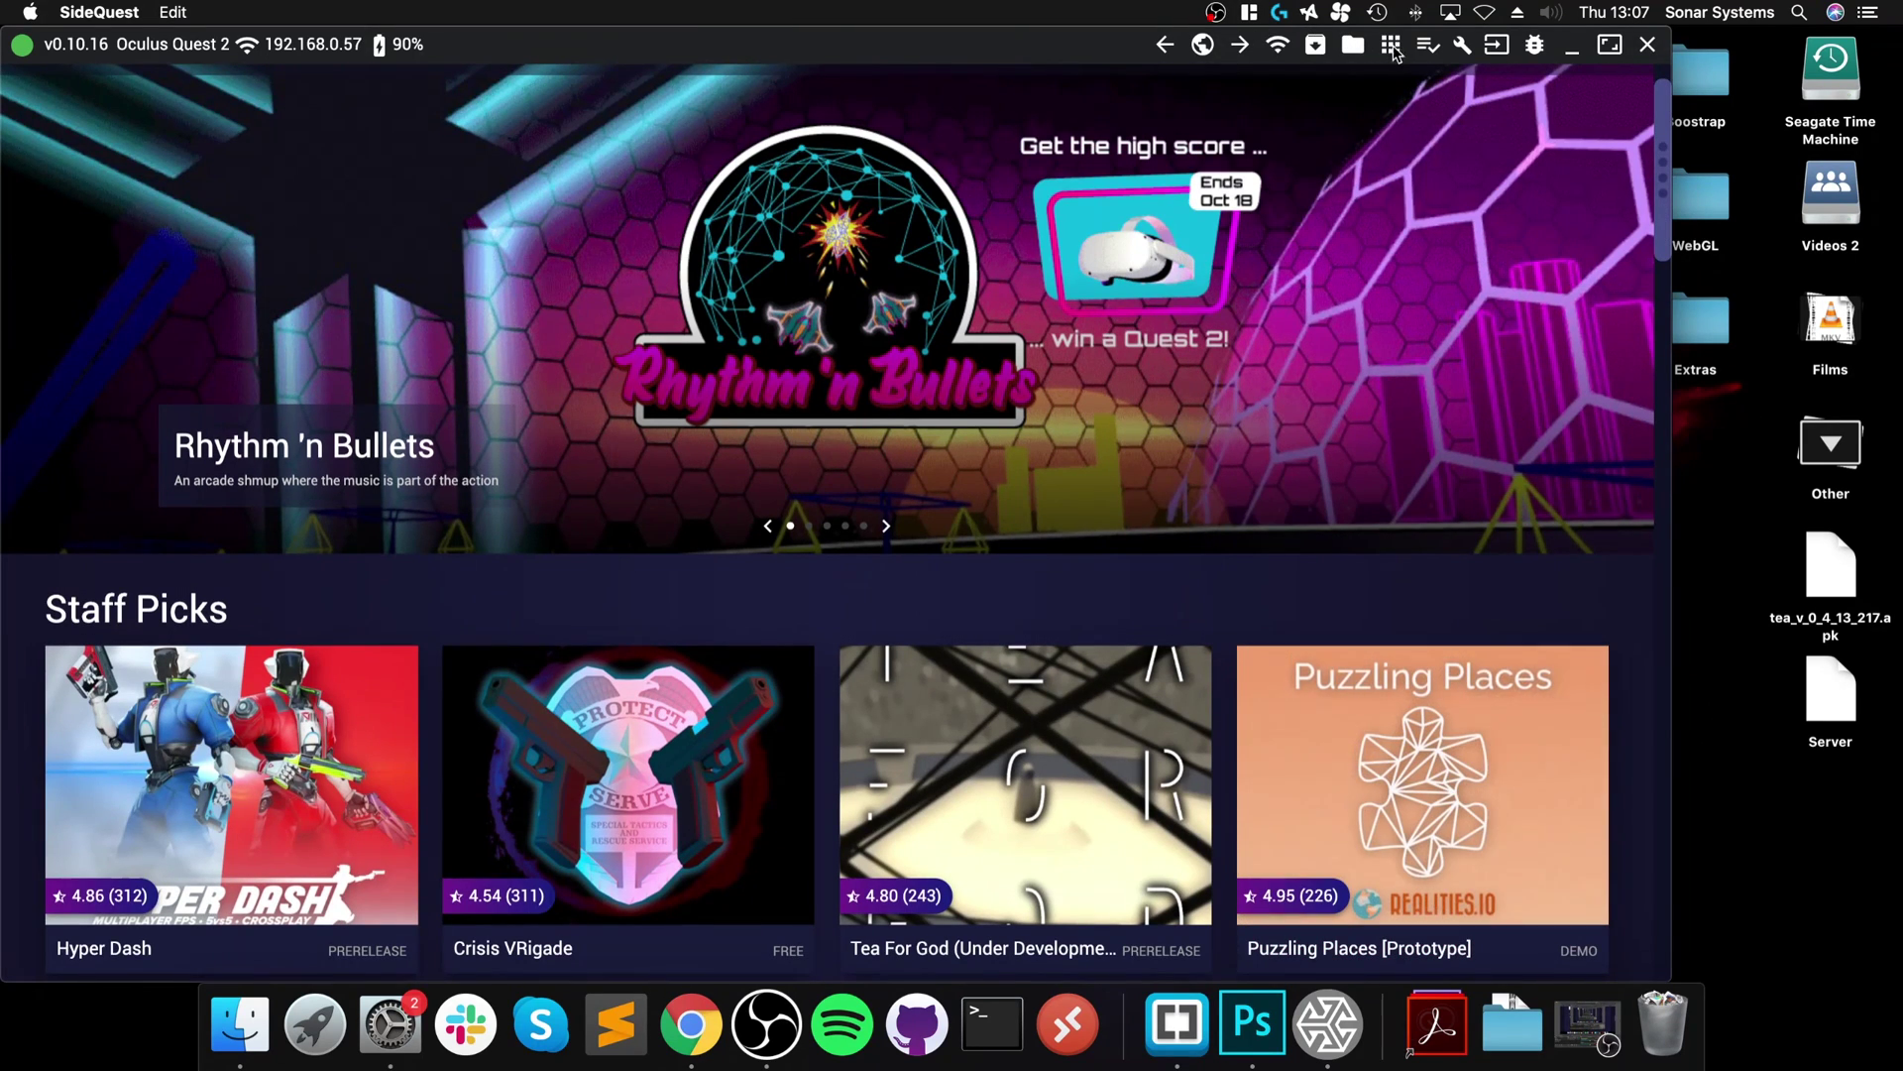
{"action": "left_click", "coordinate": [1428, 46]}
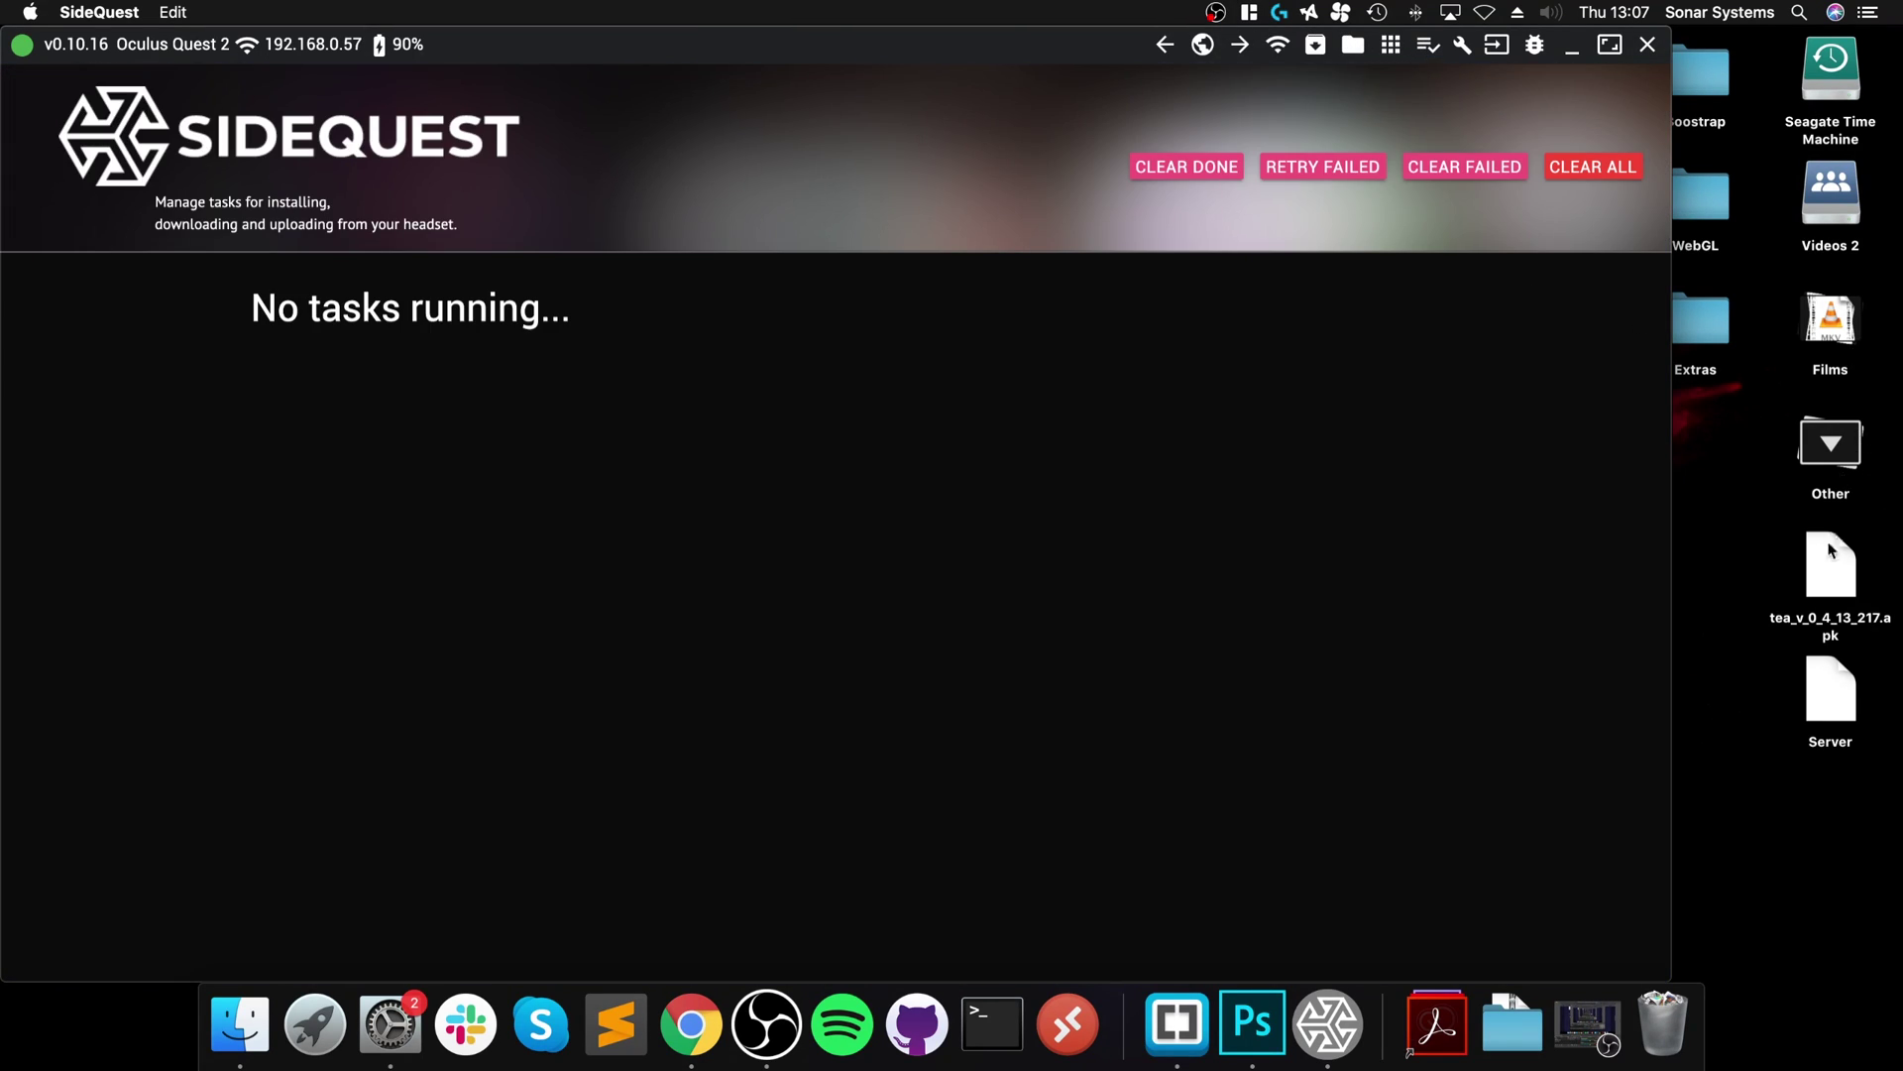
Drop tea_v_0_4_13_217.apk from the desktop into SideQuest to install it on the headset
{"action": "left_click_drag", "start_coordinate": [1830, 565], "coordinate": [611, 424]}
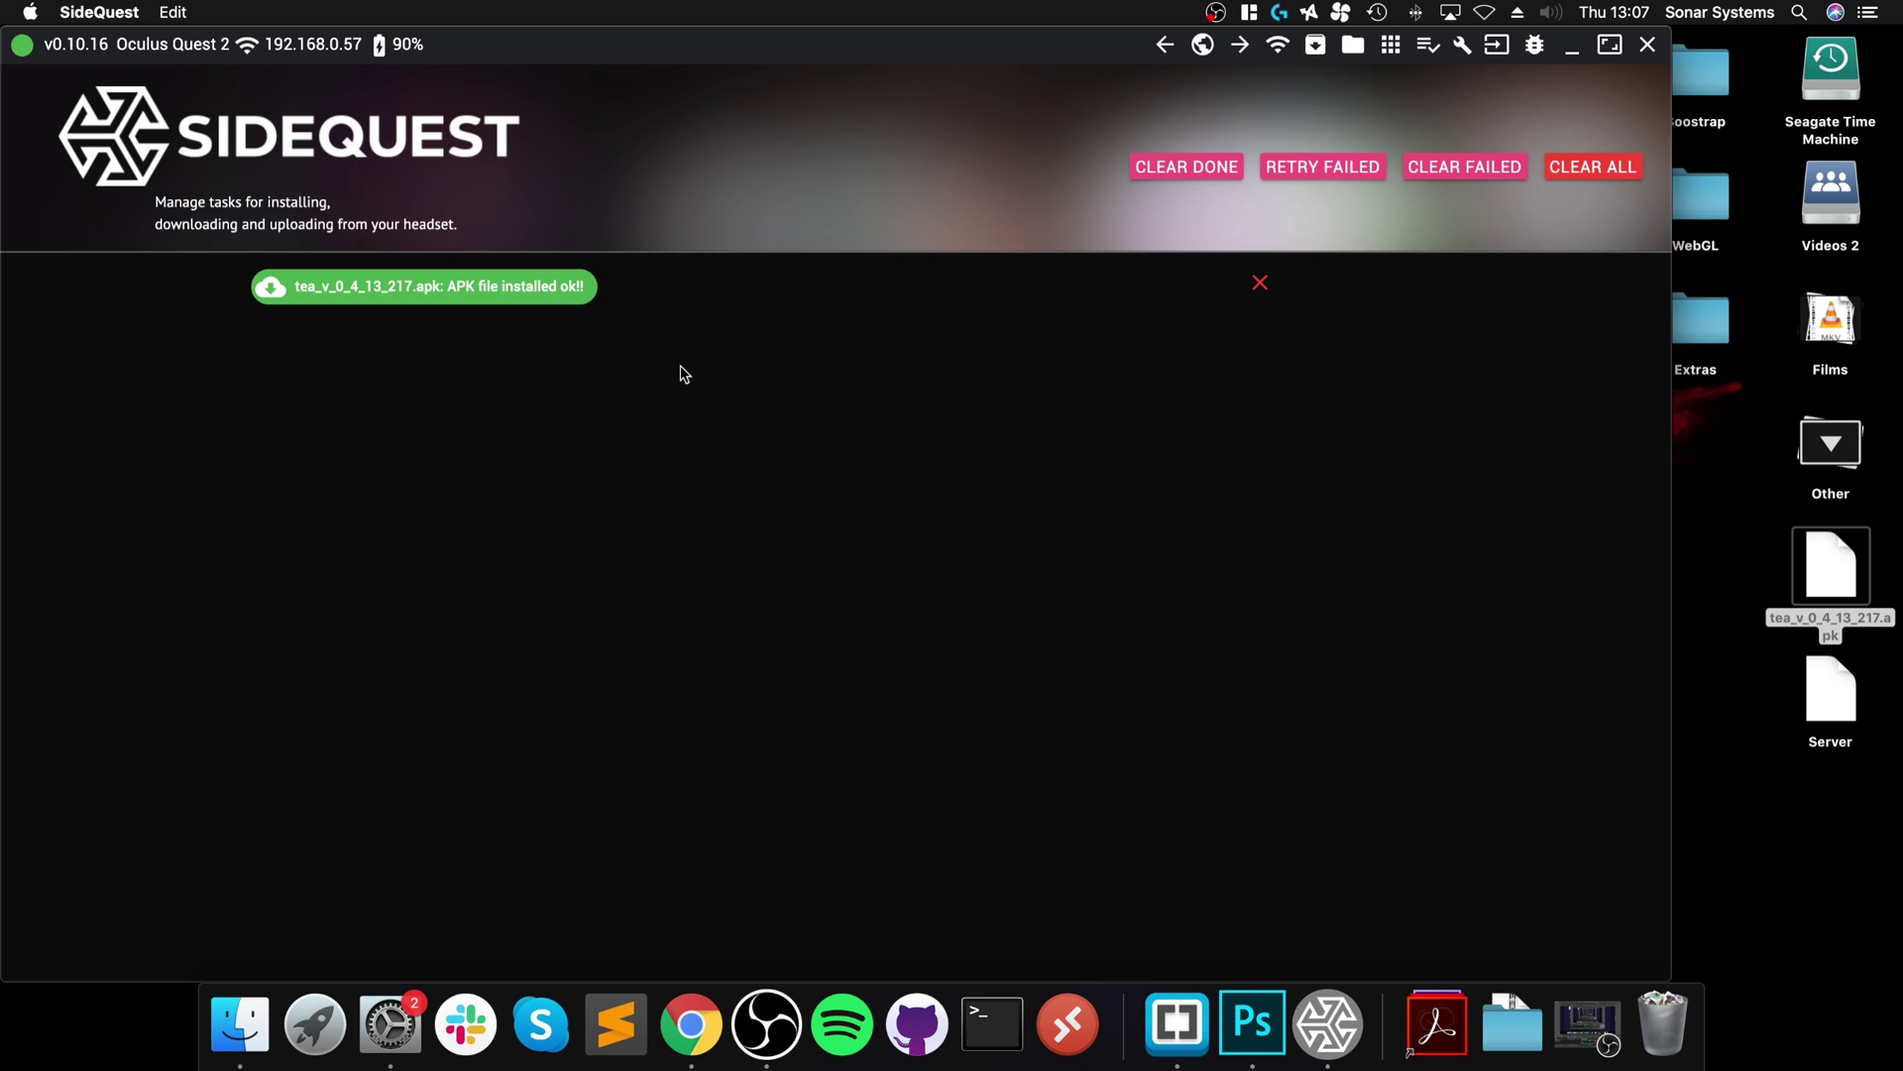
Close SideQuest and confirm Exit SideQuest Now, cancelling any running tasks
{"action": "left_click", "coordinate": [1649, 46]}
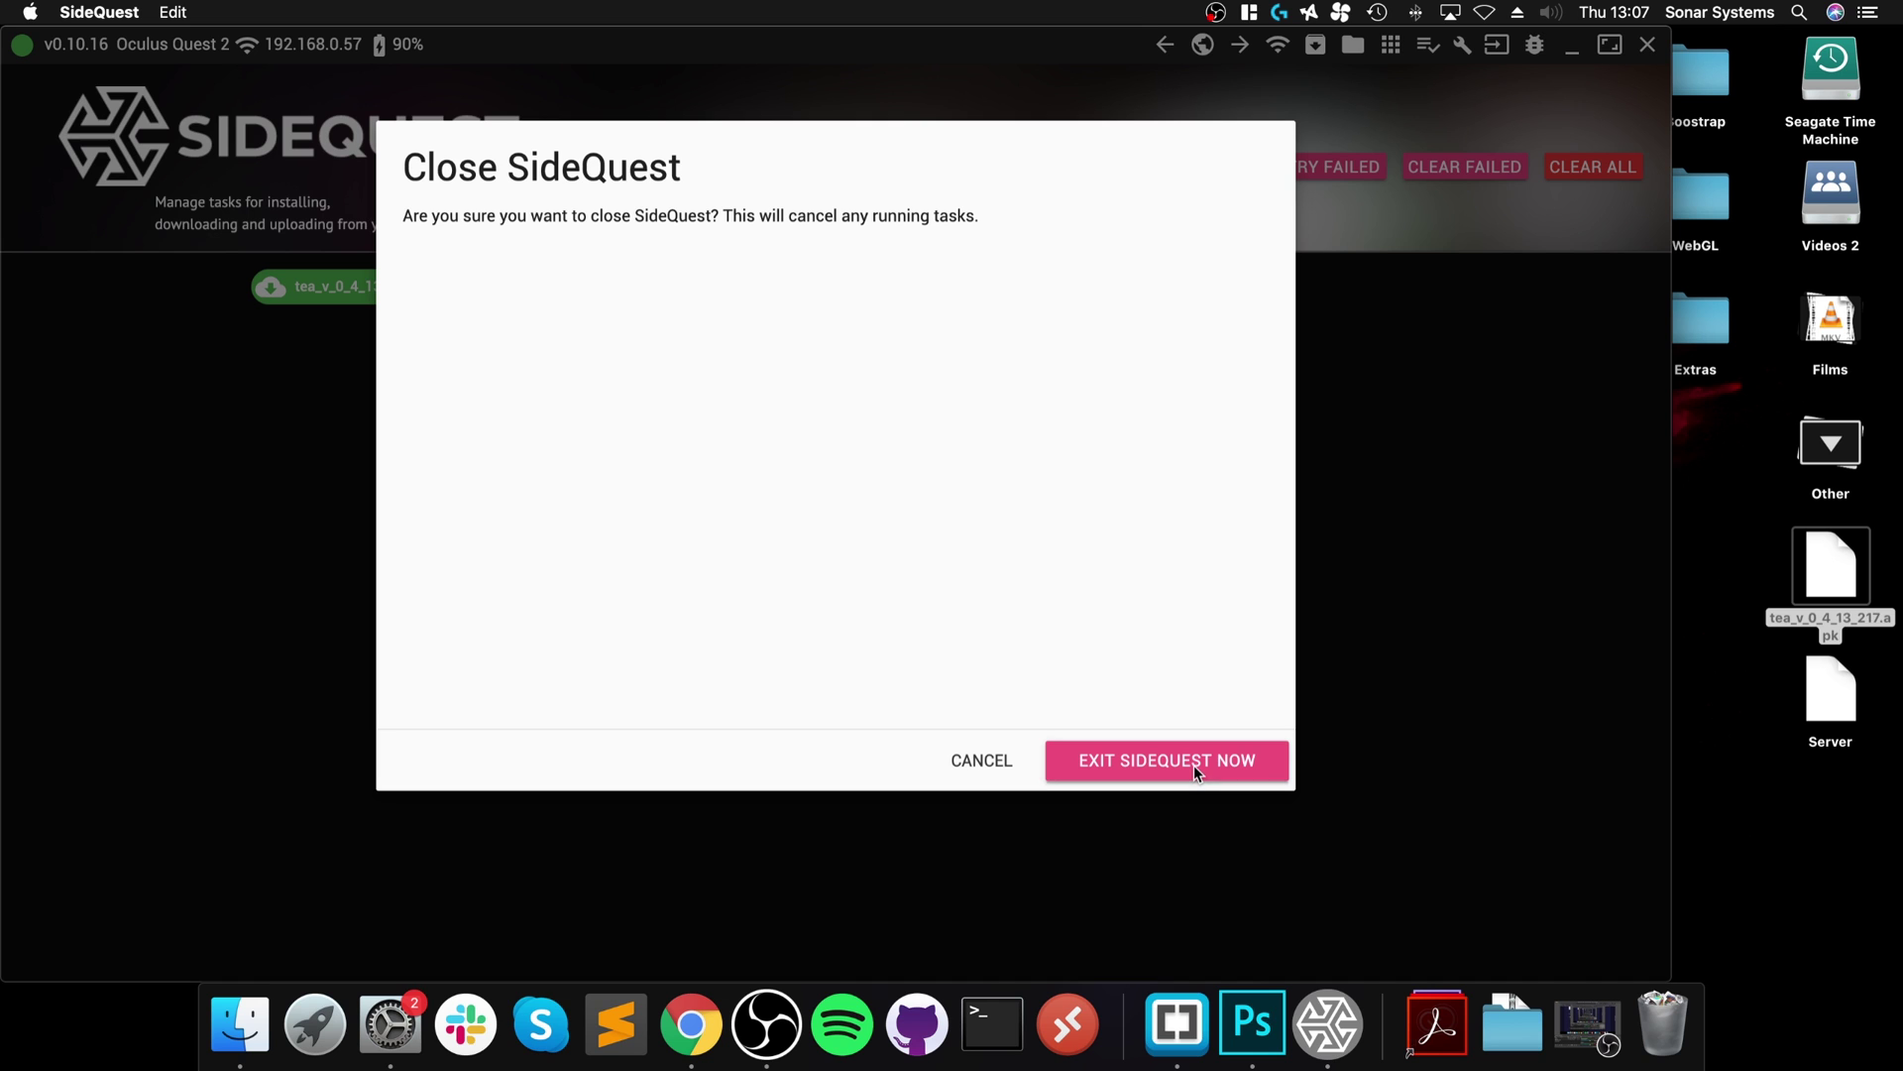
{"action": "left_click", "coordinate": [1196, 770]}
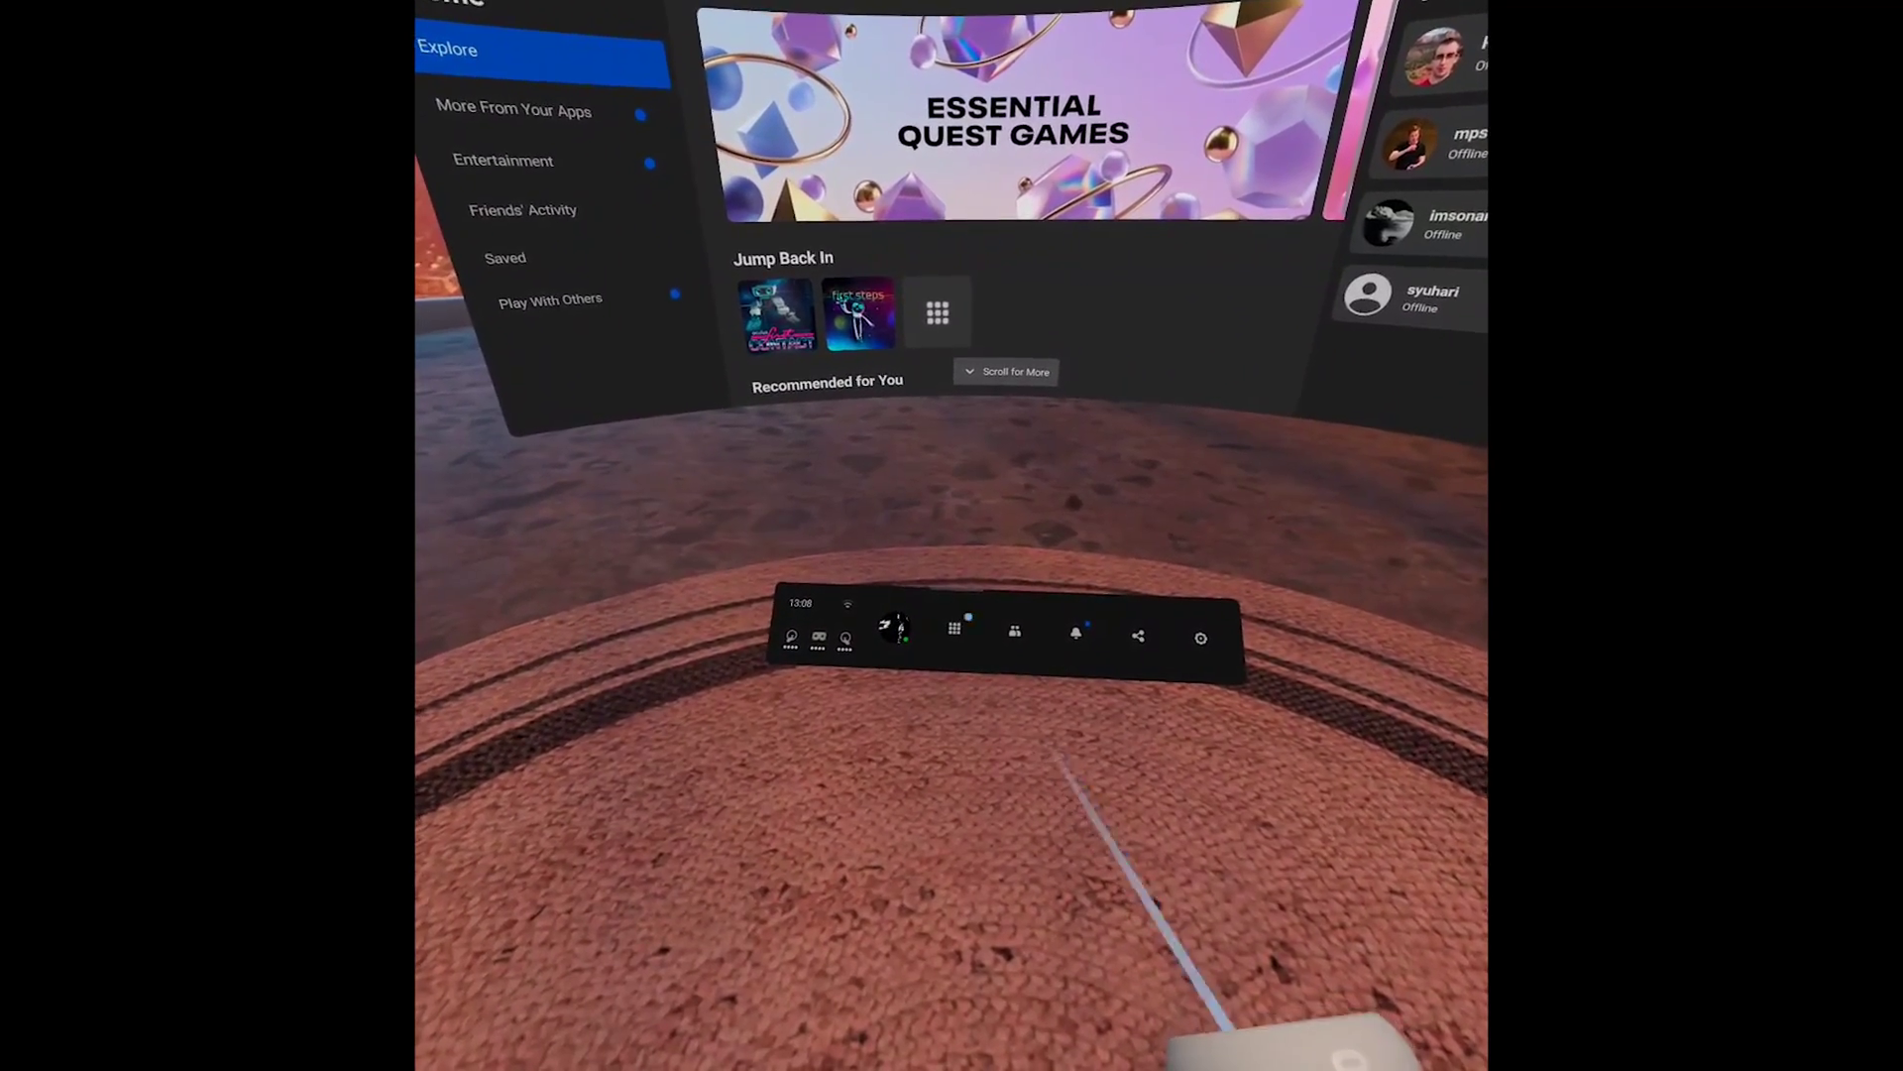
Filter the Quest app library to Unknown Sources and open Tea For God's options
{"action": "left_click", "coordinate": [954, 634]}
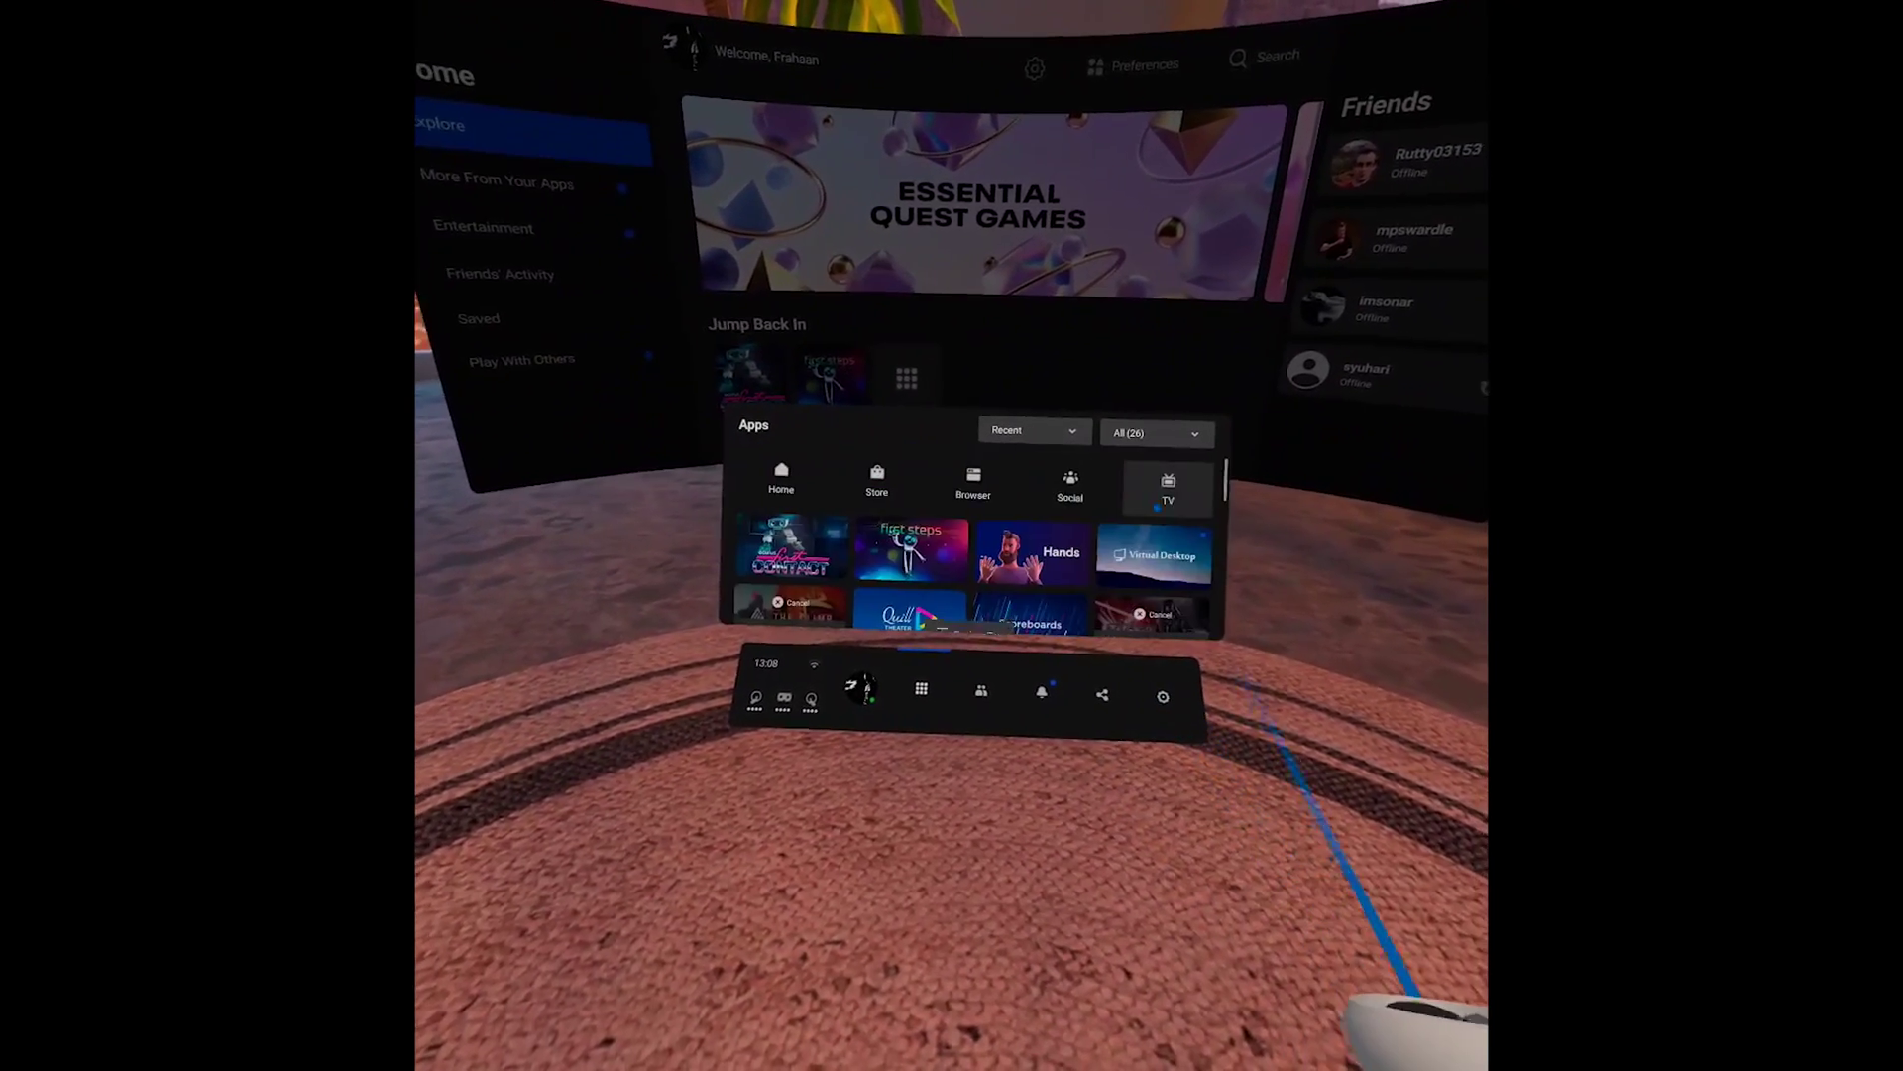
{"action": "left_click", "coordinate": [1135, 433]}
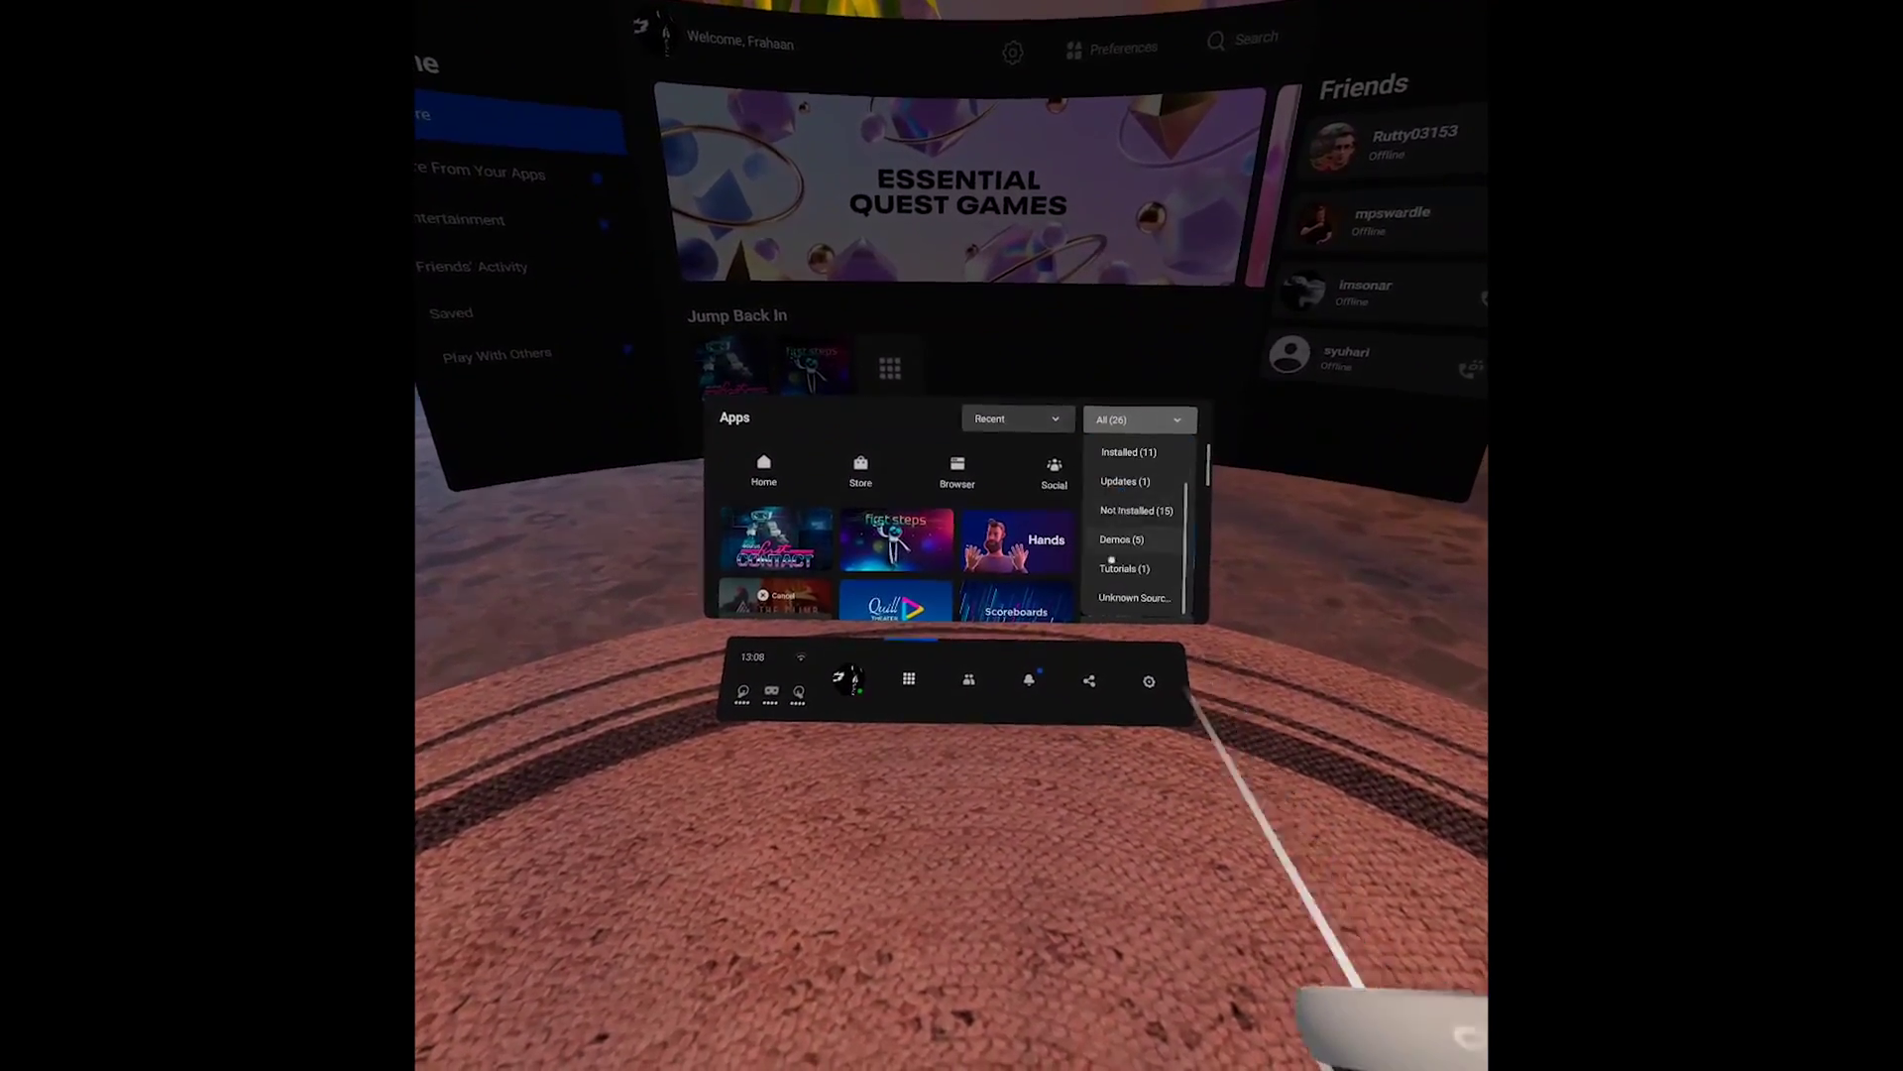
{"action": "left_click", "coordinate": [1114, 595]}
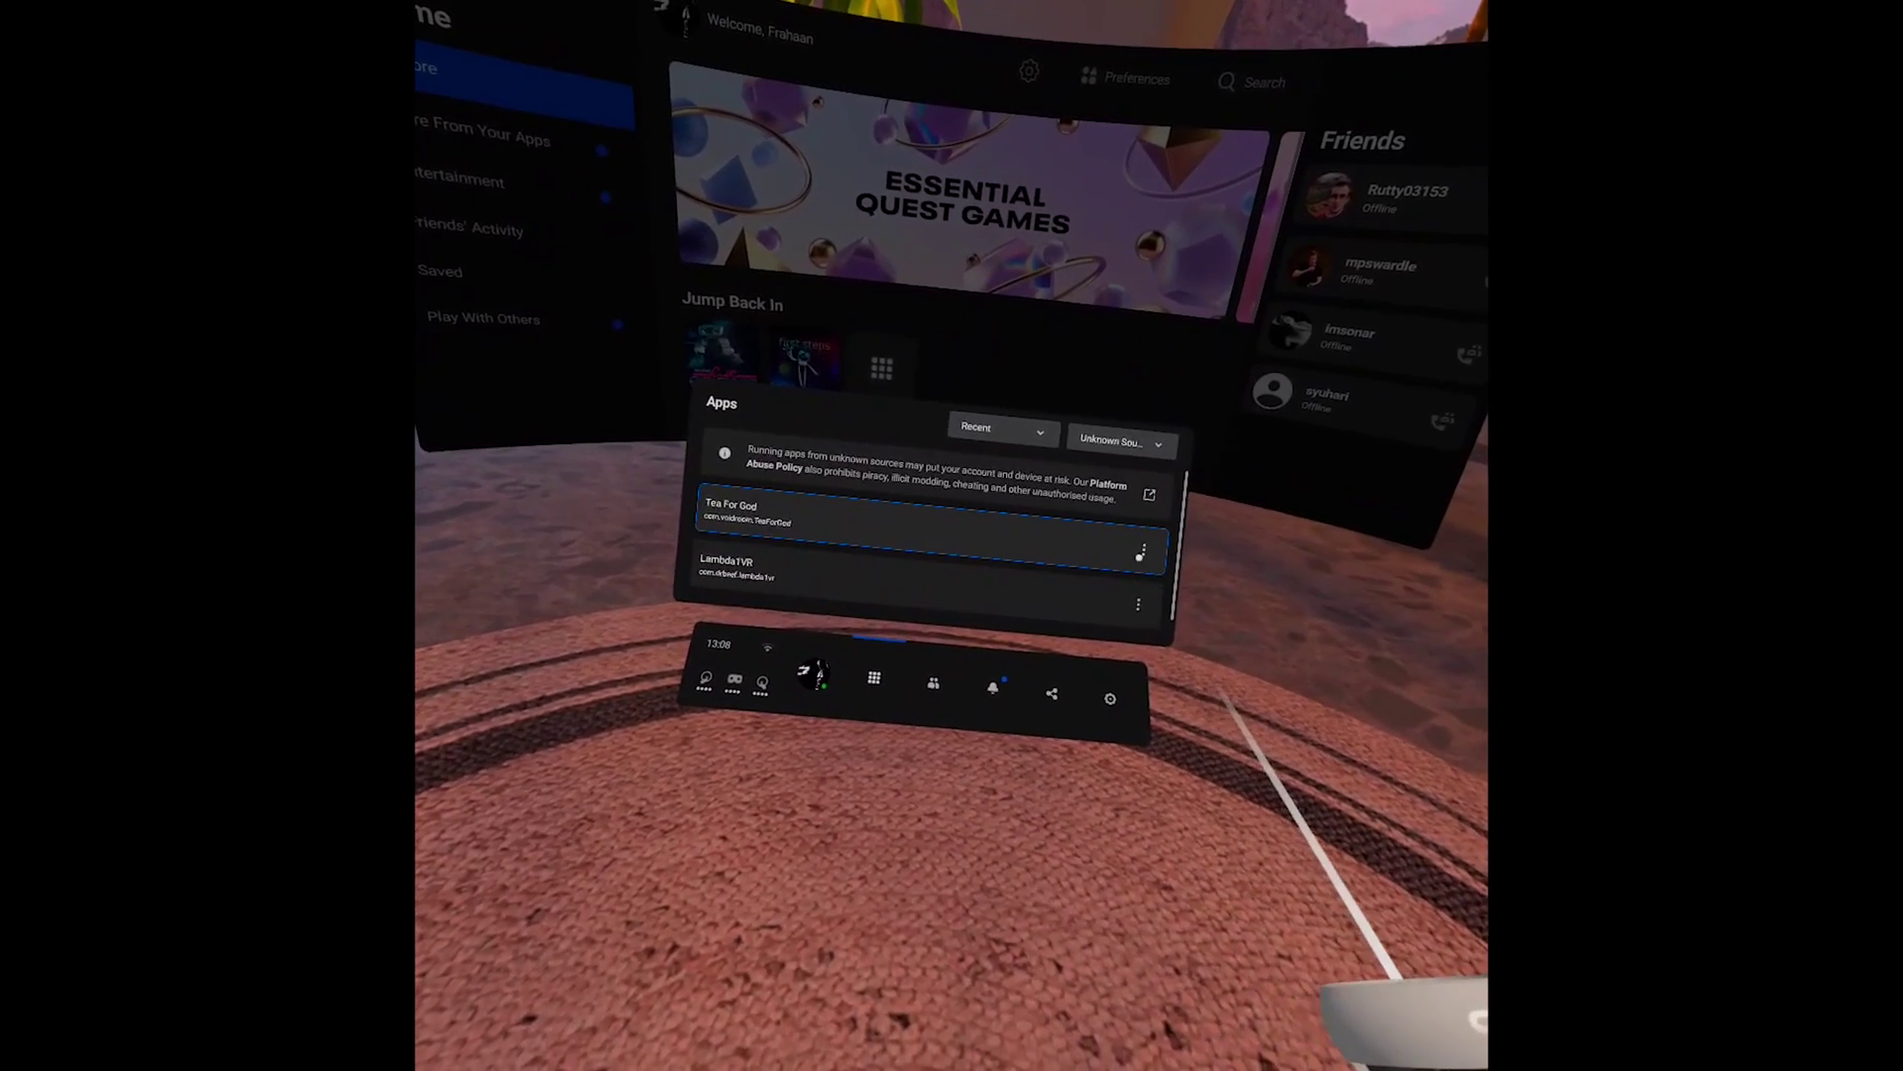
{"action": "left_click", "coordinate": [1229, 575]}
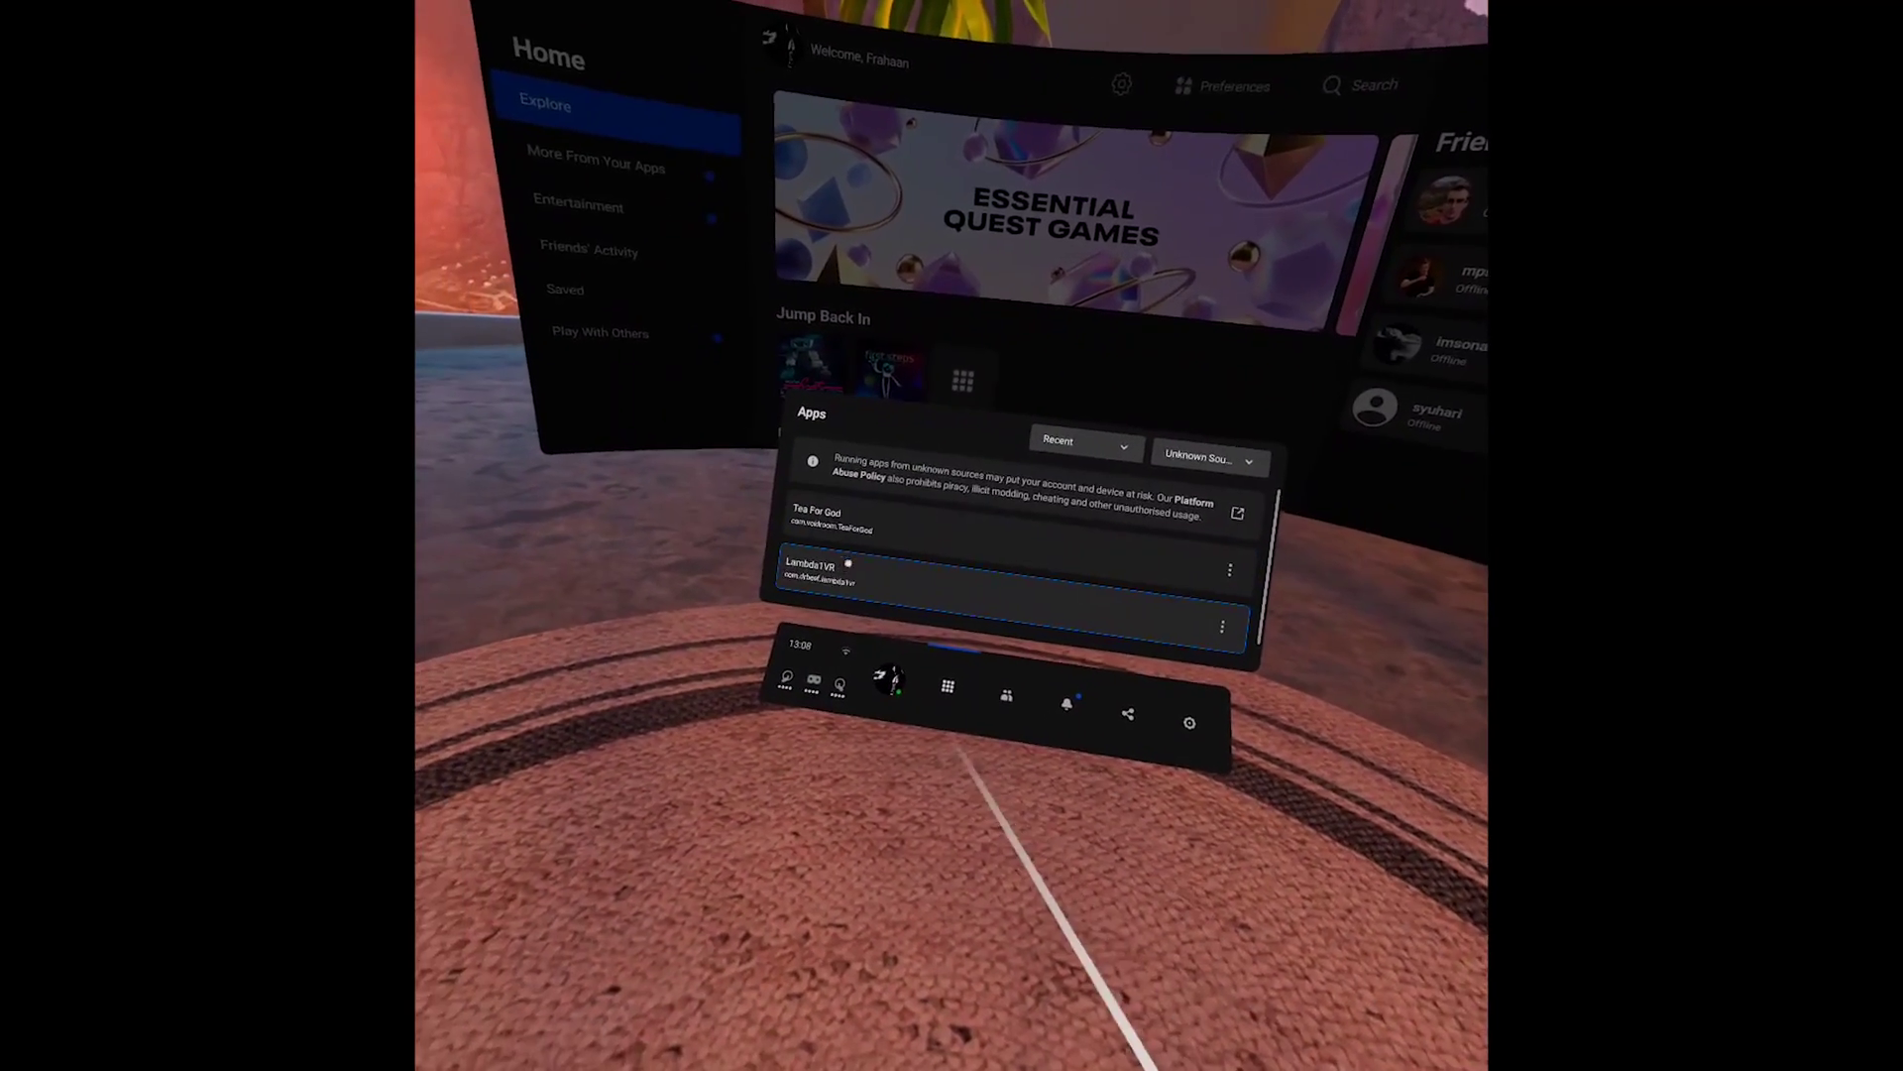